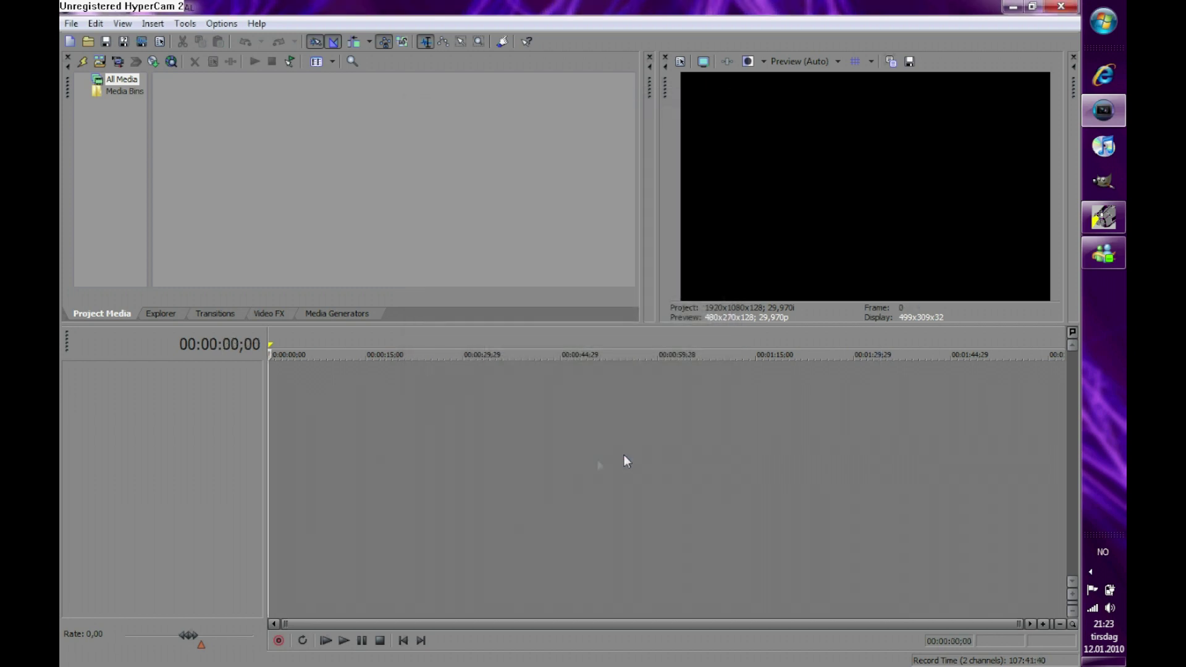
# Add three empty video tracks to the timeline
pyautogui.rightClick(315, 378)
pyautogui.click(353, 417)
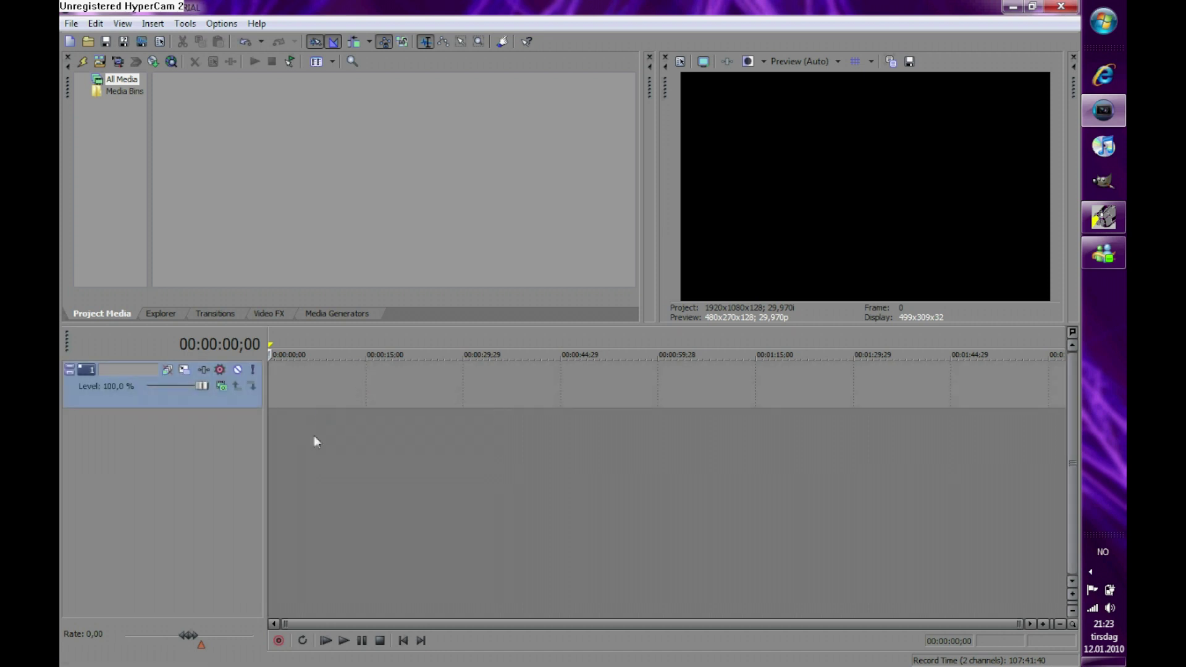
pyautogui.rightClick(313, 435)
pyautogui.click(355, 476)
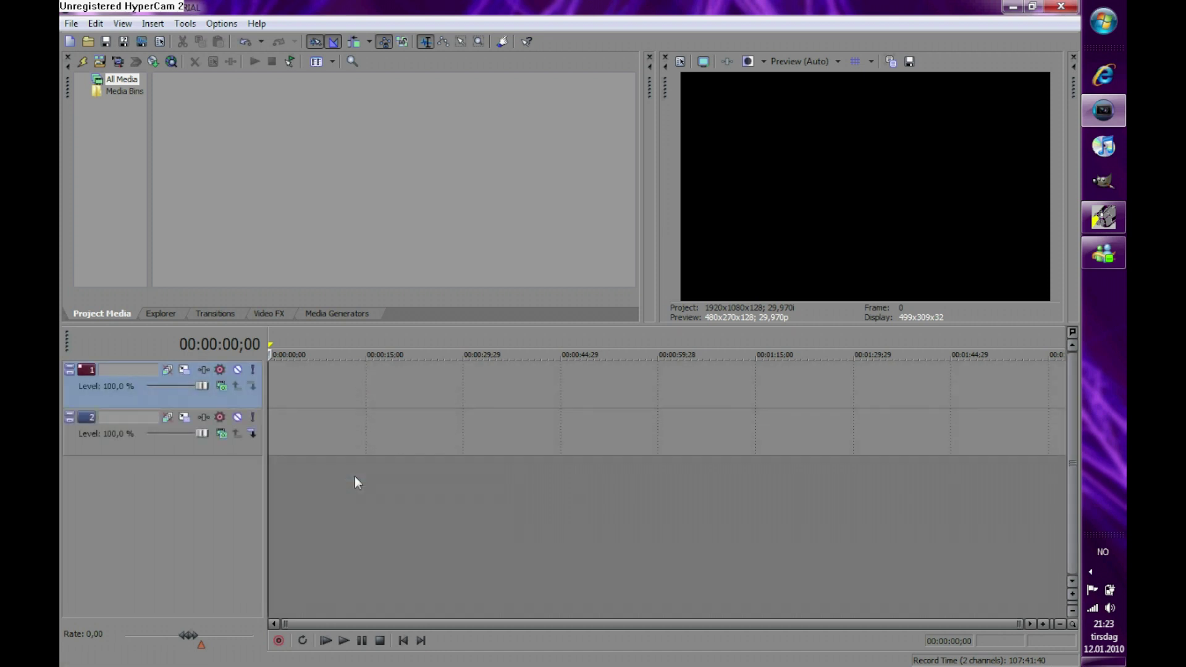
pyautogui.rightClick(326, 492)
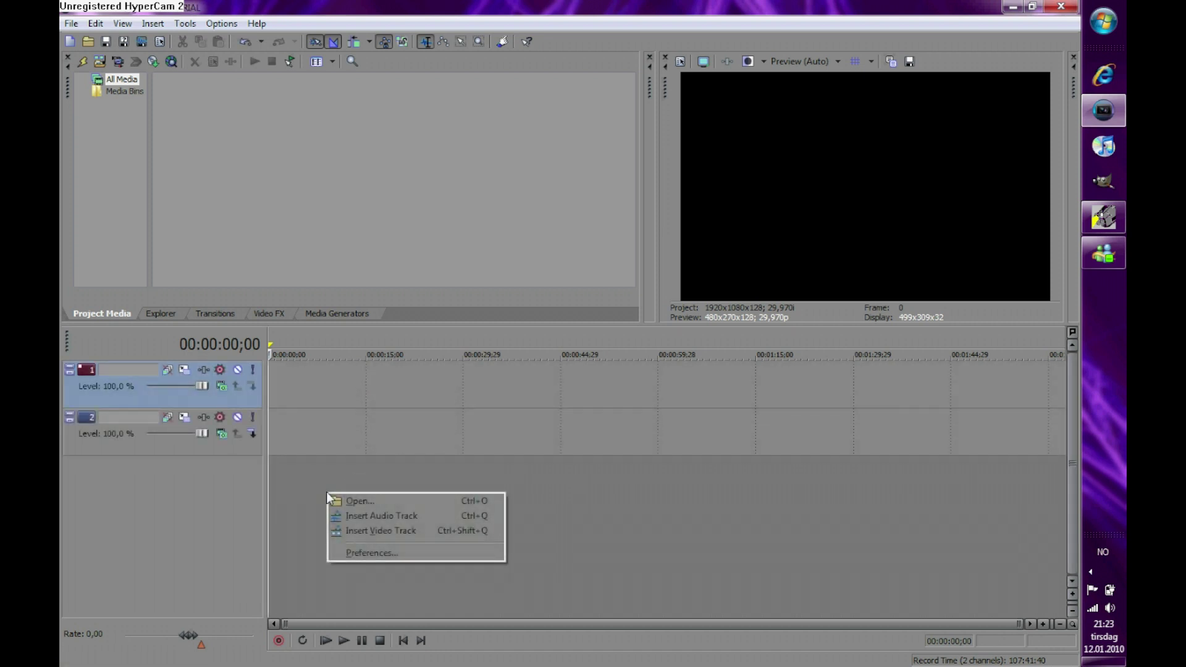
pyautogui.click(364, 531)
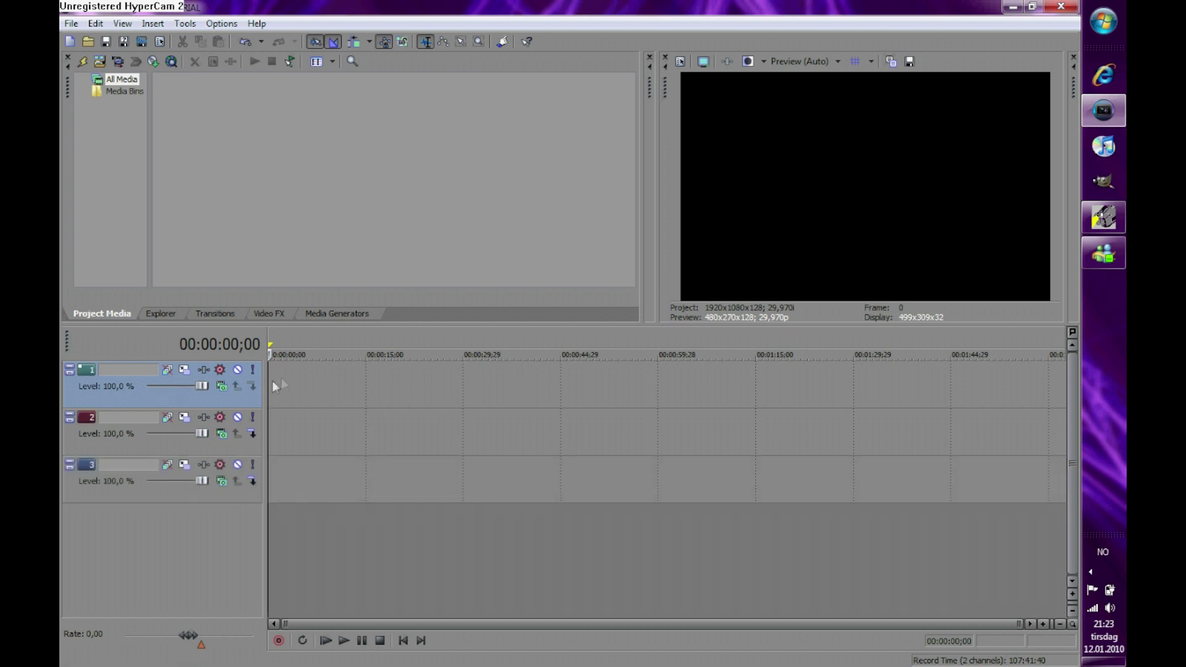
# Name the first video track "text" and the second one "Lightning"
pyautogui.doubleClick(145, 369)
pyautogui.write('text')
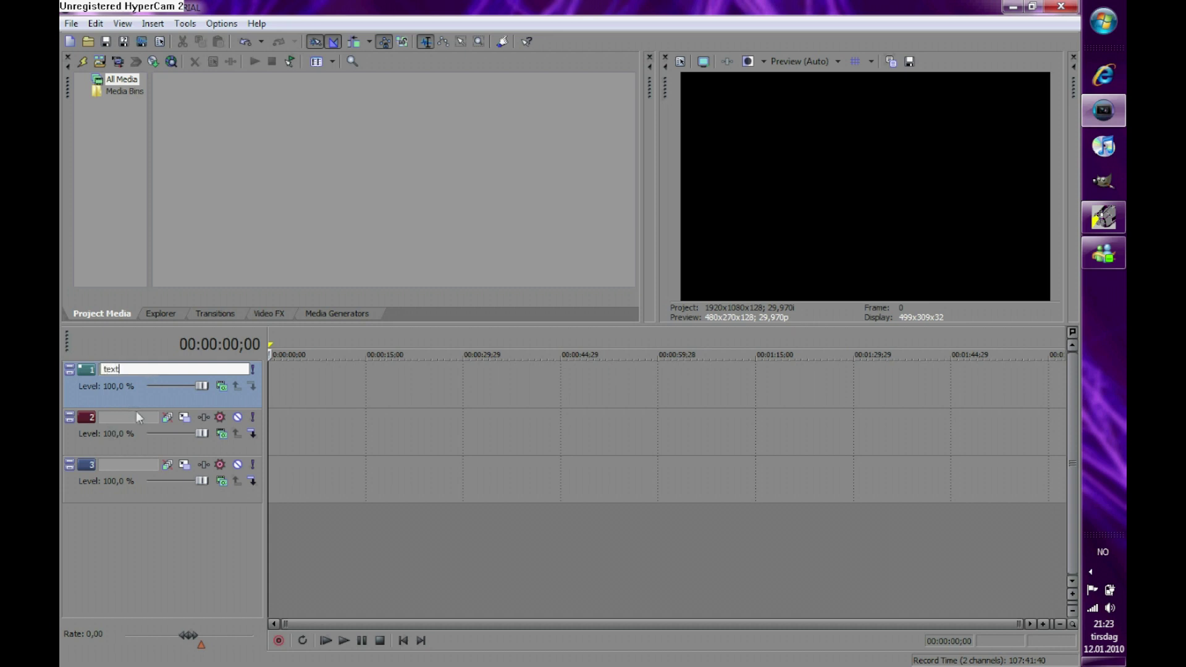
pyautogui.doubleClick(137, 418)
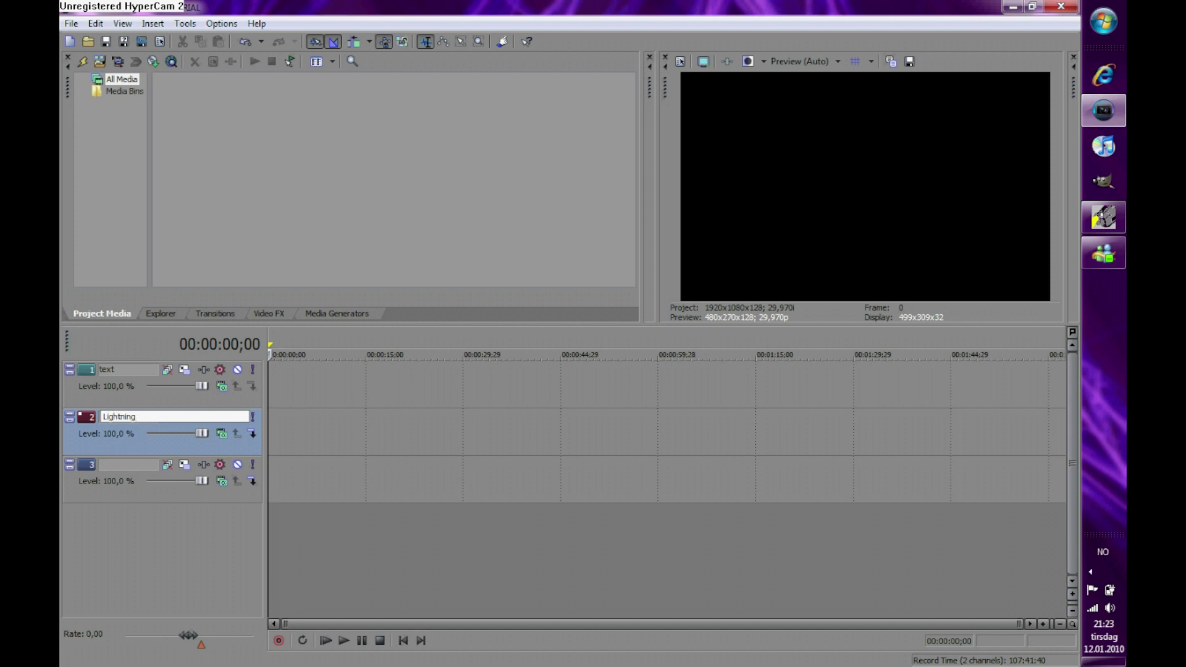
# Insert text media on the text track at 00:00:04;23 and replace the sample text with "zzxcrozzy production"
pyautogui.click(299, 381)
pyautogui.rightClick(299, 380)
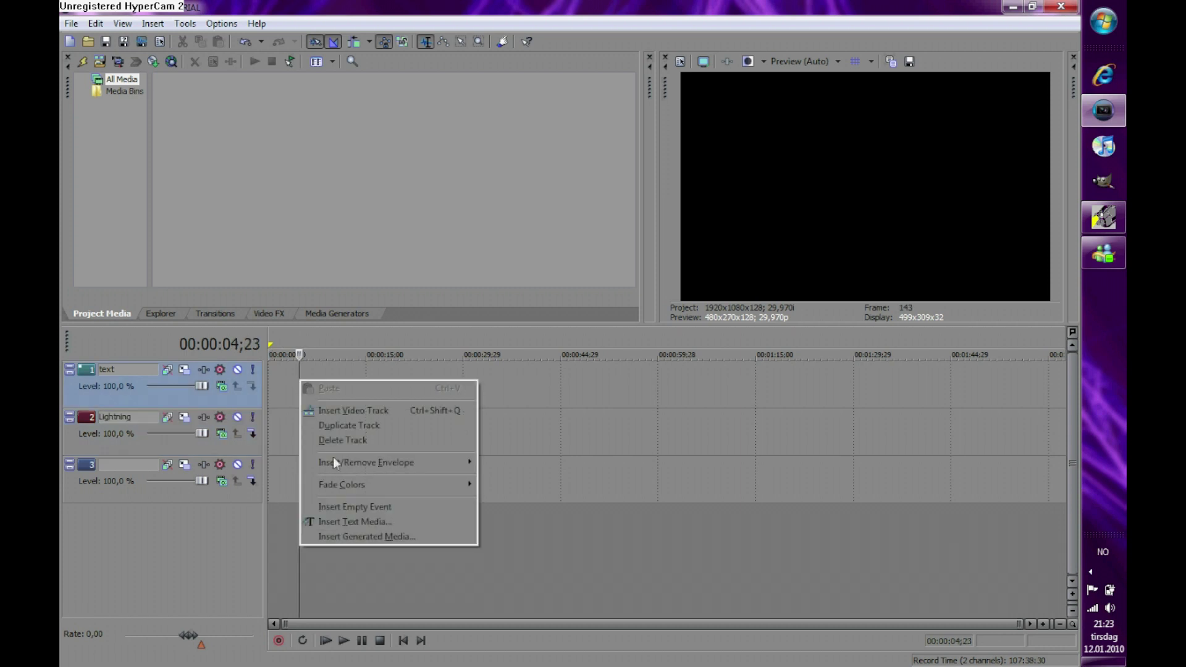
pyautogui.click(385, 522)
pyautogui.moveTo(171, 304); pyautogui.dragTo(422, 365)
pyautogui.press('Delete')
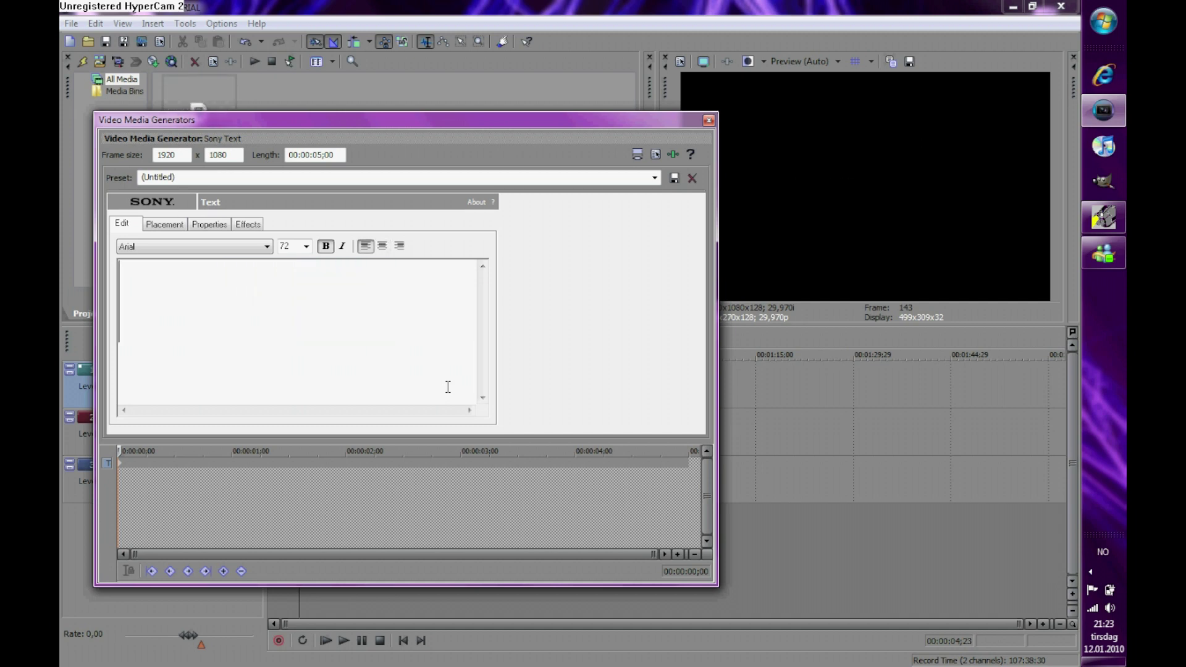
pyautogui.write('ZZX')
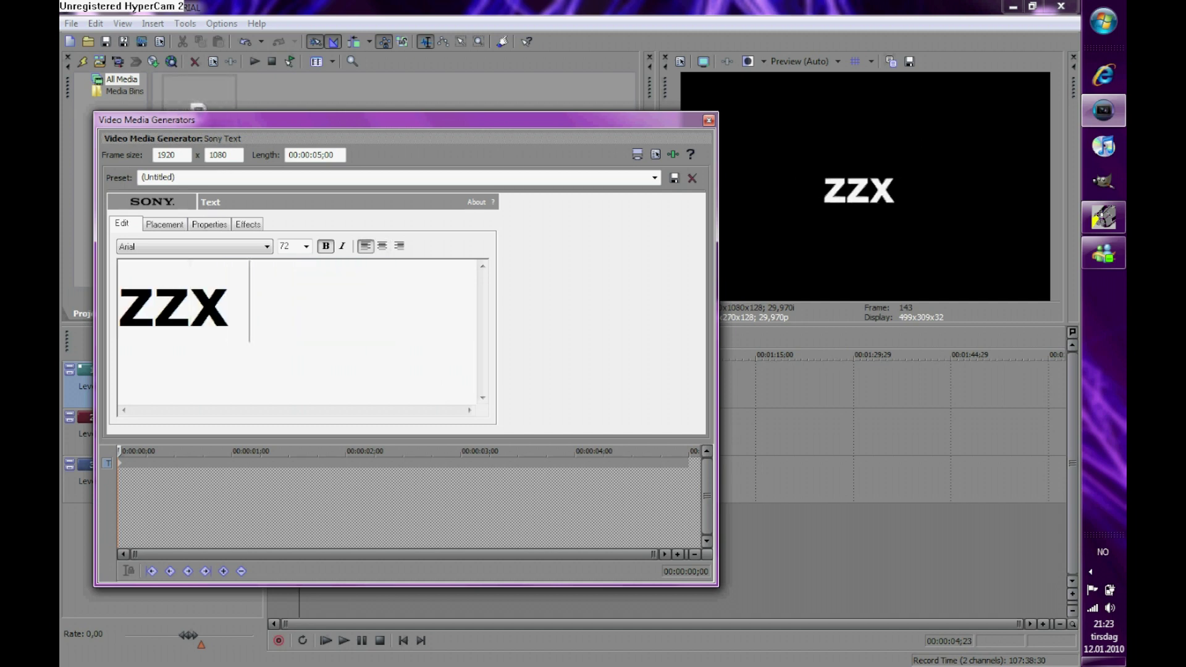
pyautogui.write('Crozzy')
pyautogui.write(' production')
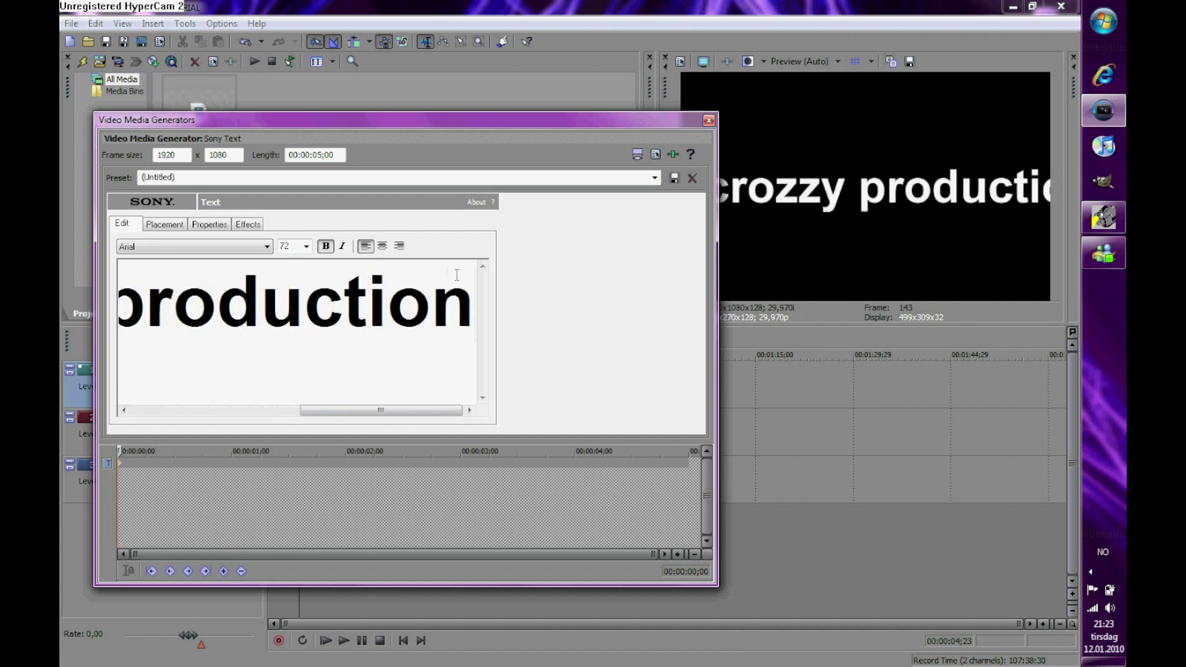
# Set the title's font to "Freak out, Go bananas"
pyautogui.click(267, 247)
pyautogui.moveTo(267, 312); pyautogui.dragTo(274, 383)
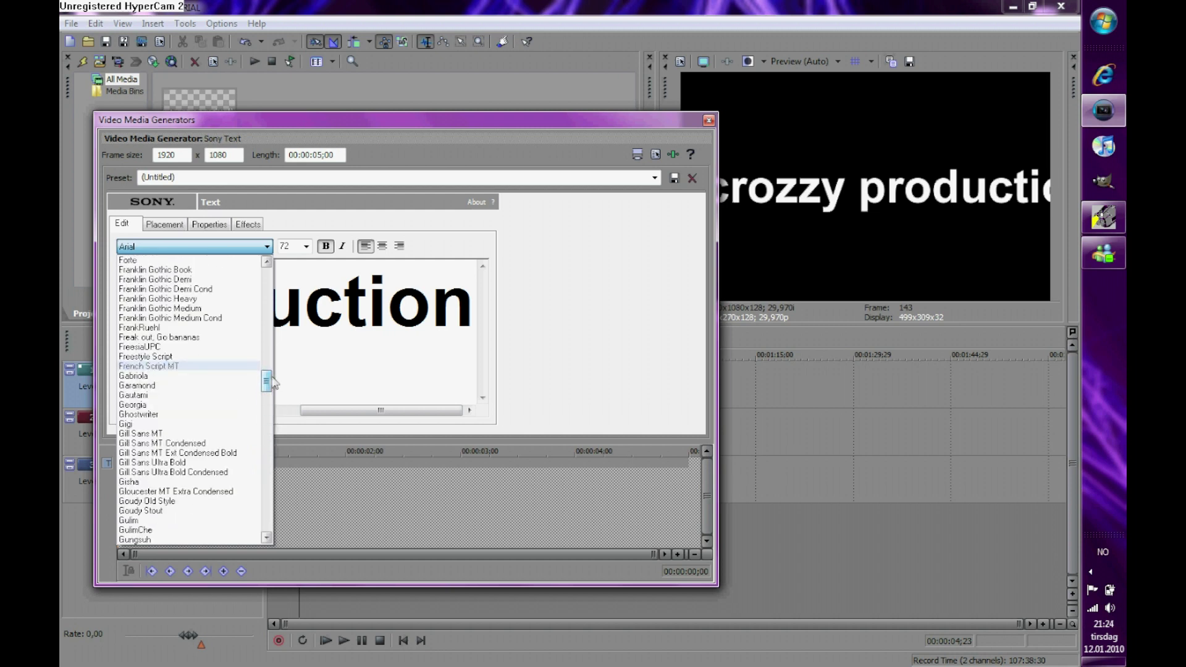
pyautogui.click(193, 337)
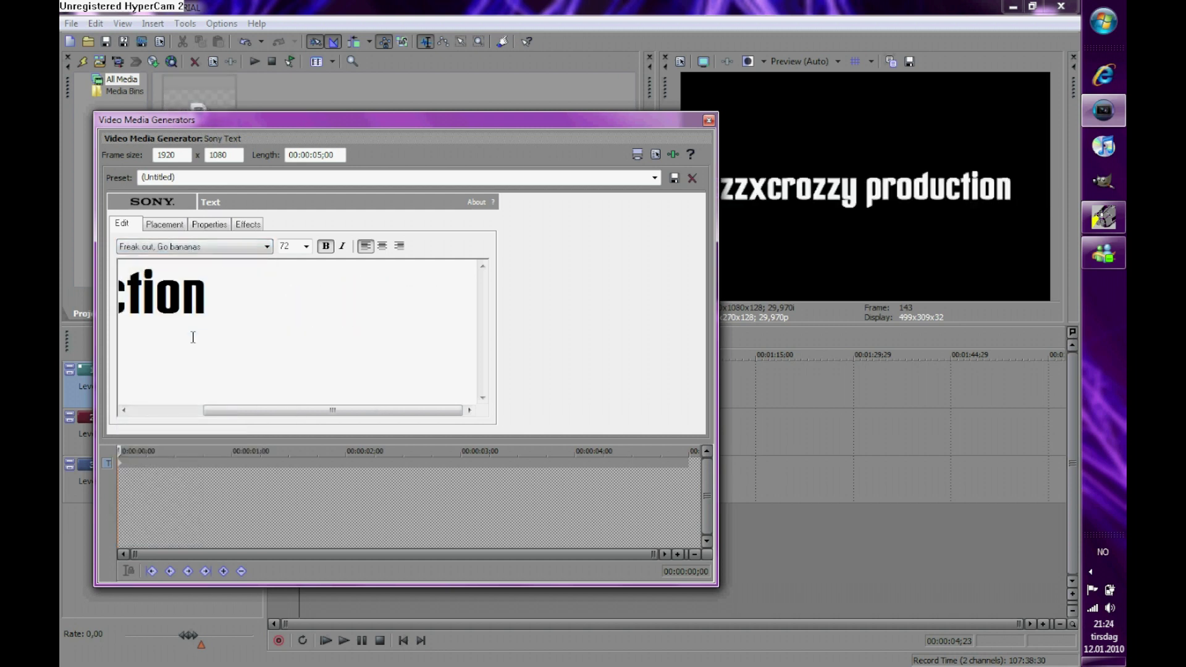
# Make the title's text colour fully transparent (alpha 0) and its black background opaque, and close the generator settings
pyautogui.moveTo(368, 119); pyautogui.dragTo(361, 192)
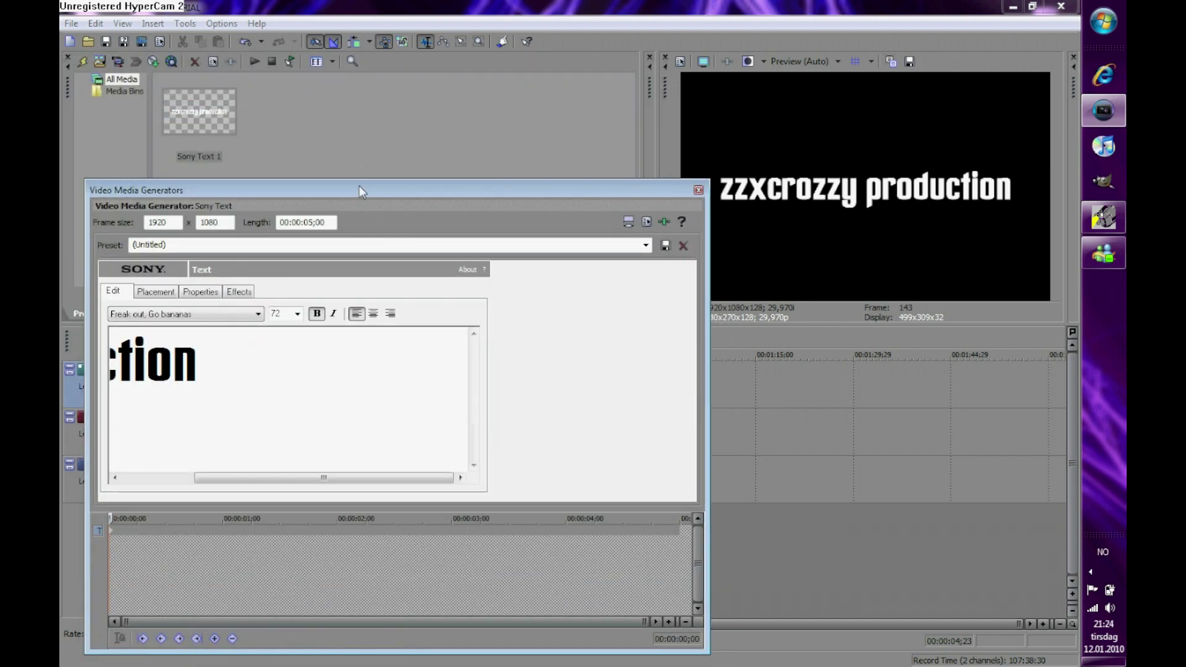
pyautogui.click(208, 292)
pyautogui.moveTo(134, 329); pyautogui.dragTo(135, 353)
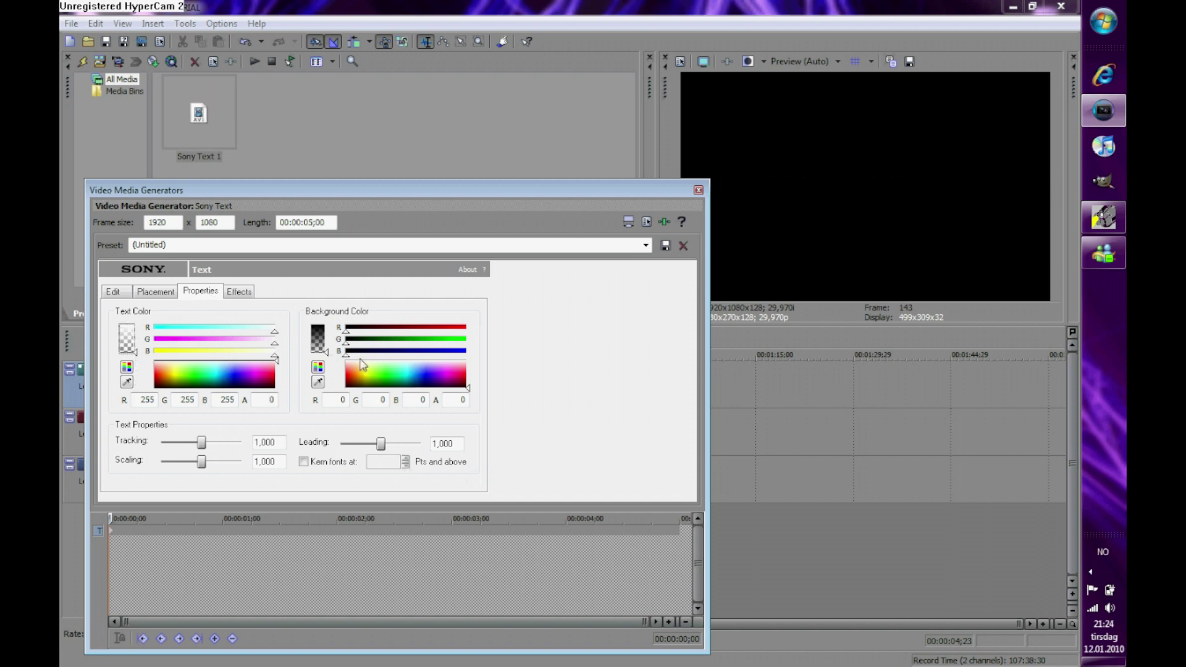
pyautogui.moveTo(326, 355); pyautogui.dragTo(326, 325)
pyautogui.click(699, 190)
# Place the text clip at the very start of its track and extend it to 10 seconds
pyautogui.moveTo(321, 382)
pyautogui.mouseDown()
pyautogui.moveTo(289, 384)
pyautogui.moveTo(331, 386)
pyautogui.mouseUp()
pyautogui.click(1044, 624)
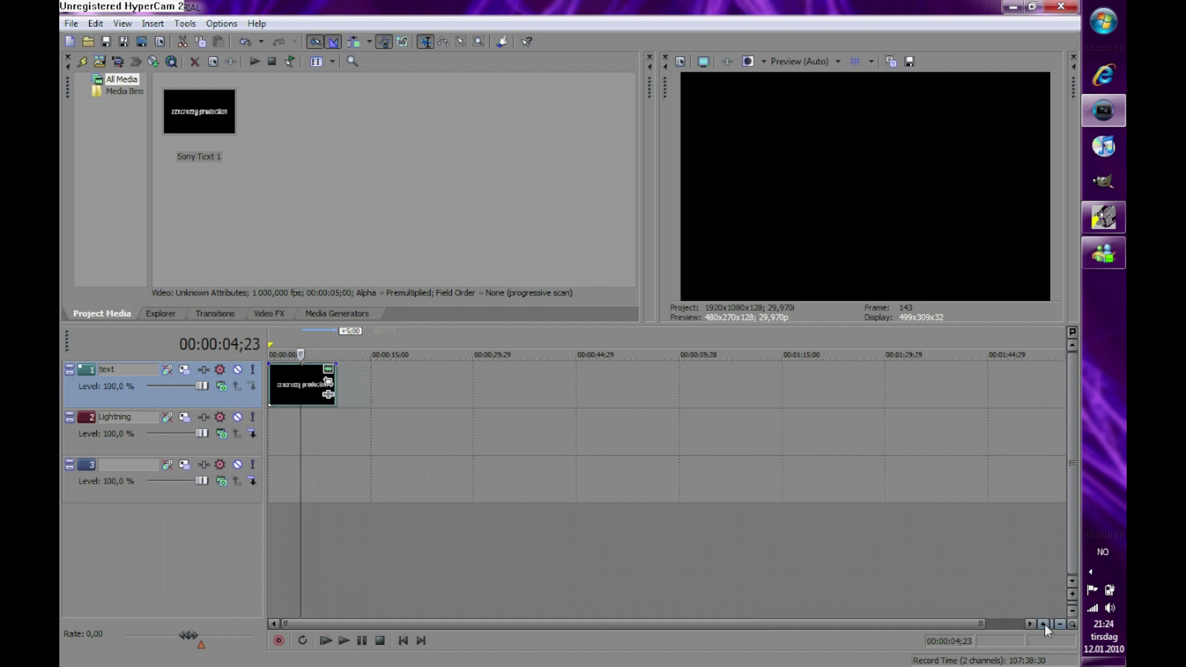
pyautogui.click(1044, 625)
pyautogui.click(1044, 625)
pyautogui.click(1044, 624)
pyautogui.click(1044, 625)
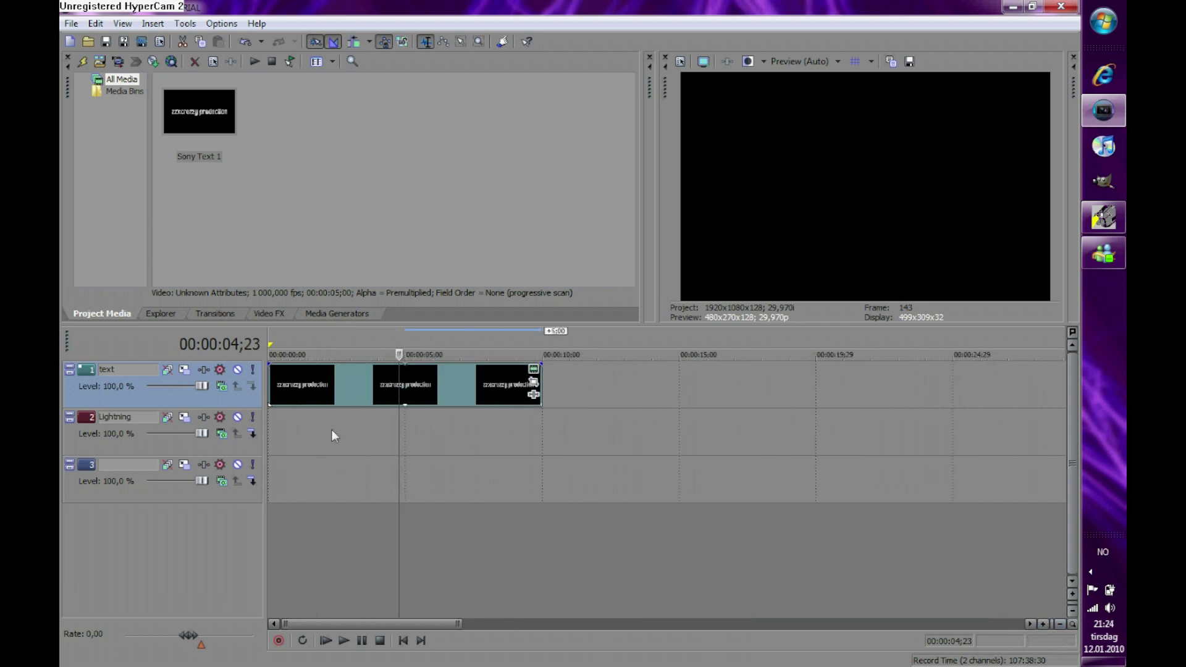
# Add the Lightning preset of the Noise Texture generator to the start of the Lightning track
pyautogui.click(313, 313)
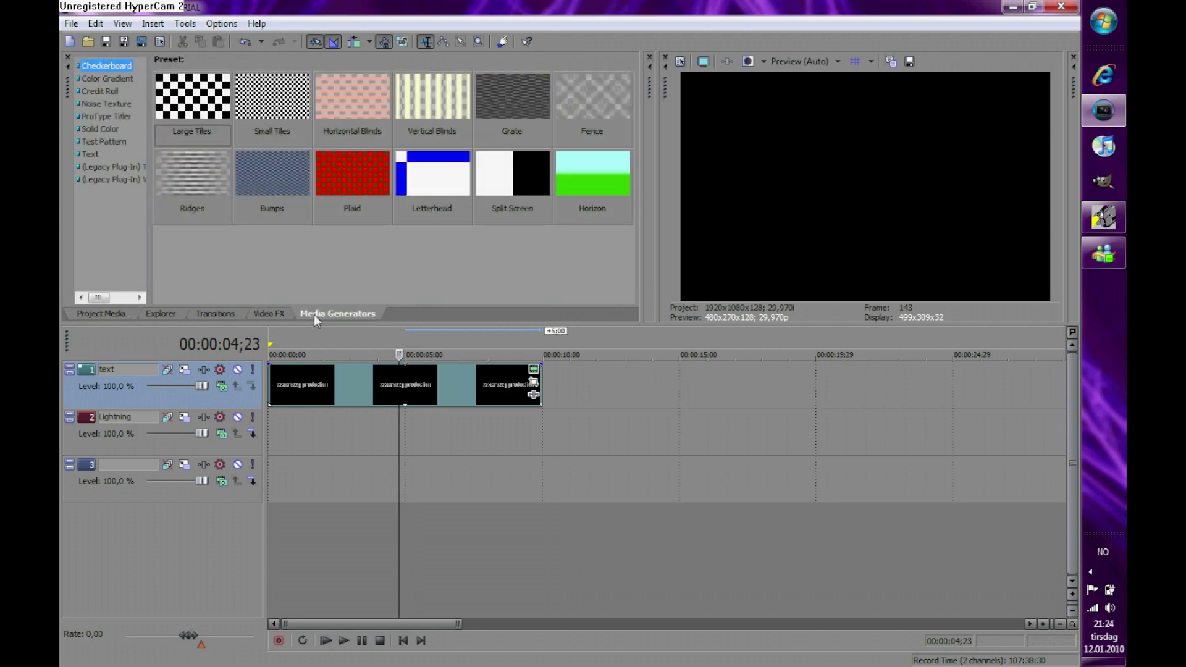
pyautogui.click(121, 104)
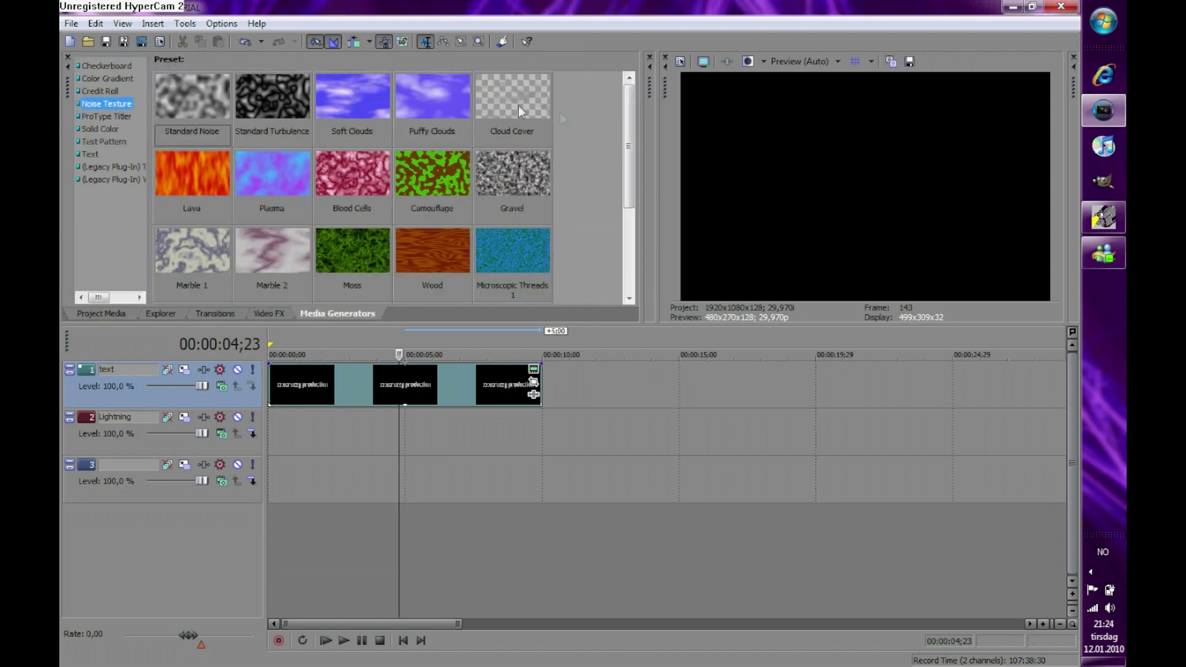
pyautogui.moveTo(629, 150); pyautogui.dragTo(629, 226)
pyautogui.moveTo(284, 183); pyautogui.dragTo(272, 441)
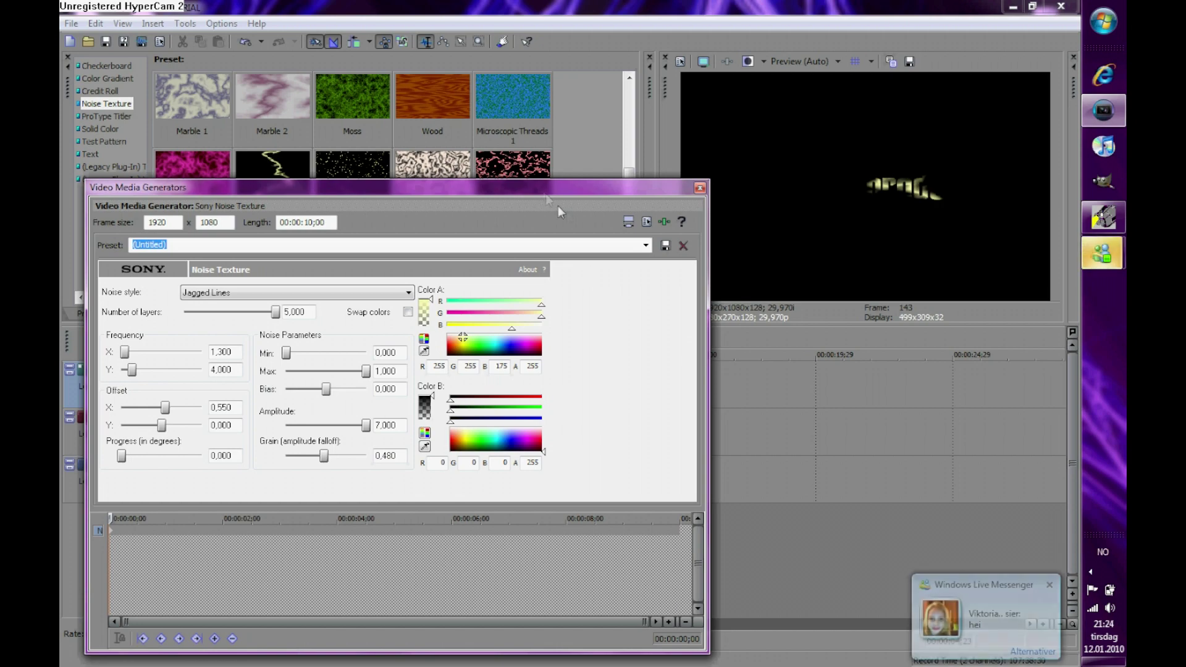
# Move the text clip about 11 seconds along its track, clear of the lightning clip
pyautogui.moveTo(536, 191); pyautogui.dragTo(507, 589)
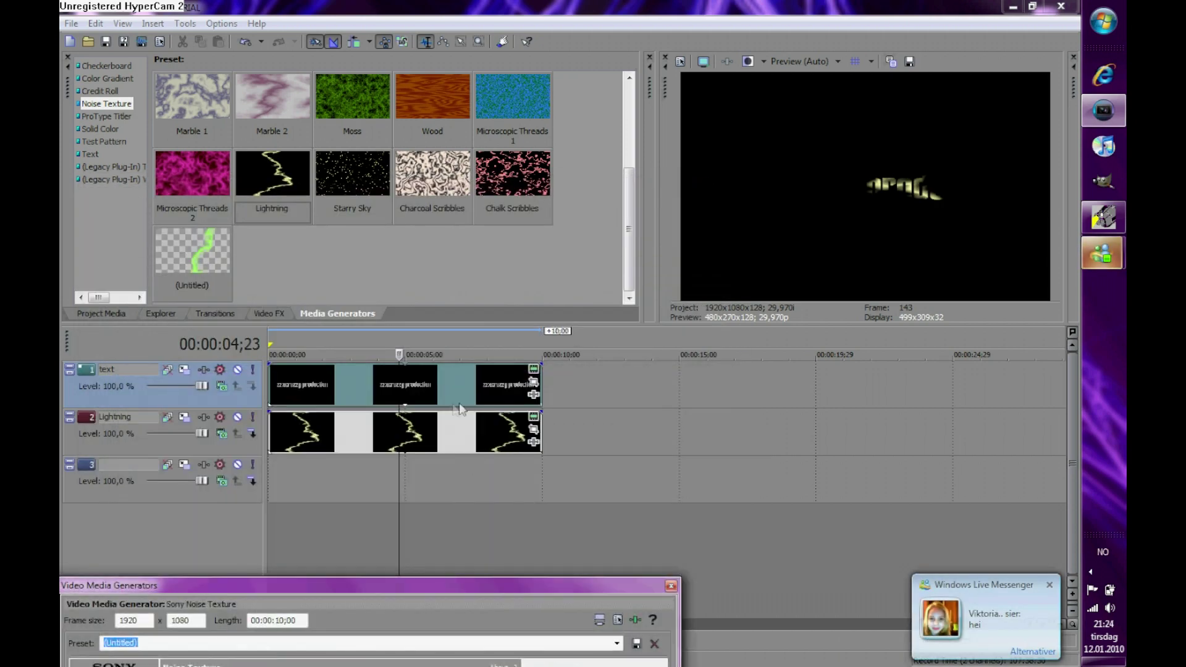
pyautogui.moveTo(444, 391); pyautogui.dragTo(696, 393)
pyautogui.moveTo(502, 585); pyautogui.dragTo(511, 184)
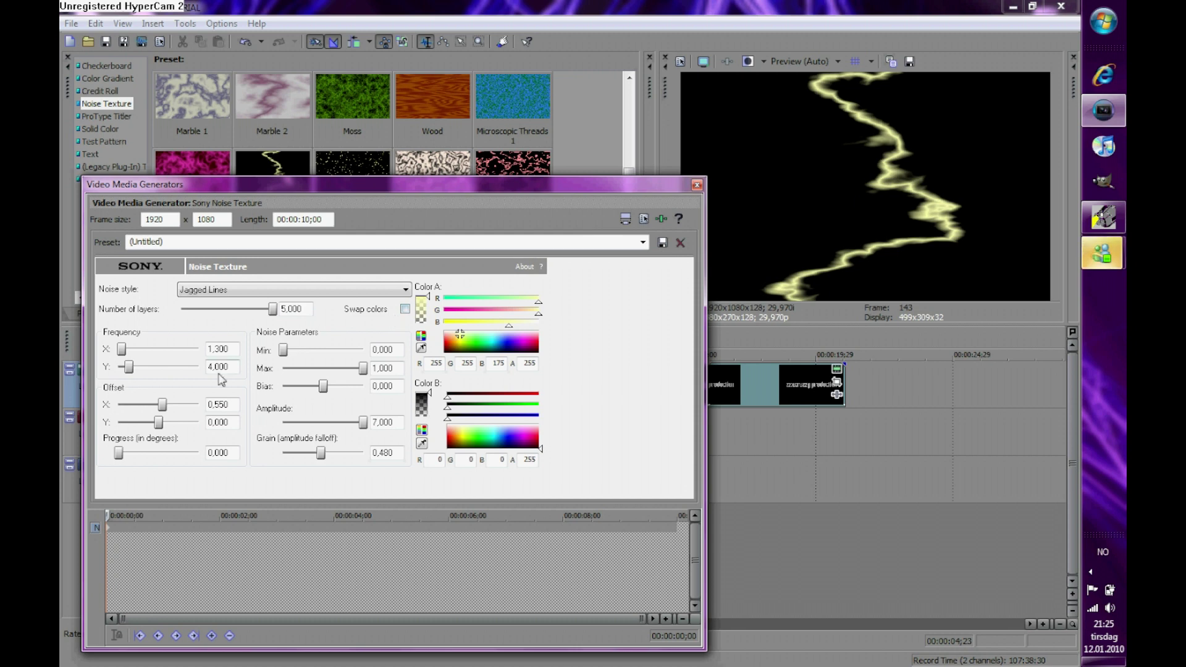
# Set the lightning's Color A to green (79, 221, 0) and animate its progress to 10 degrees at the clip's 10-second end
pyautogui.moveTo(141, 516); pyautogui.dragTo(121, 569)
pyautogui.click(470, 342)
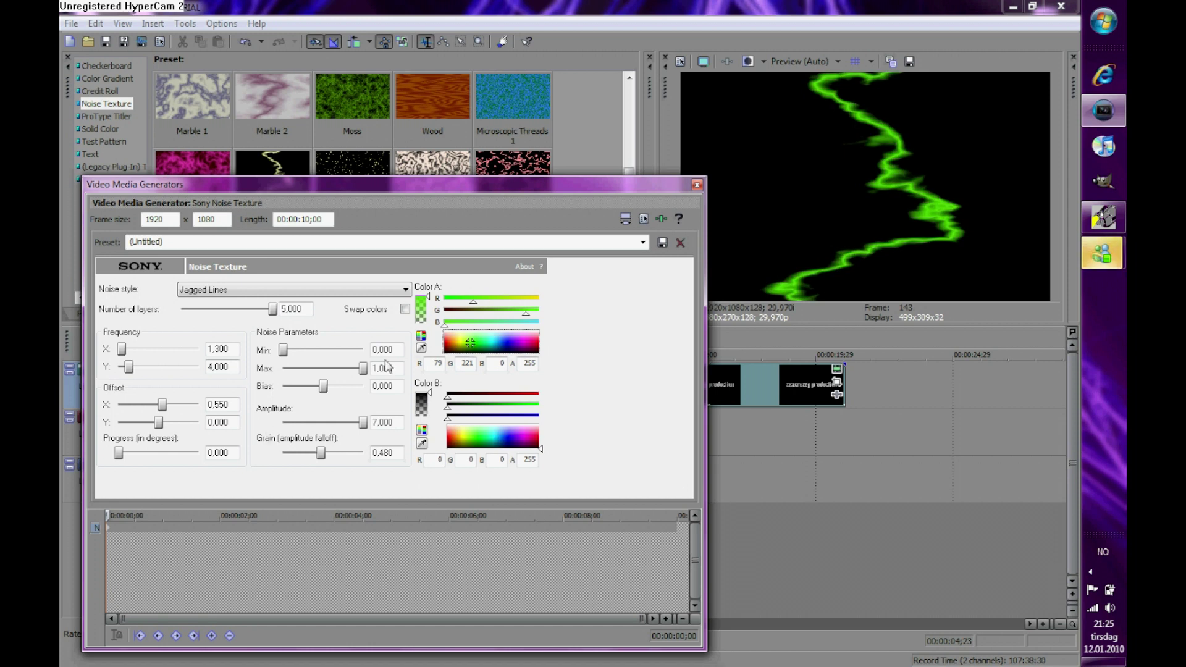
pyautogui.click(505, 515)
pyautogui.moveTo(118, 453); pyautogui.dragTo(254, 455)
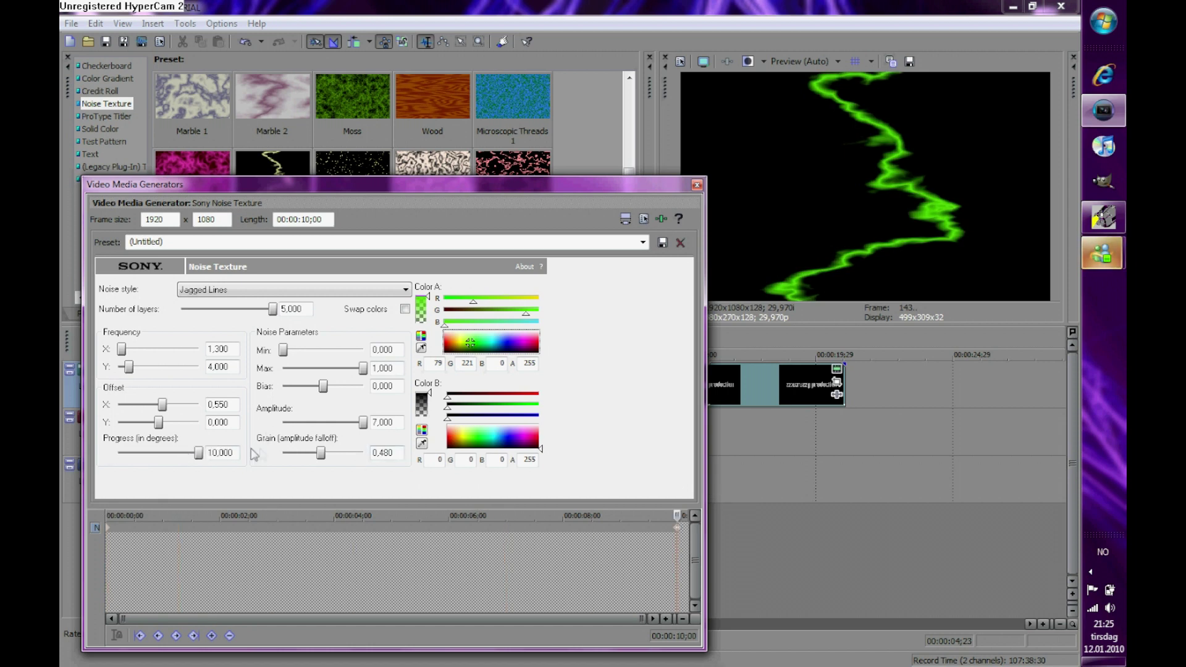
pyautogui.press('Escape')
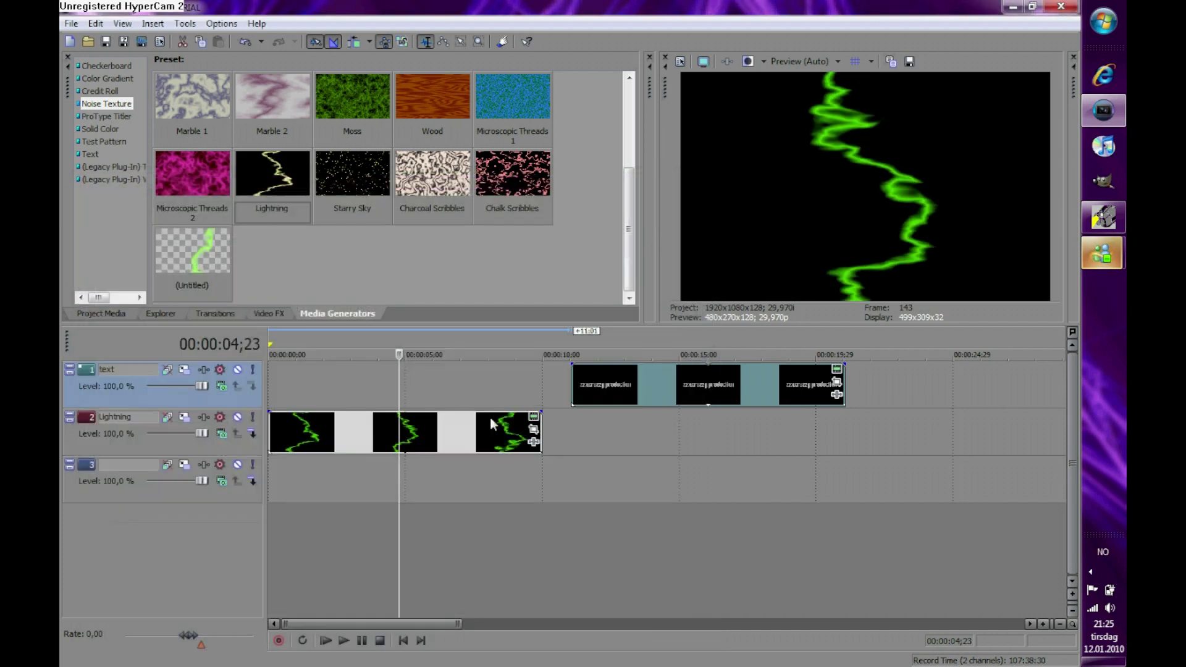
# Preview the lightning animation, and play it again with the text clip moved back to the start of its track
pyautogui.click(326, 641)
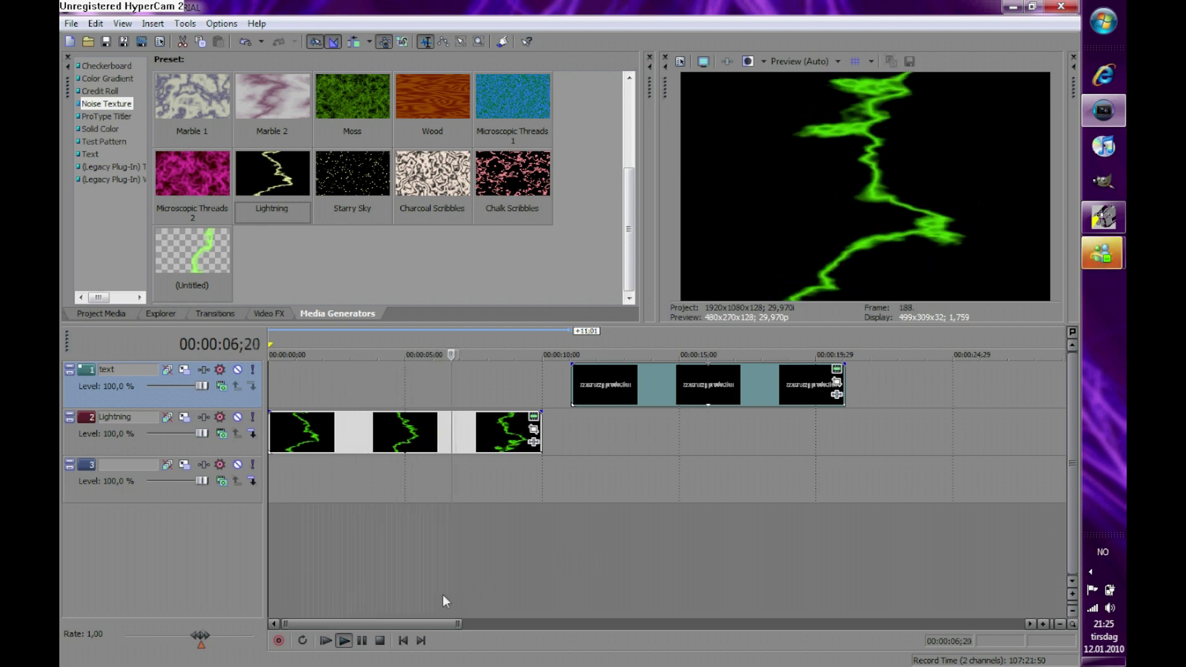
pyautogui.click(362, 640)
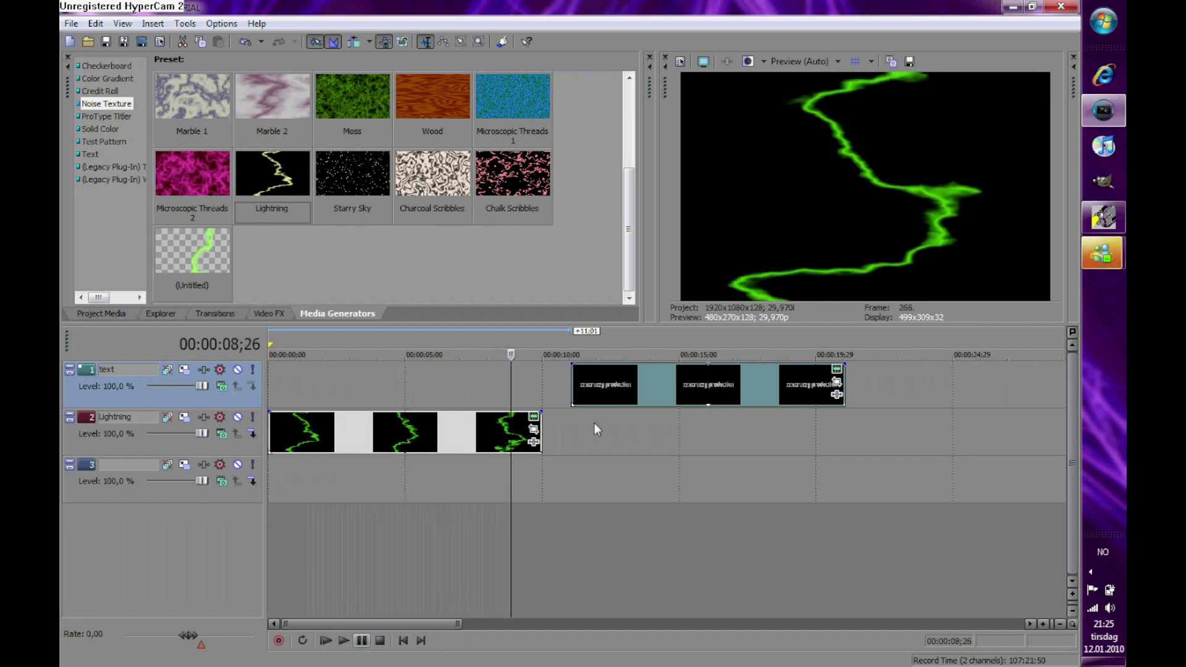
pyautogui.moveTo(762, 380); pyautogui.dragTo(460, 382)
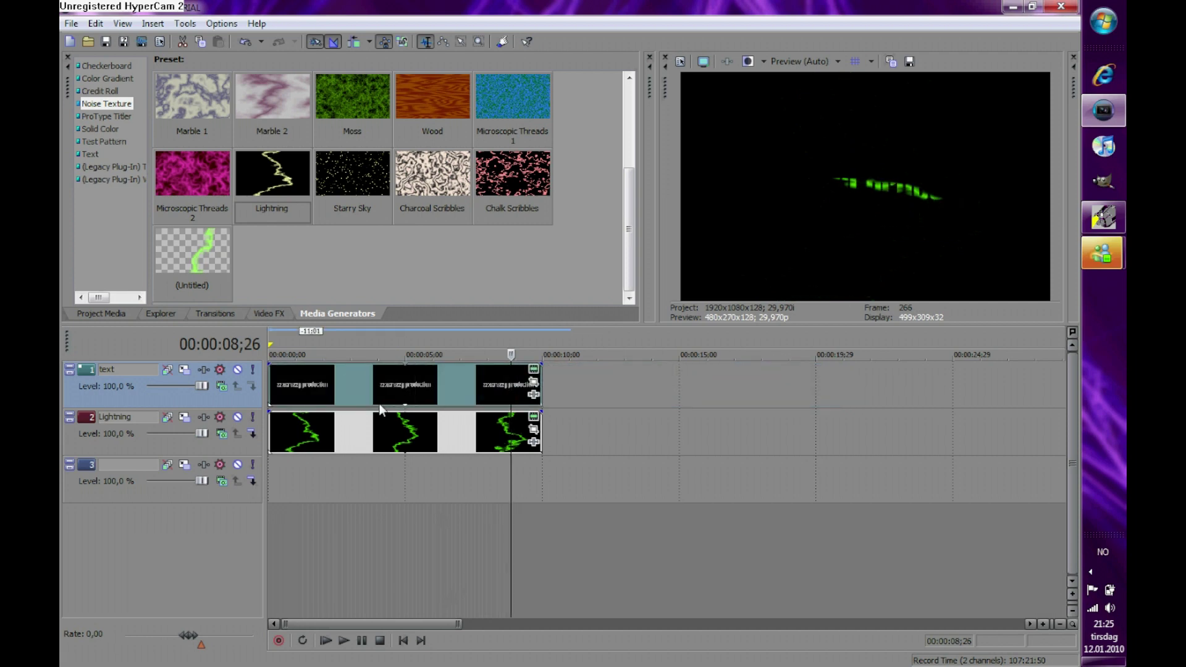
pyautogui.click(325, 640)
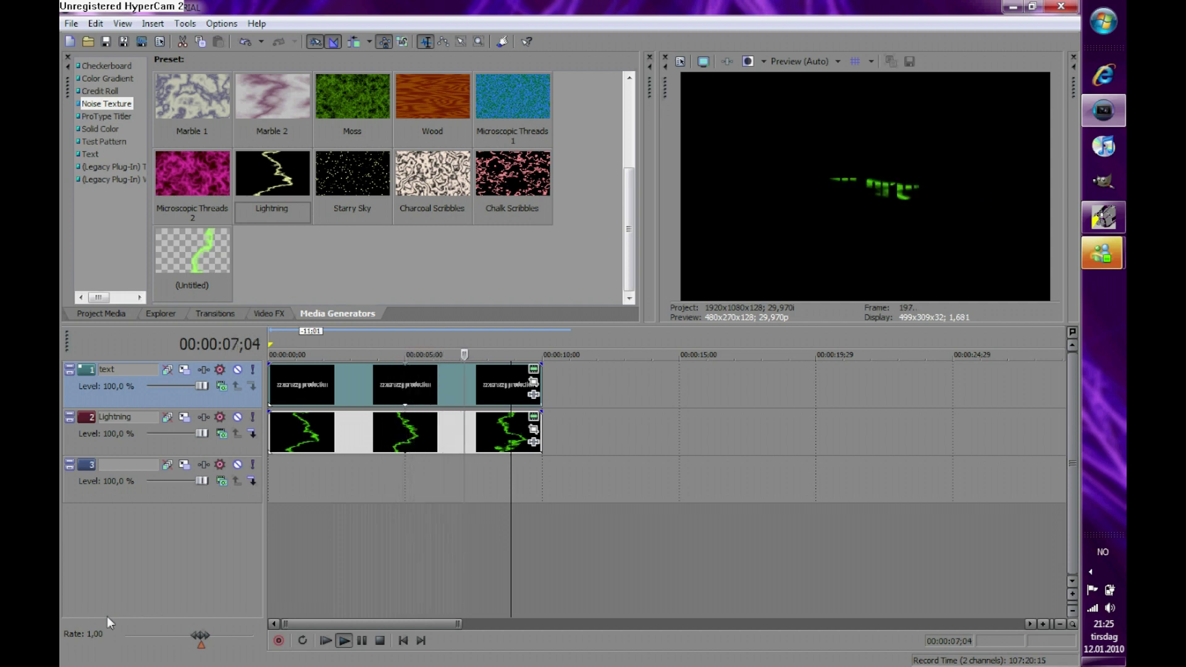
pyautogui.click(362, 641)
# Copy the lightning clip and paste it onto track 3 as a new copy of the source media
pyautogui.rightClick(457, 436)
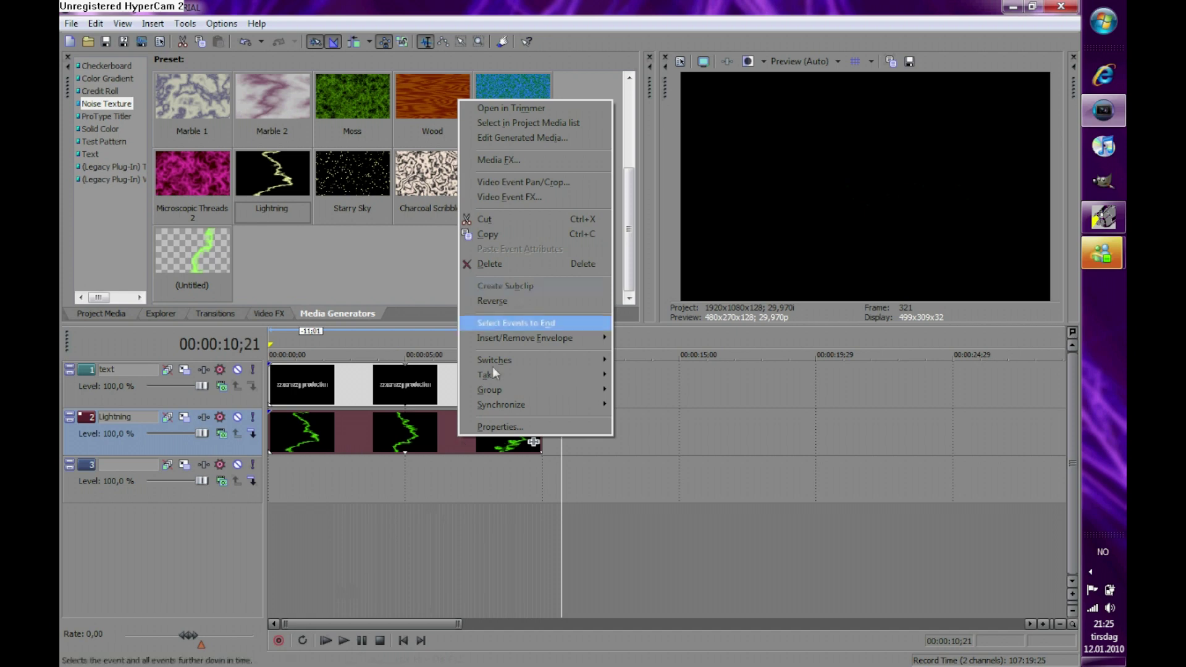
pyautogui.click(521, 236)
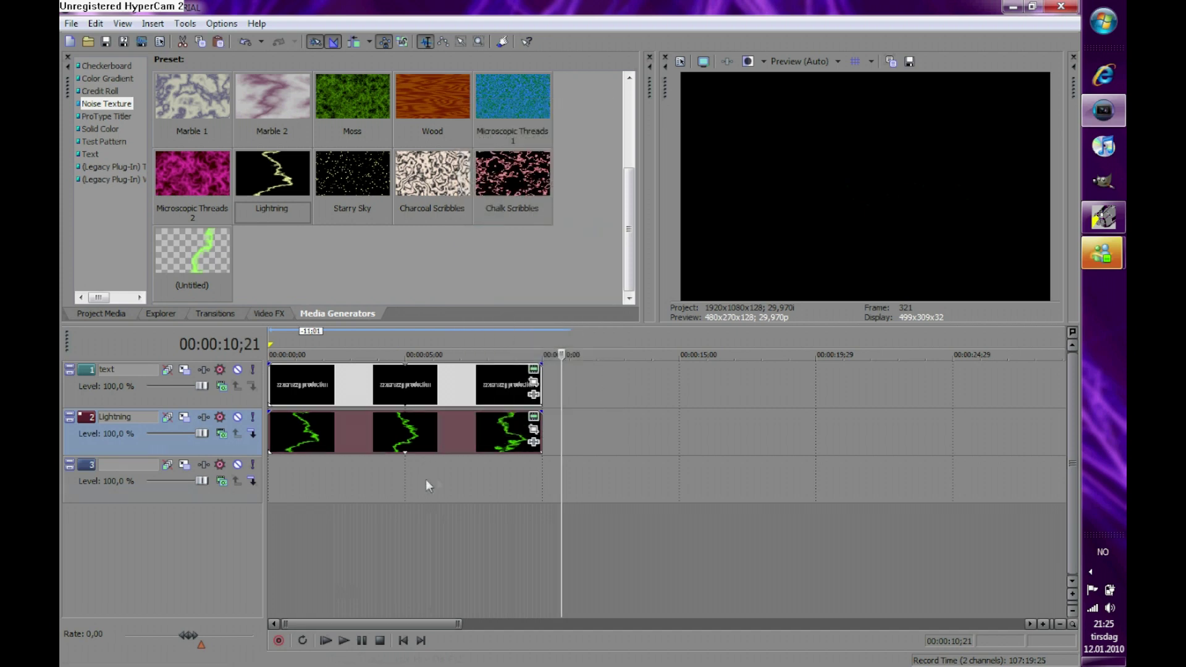
pyautogui.rightClick(437, 479)
pyautogui.click(468, 488)
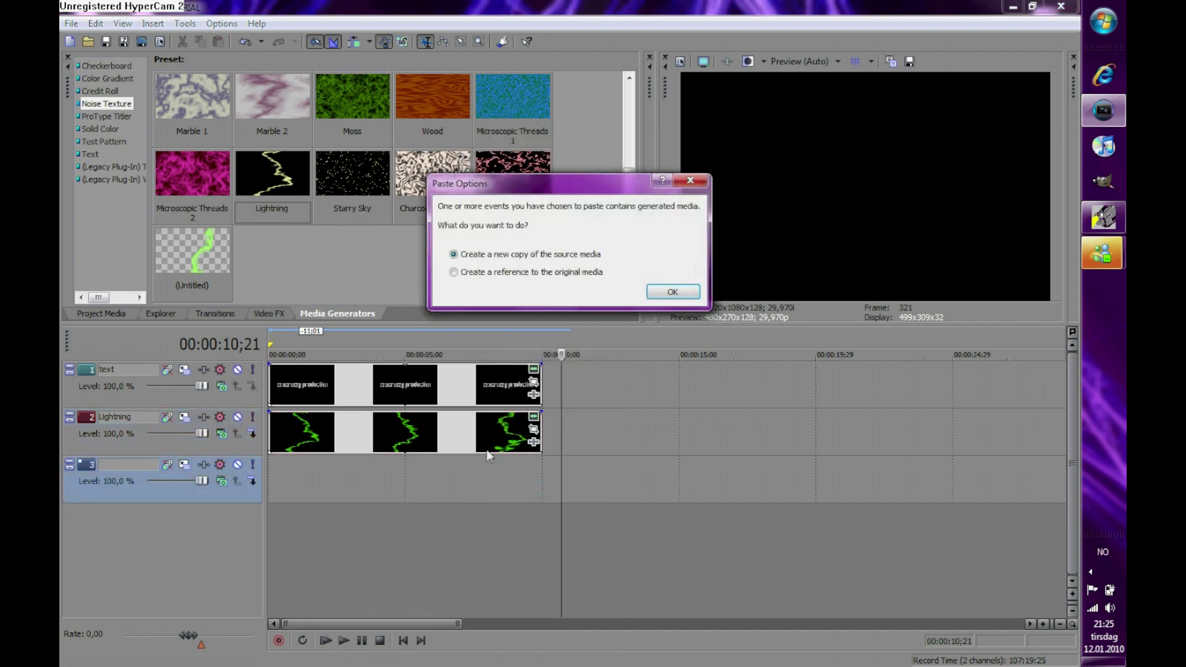
pyautogui.click(673, 293)
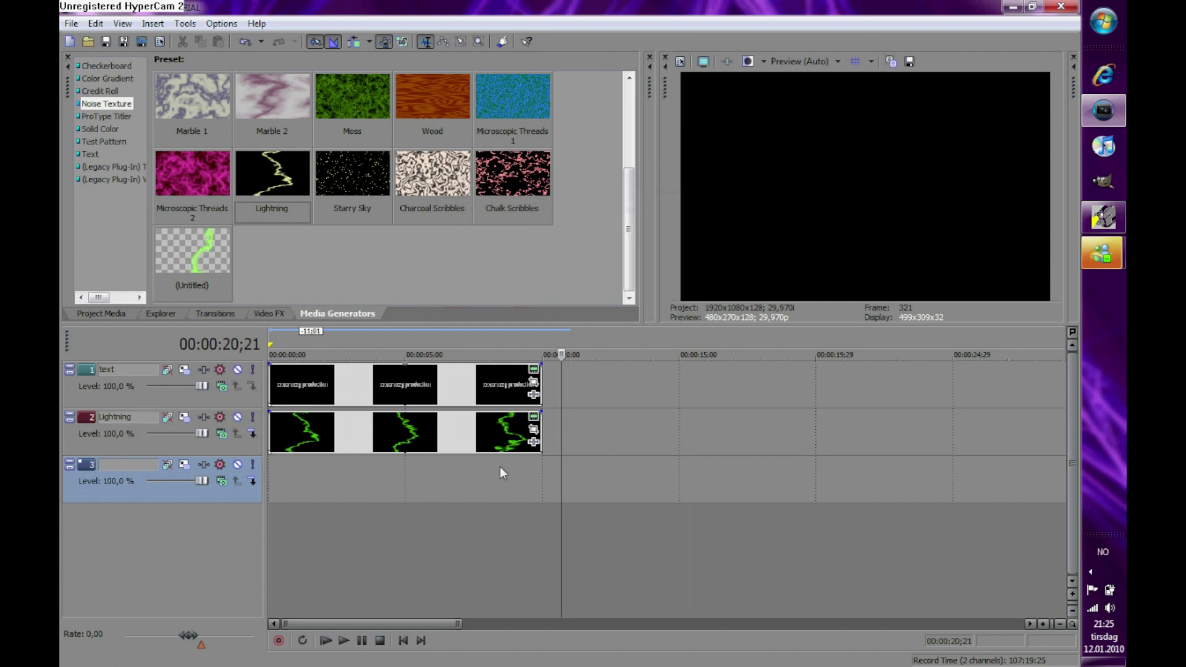
# Move the pasted lightning clip to the start of a new fourth track below track 3
pyautogui.moveTo(676, 477); pyautogui.dragTo(375, 484)
pyautogui.rightClick(390, 521)
pyautogui.click(337, 535)
pyautogui.moveTo(347, 552); pyautogui.dragTo(347, 550)
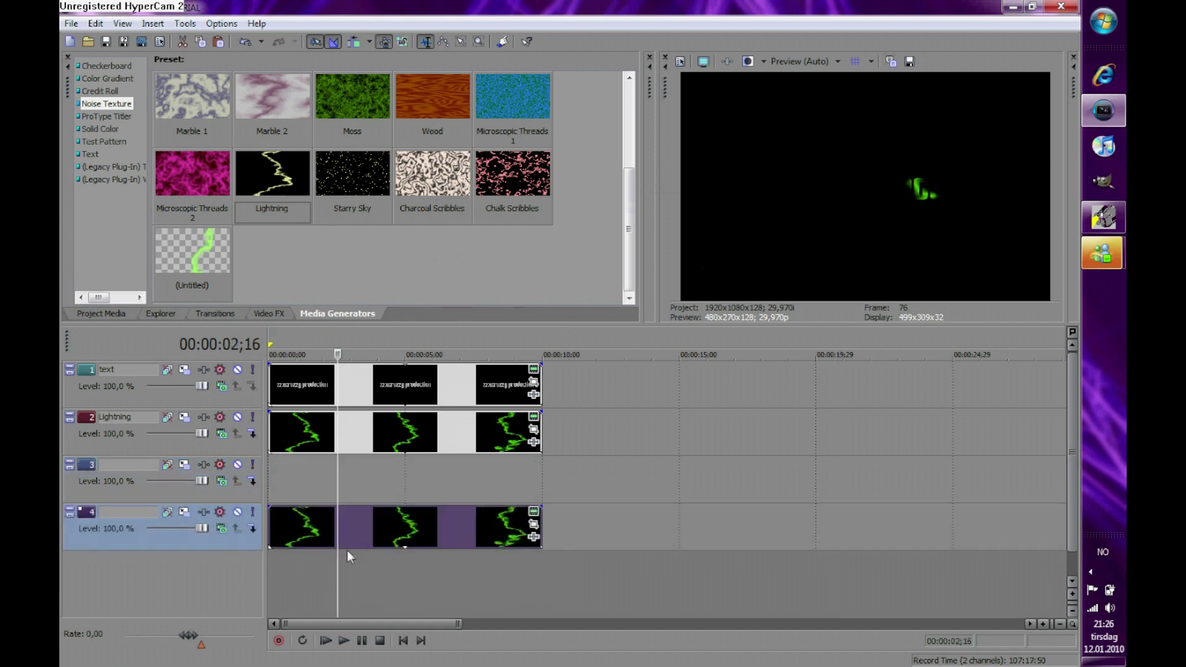
# Paste another lightning clip onto track 3 at 00:00:02;16 as a new copy of the source media
pyautogui.rightClick(389, 468)
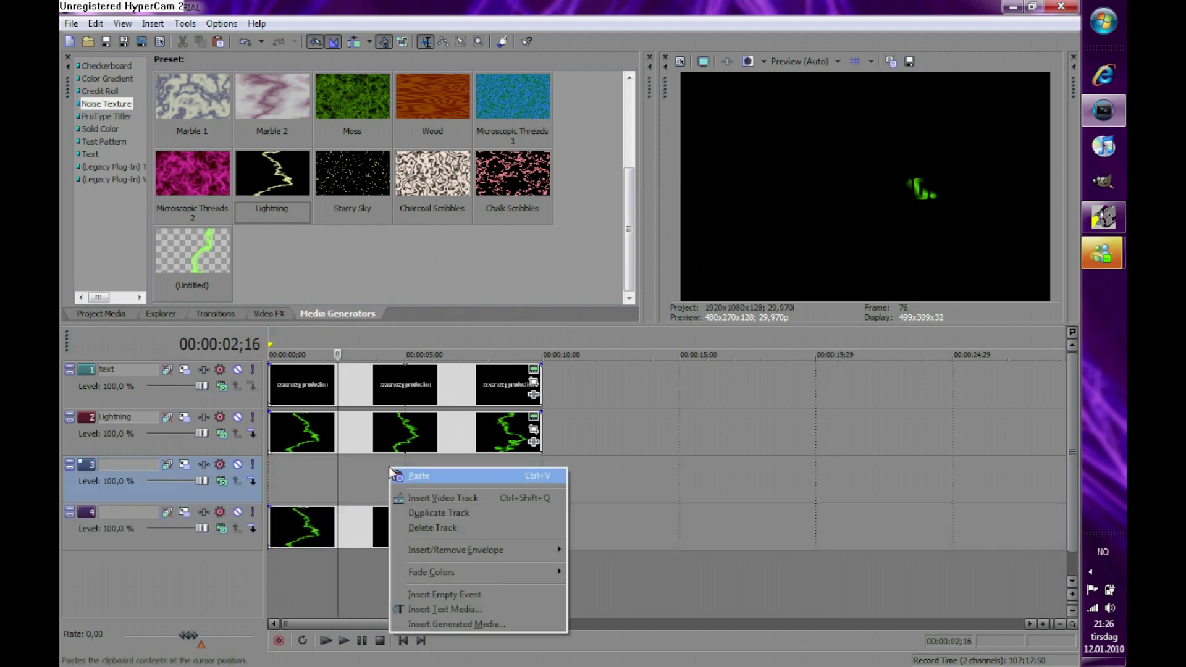
pyautogui.click(425, 477)
pyautogui.click(667, 295)
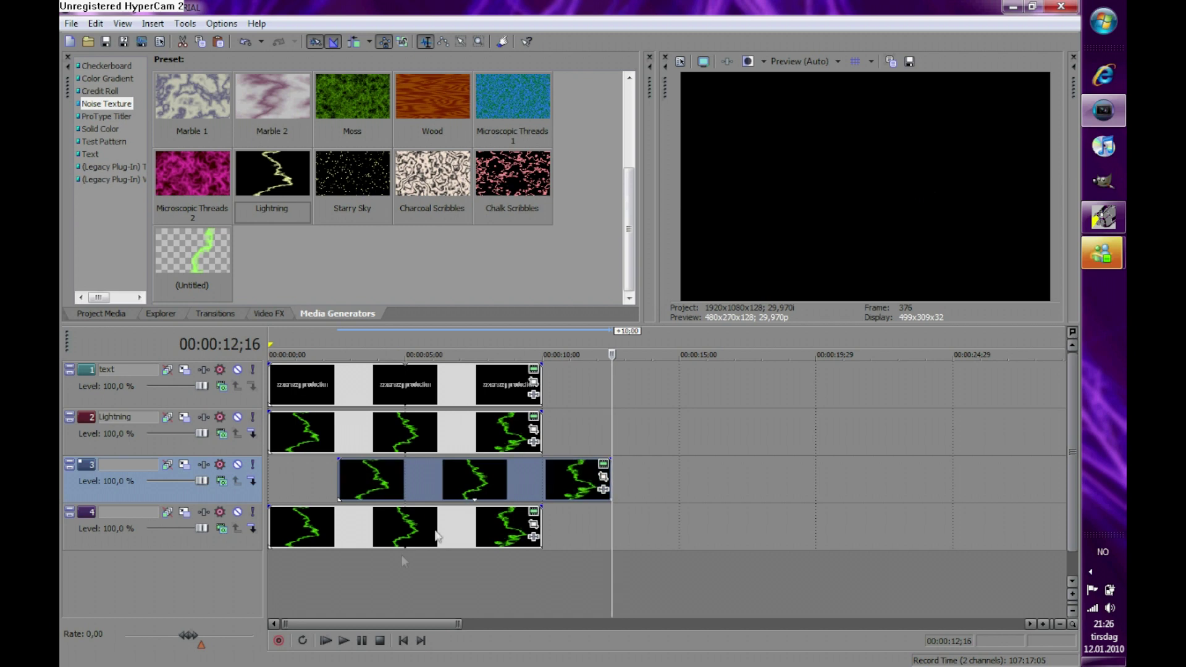
# Move the pasted lightning clip on track 3 to the start of the track
pyautogui.moveTo(481, 491); pyautogui.dragTo(402, 487)
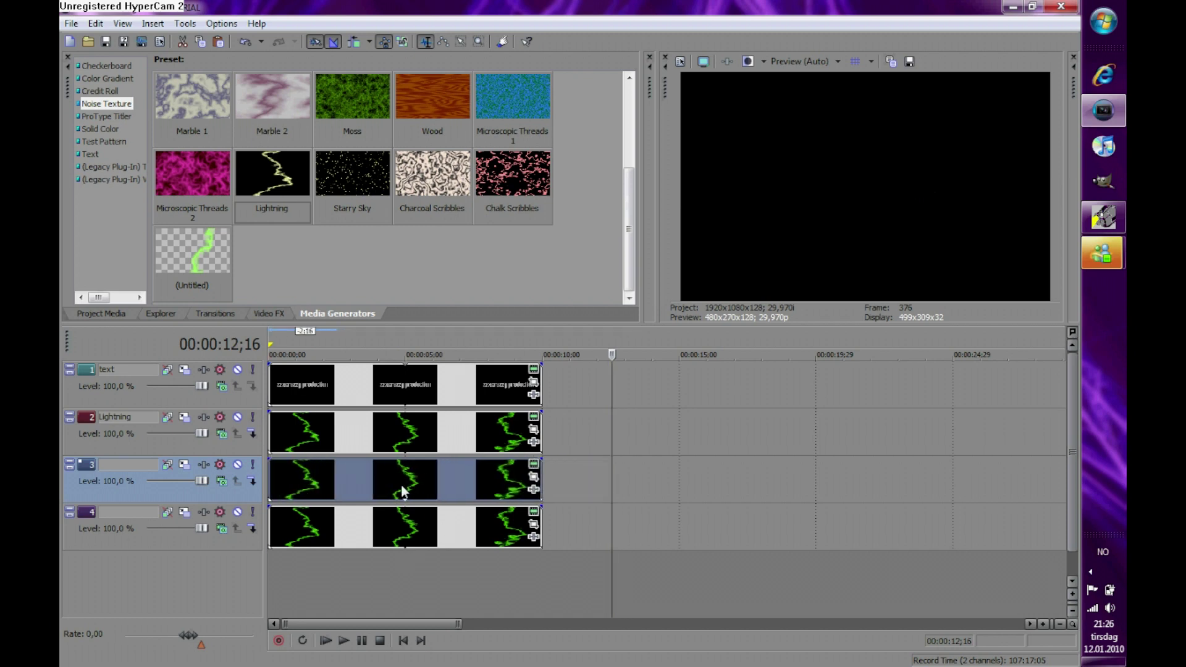
# Paste a copy of the track 4 lightning clip as new source media and place it at the start of a new fifth track
pyautogui.rightClick(387, 529)
pyautogui.click(448, 373)
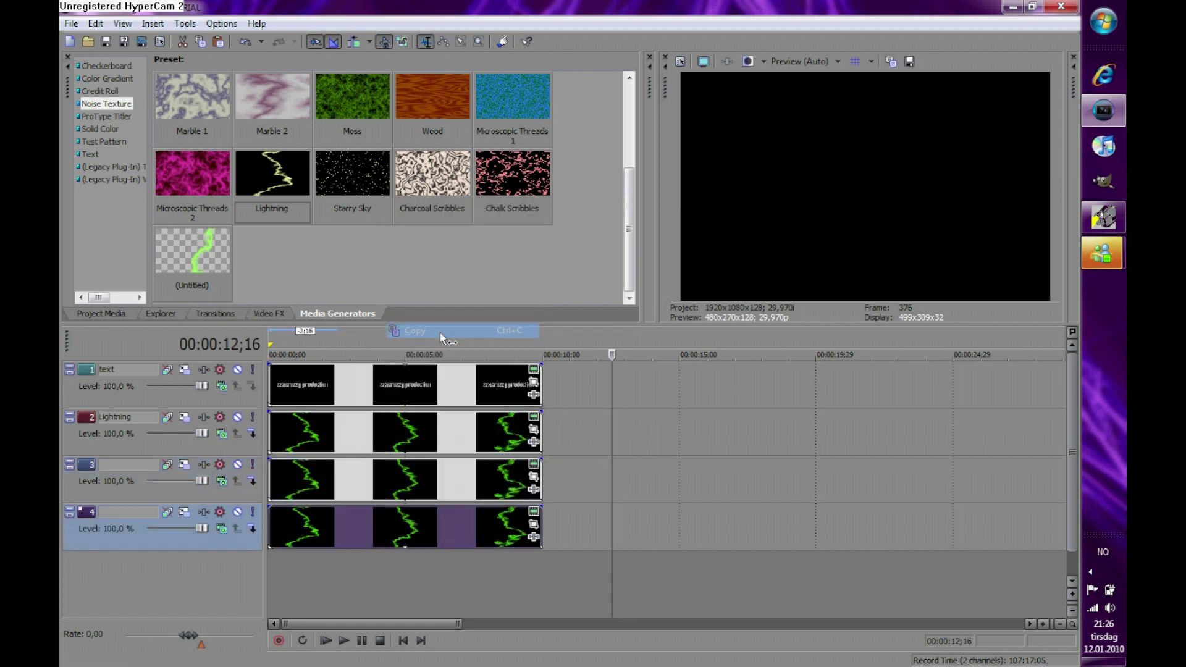
pyautogui.rightClick(625, 538)
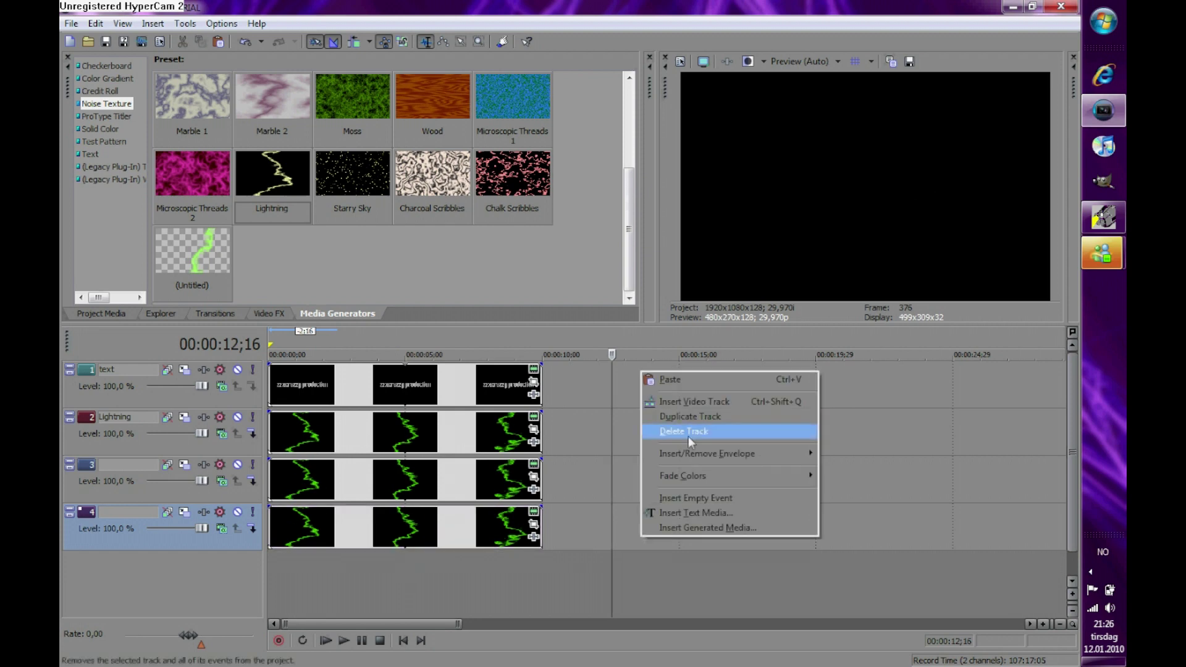
pyautogui.click(669, 380)
pyautogui.click(671, 290)
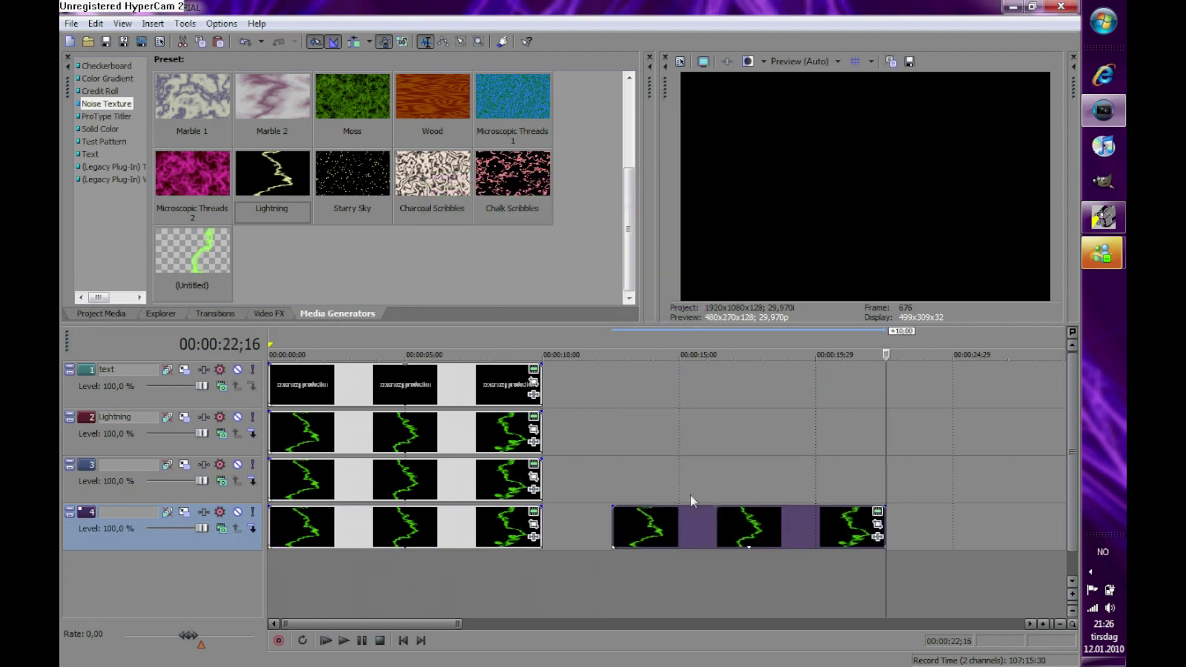
pyautogui.moveTo(402, 598); pyautogui.dragTo(335, 591)
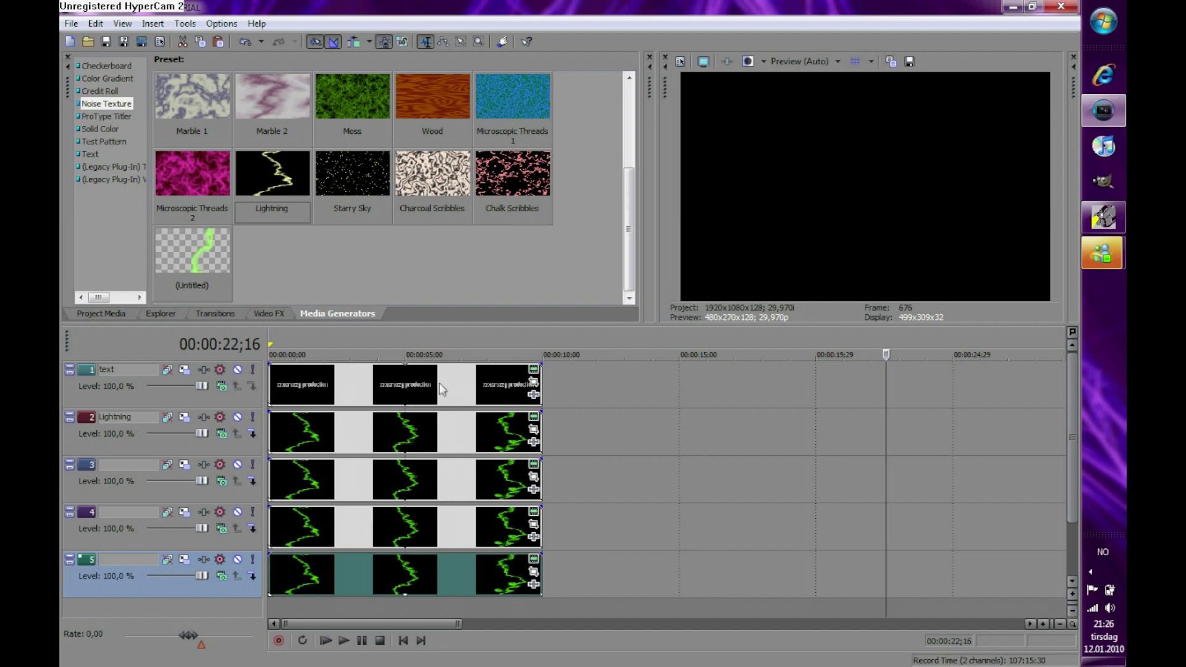
# Set the track 3 lightning's X frequency to 0.840 and replace its end keyframe with one at 00:00:10;00 using Progress 10.000
pyautogui.rightClick(394, 472)
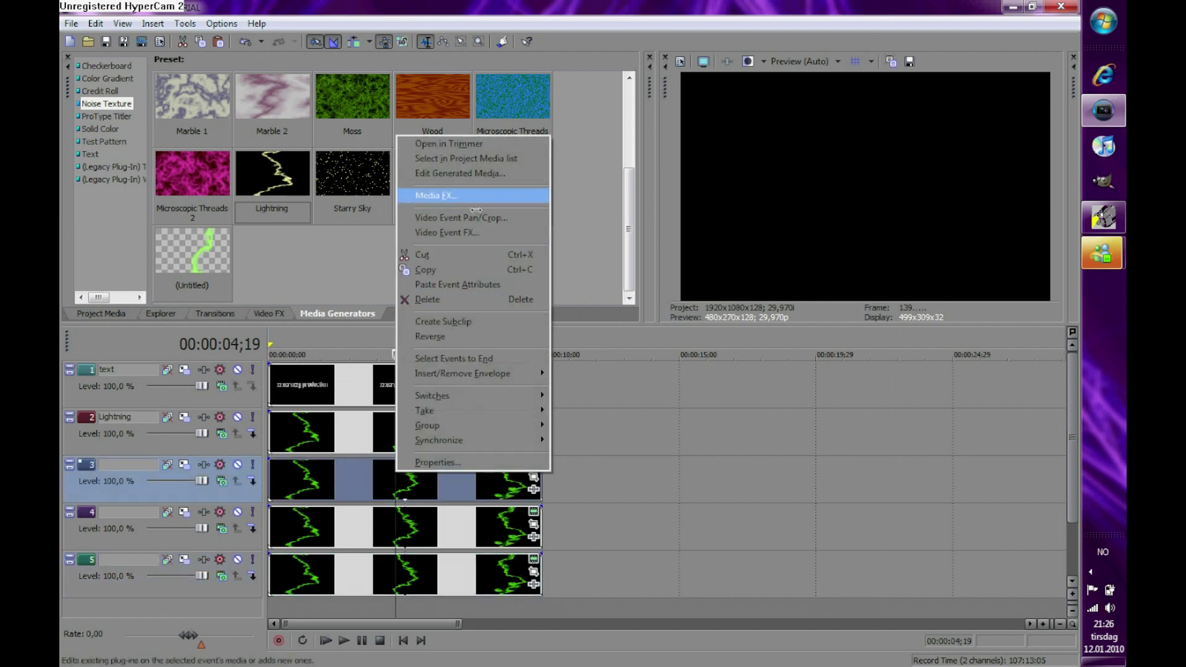
pyautogui.click(465, 174)
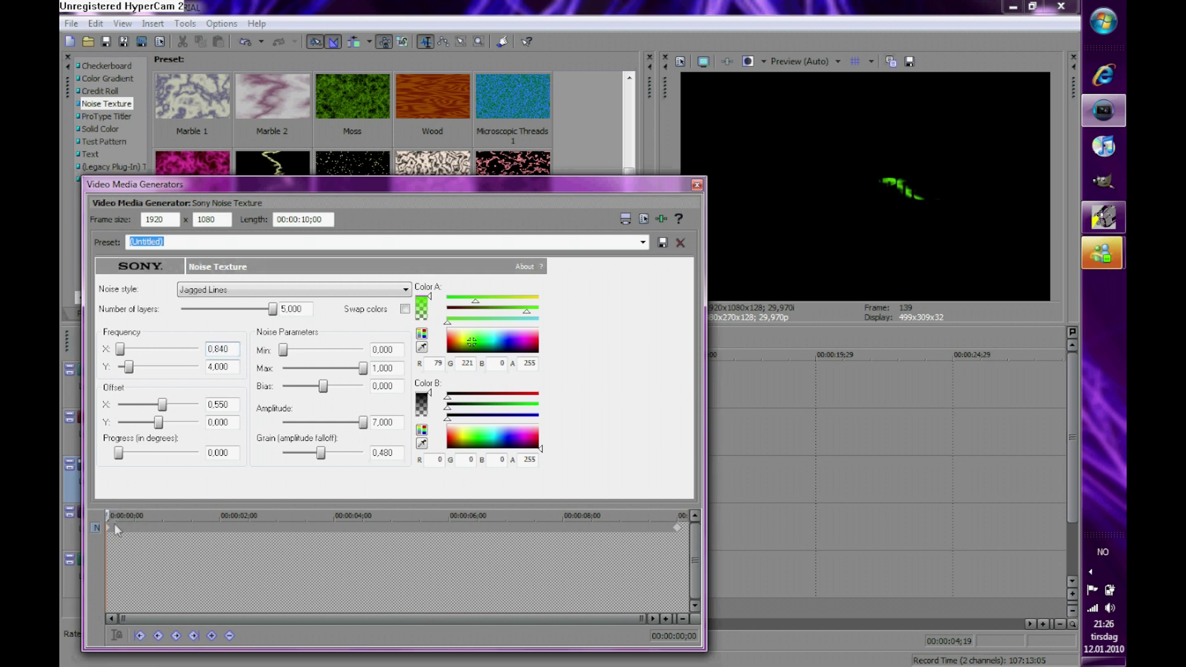
pyautogui.moveTo(110, 518); pyautogui.dragTo(687, 543)
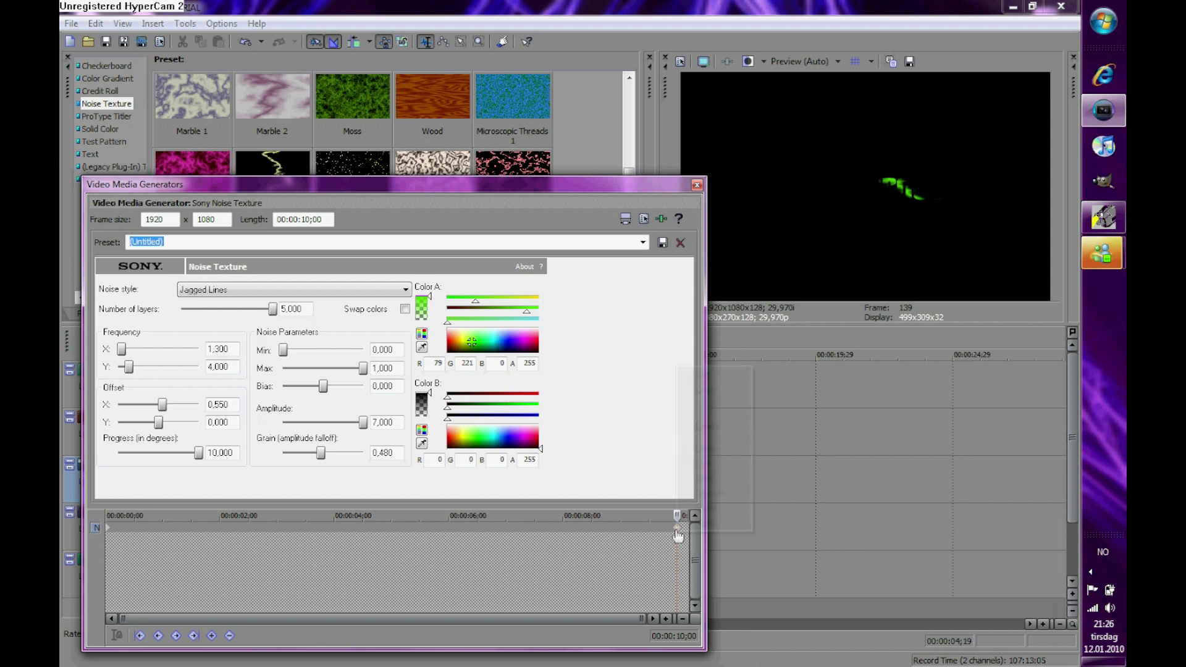
pyautogui.rightClick(677, 532)
pyautogui.click(717, 423)
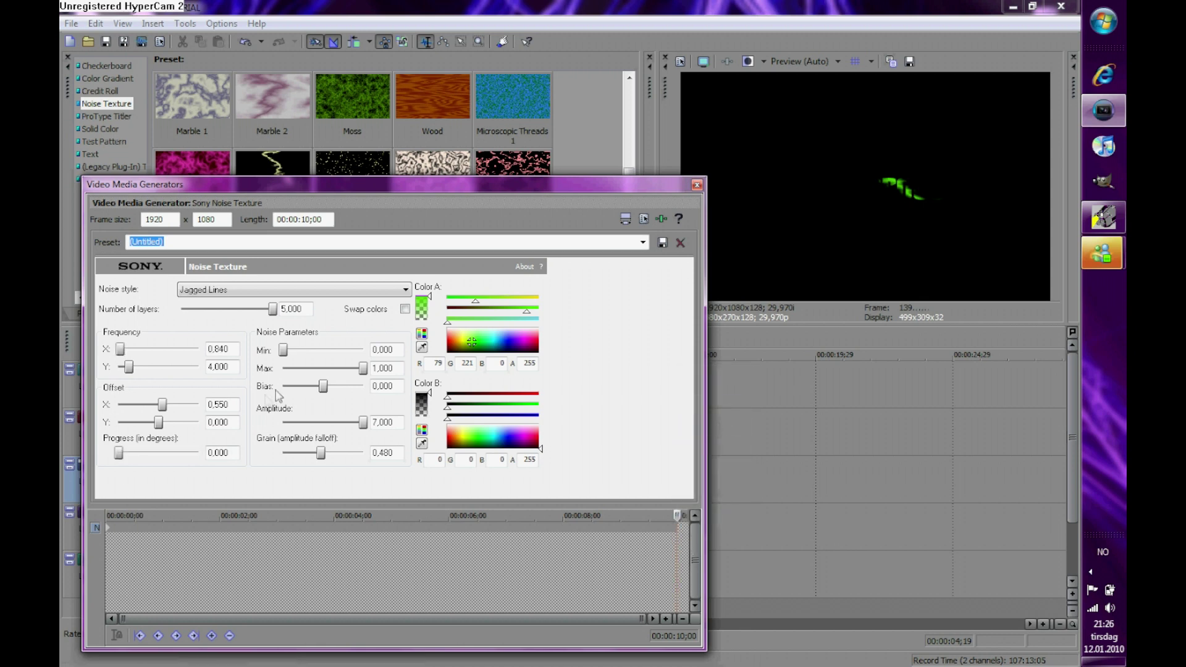
pyautogui.moveTo(118, 455); pyautogui.dragTo(267, 464)
pyautogui.click(697, 185)
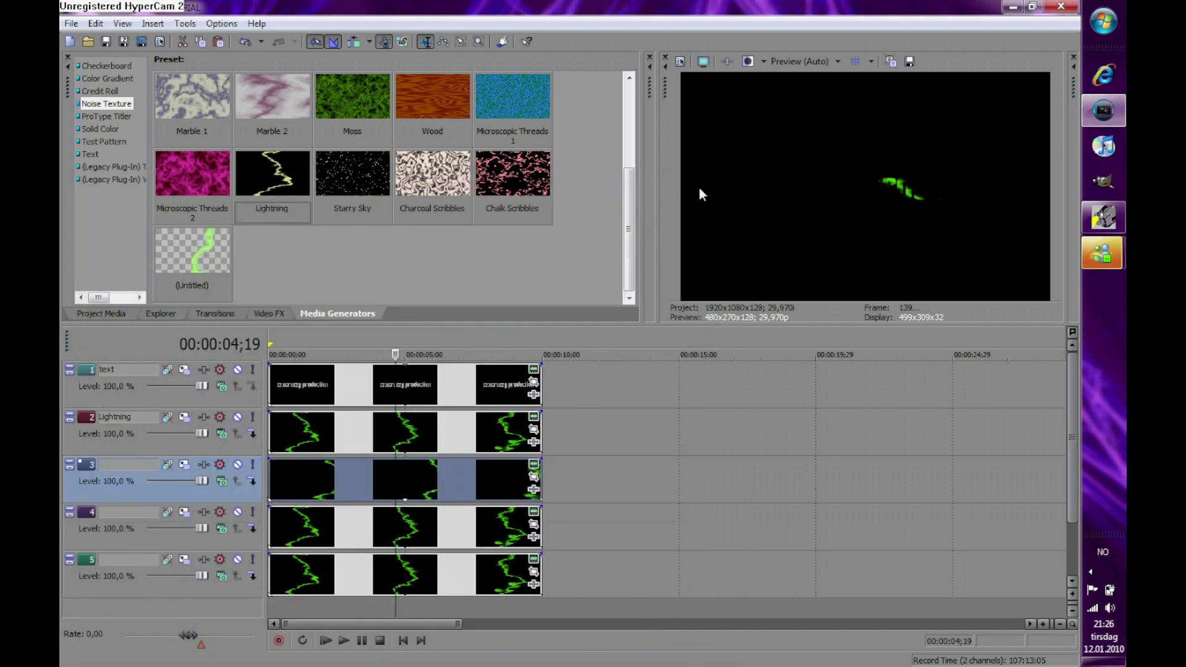
# Recolour the track 4 lightning's Color A to blue (RGB 0, 83, 225) at the start keyframe and dark blue (15, 0, 135) at the end
pyautogui.rightClick(374, 518)
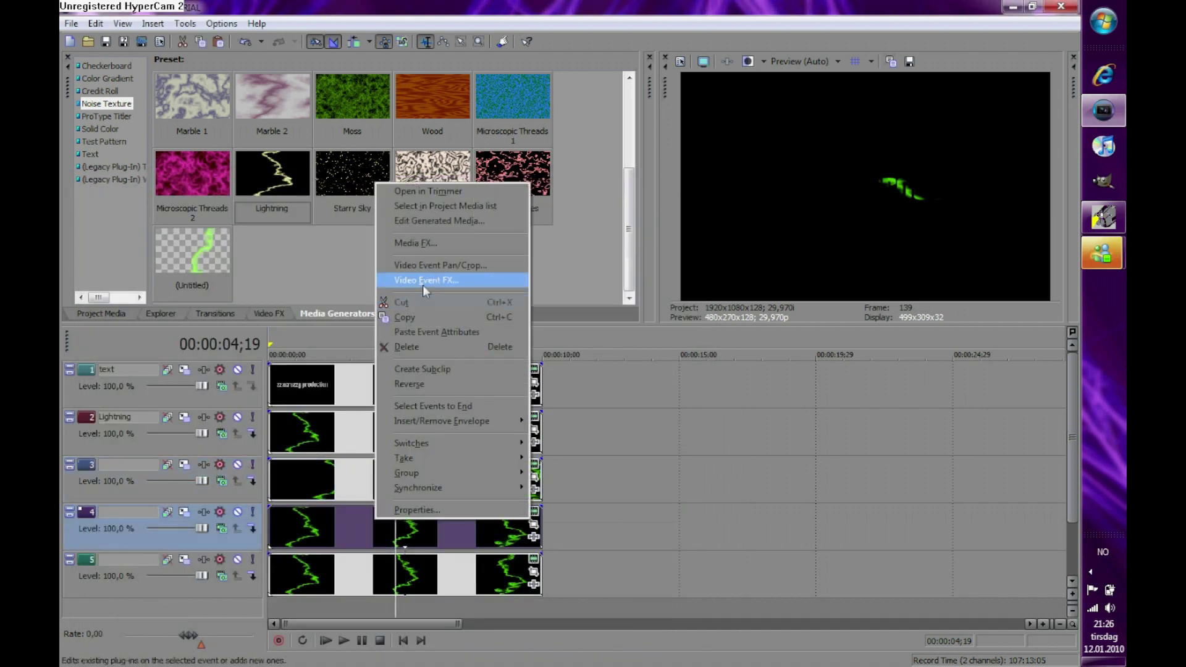
pyautogui.click(447, 222)
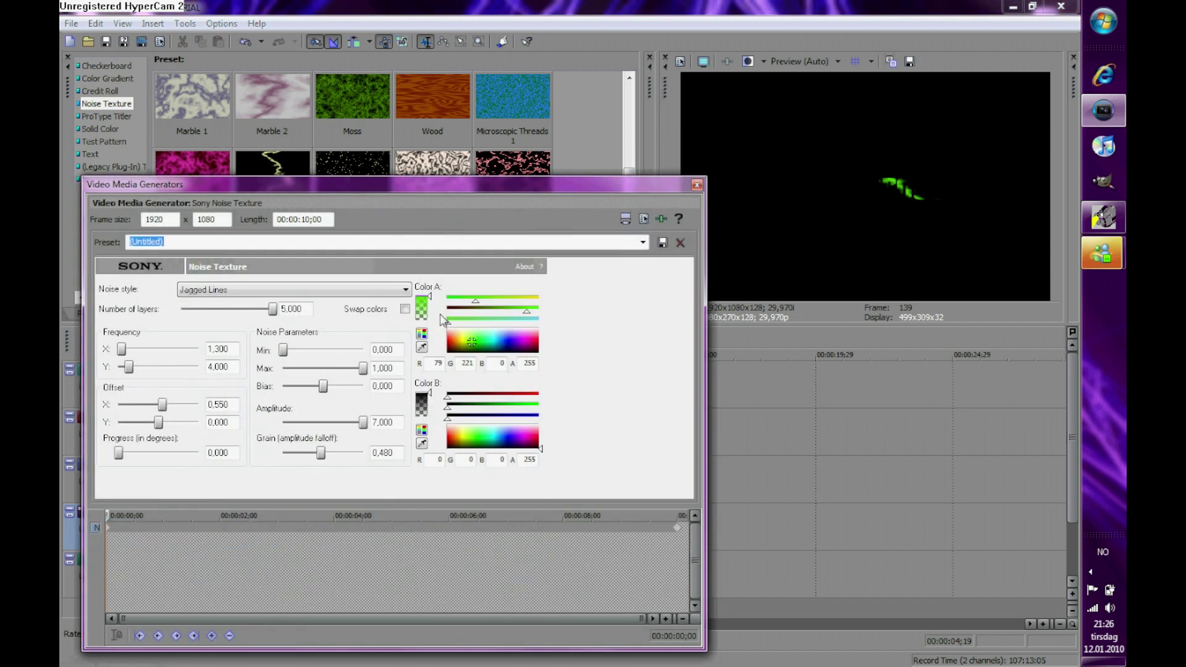
pyautogui.click(470, 341)
pyautogui.click(503, 341)
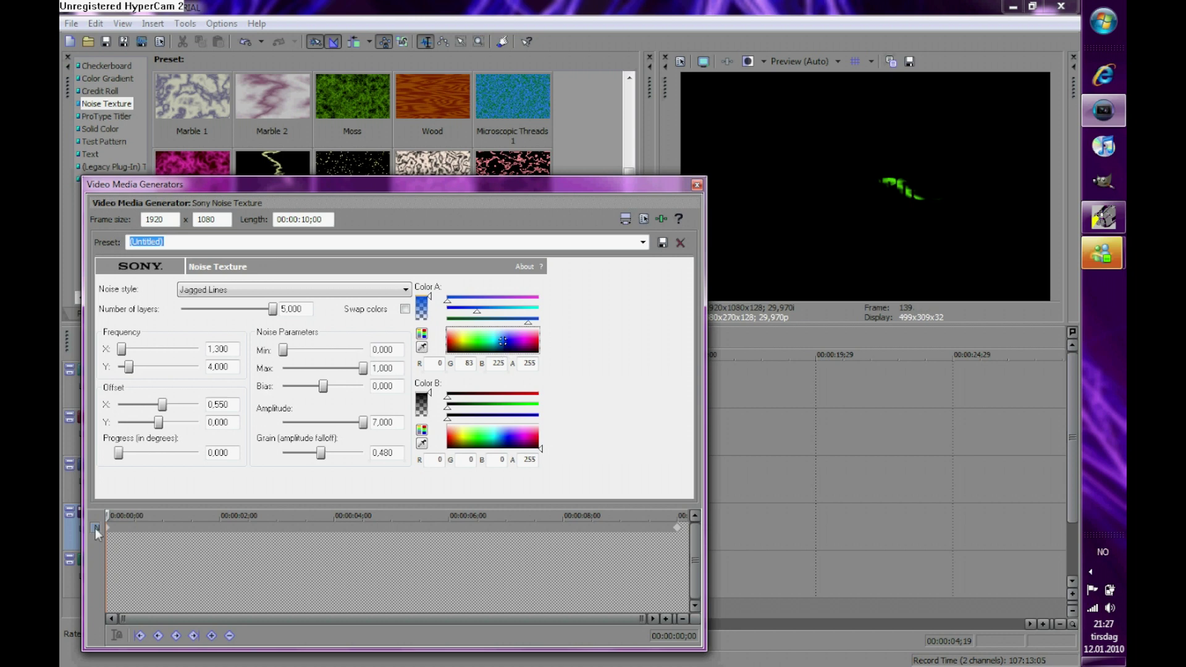
pyautogui.moveTo(107, 520); pyautogui.dragTo(769, 566)
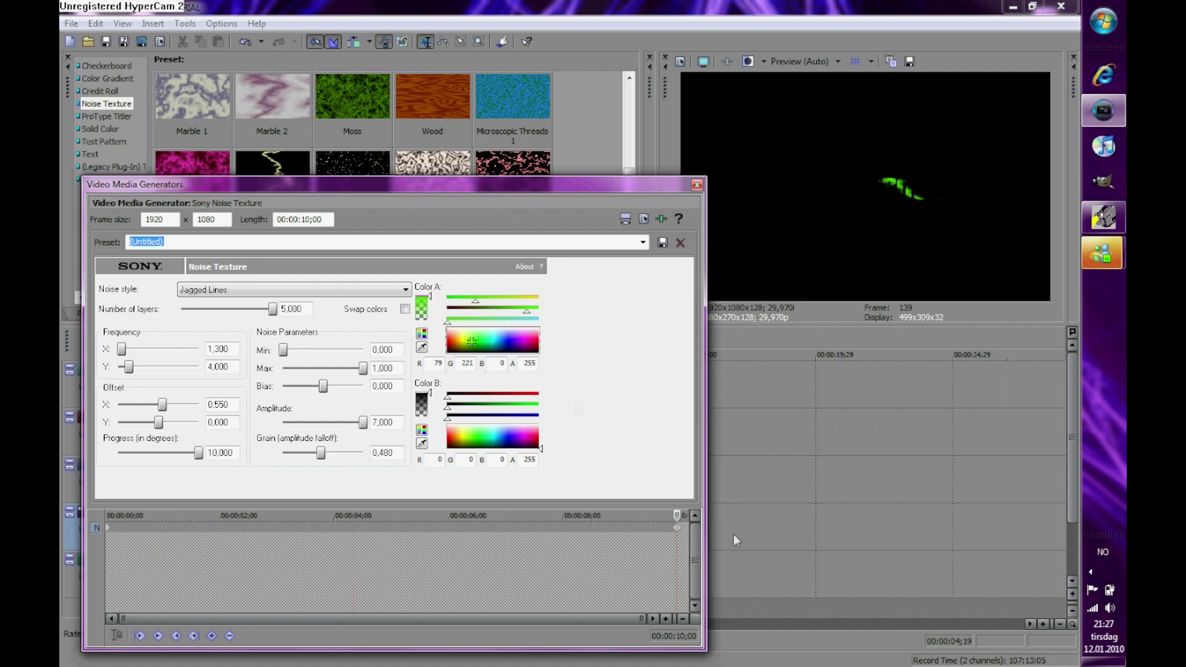
pyautogui.click(510, 346)
pyautogui.moveTo(547, 516); pyautogui.dragTo(806, 463)
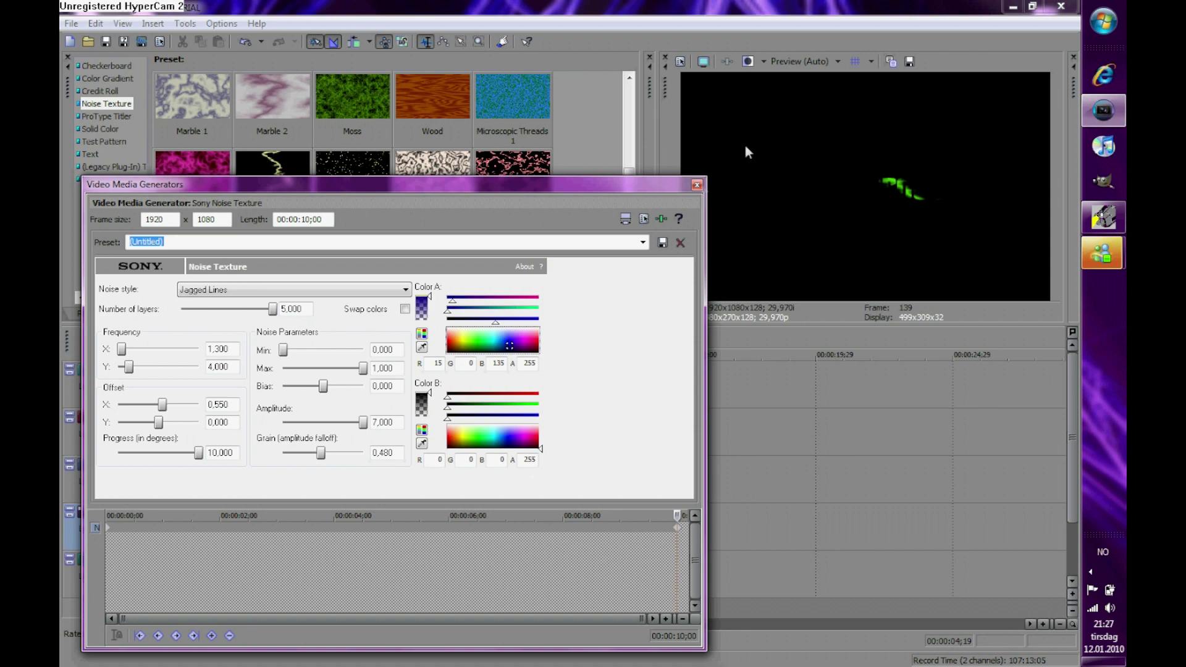
pyautogui.click(697, 184)
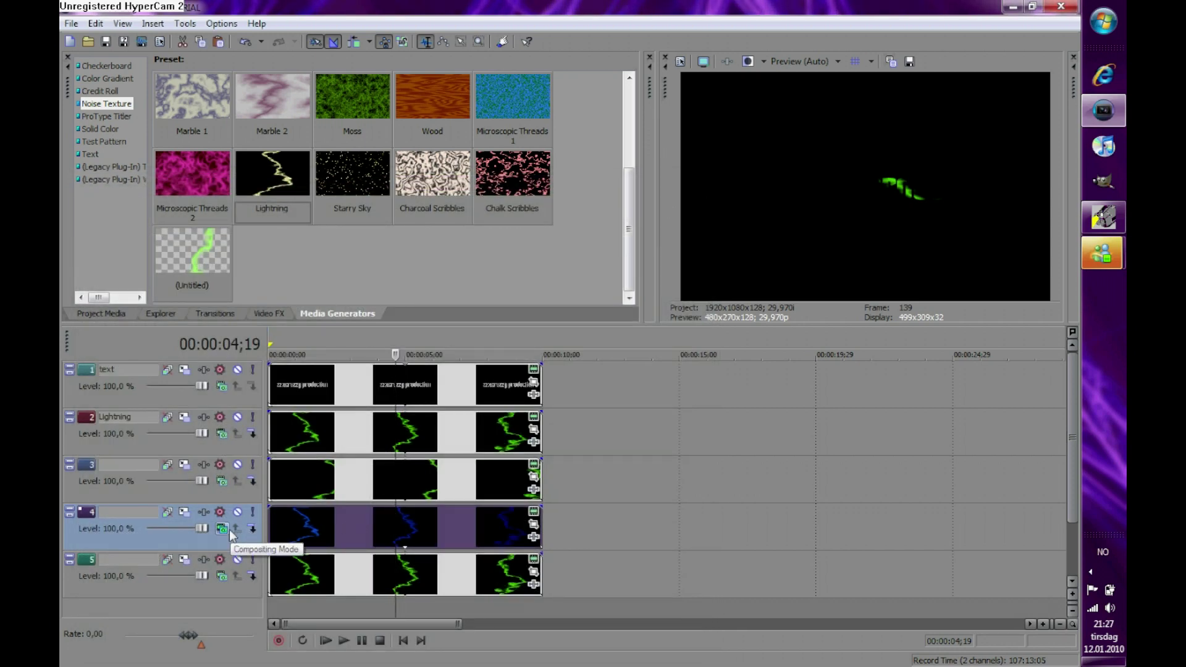
# Shift track 4 with Track Motion to about X -210.77, Y -5.81
pyautogui.click(180, 511)
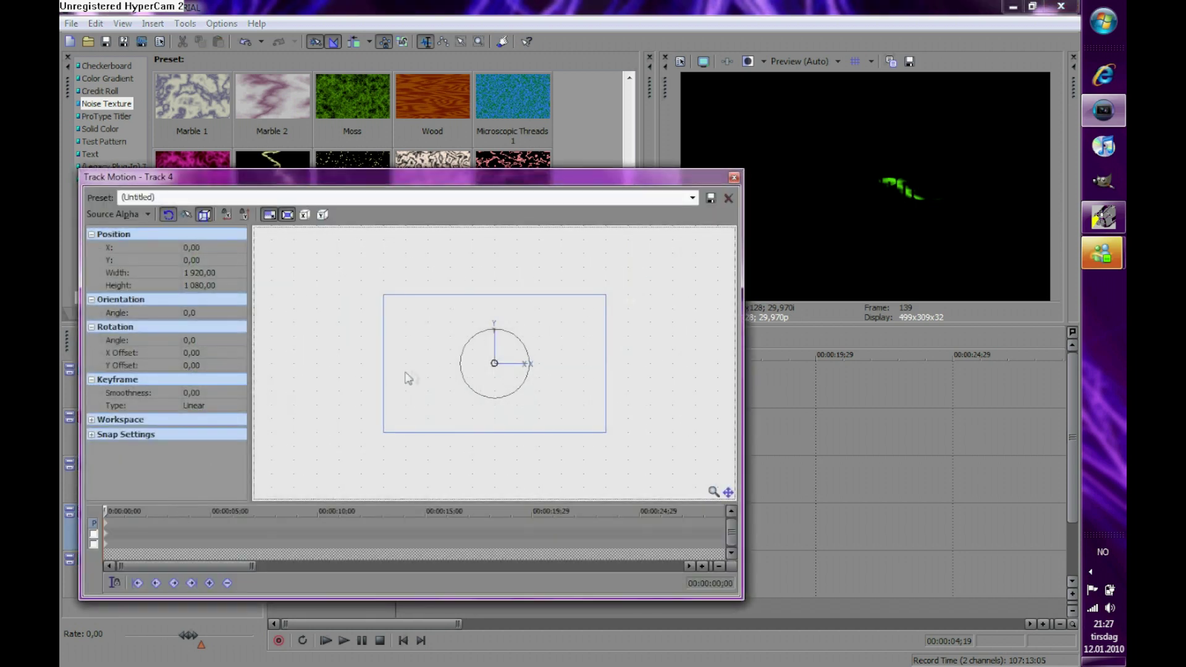
pyautogui.moveTo(557, 375); pyautogui.dragTo(529, 372)
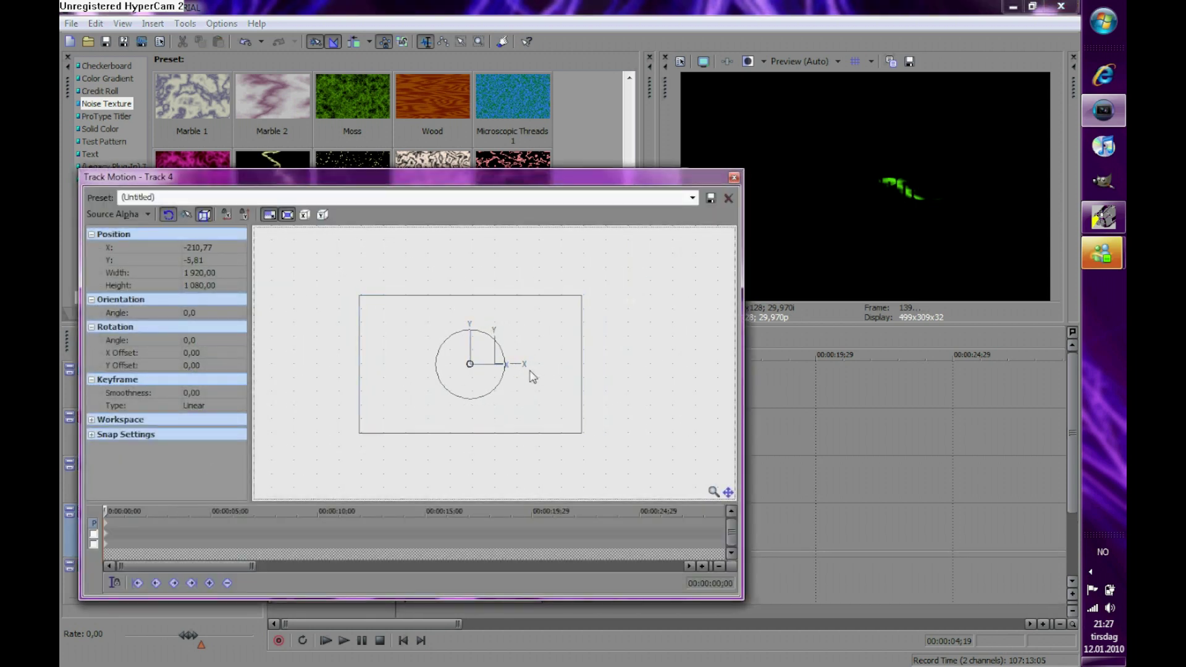
pyautogui.click(734, 178)
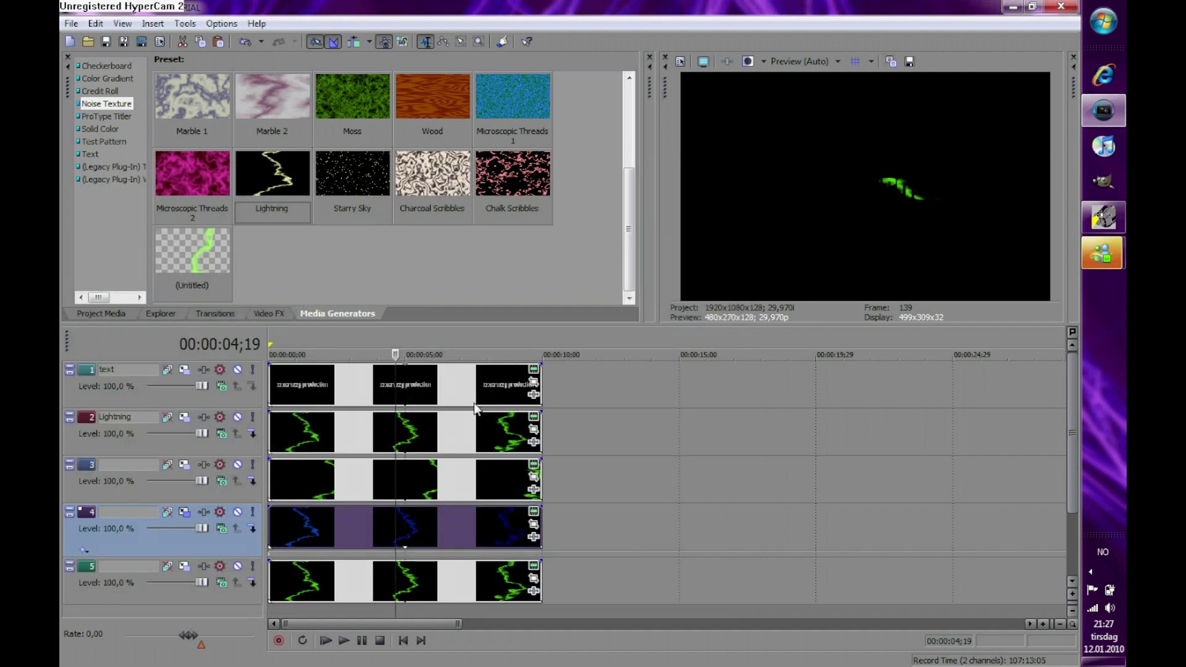
# Review the track 5 lightning clip's noise texture settings at its start and end keyframes
pyautogui.rightClick(414, 584)
pyautogui.click(503, 284)
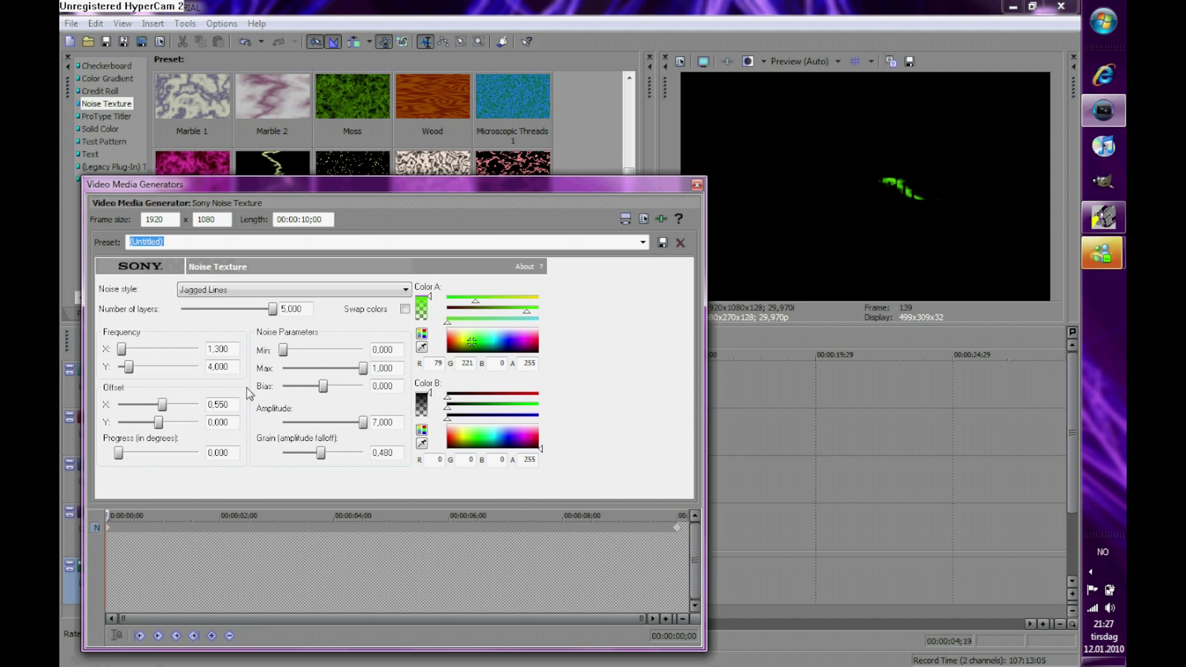
pyautogui.moveTo(467, 339)
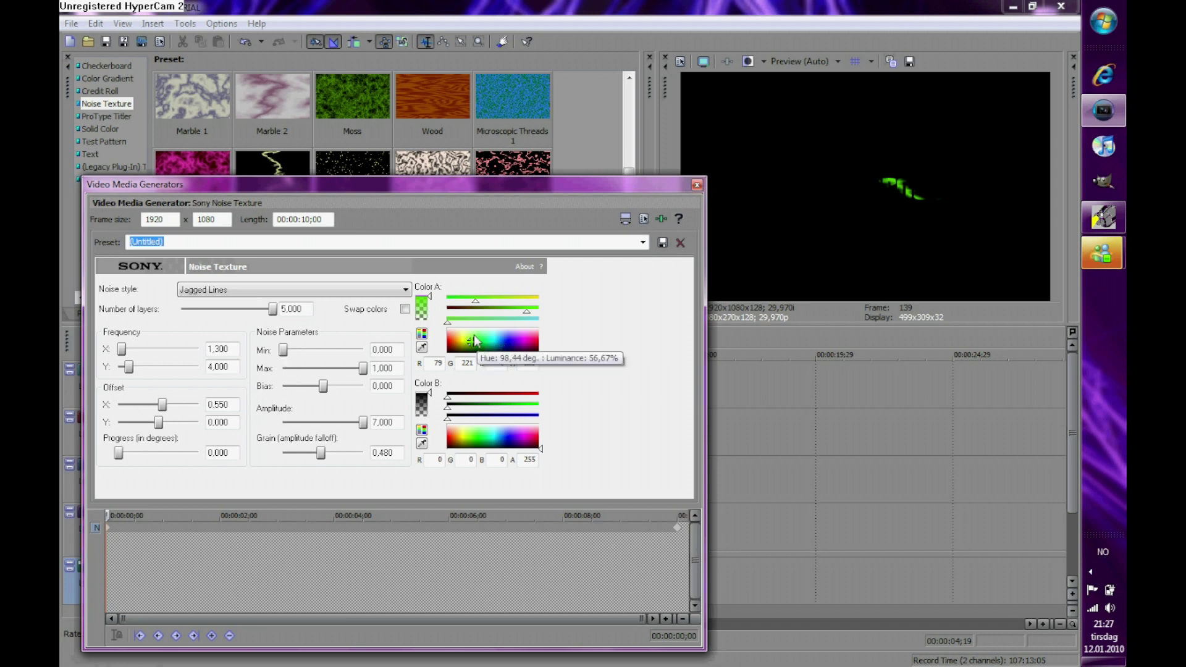
pyautogui.moveTo(118, 514); pyautogui.dragTo(709, 504)
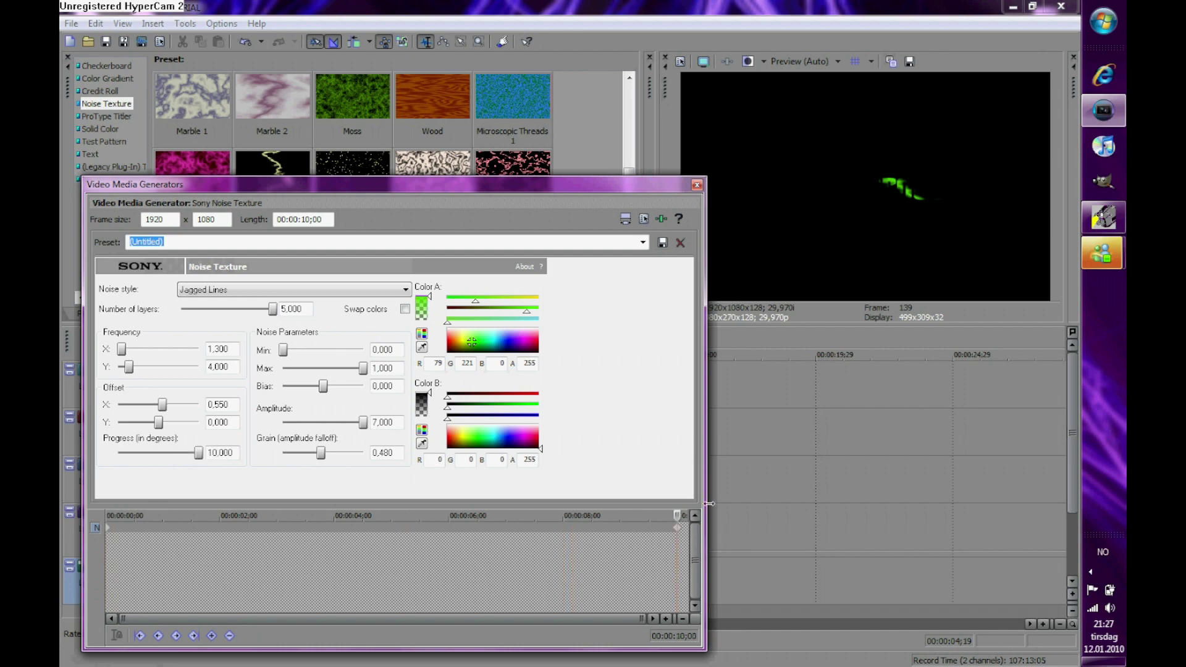
pyautogui.click(697, 184)
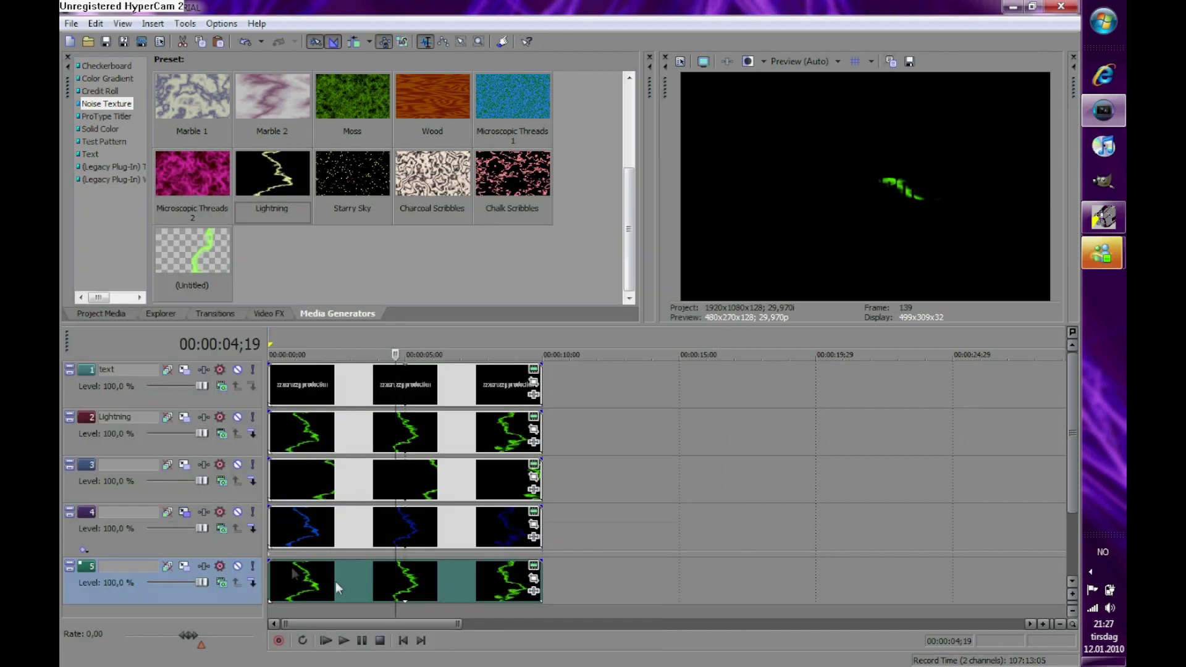
# Reposition track 5 with Track Motion
pyautogui.click(184, 566)
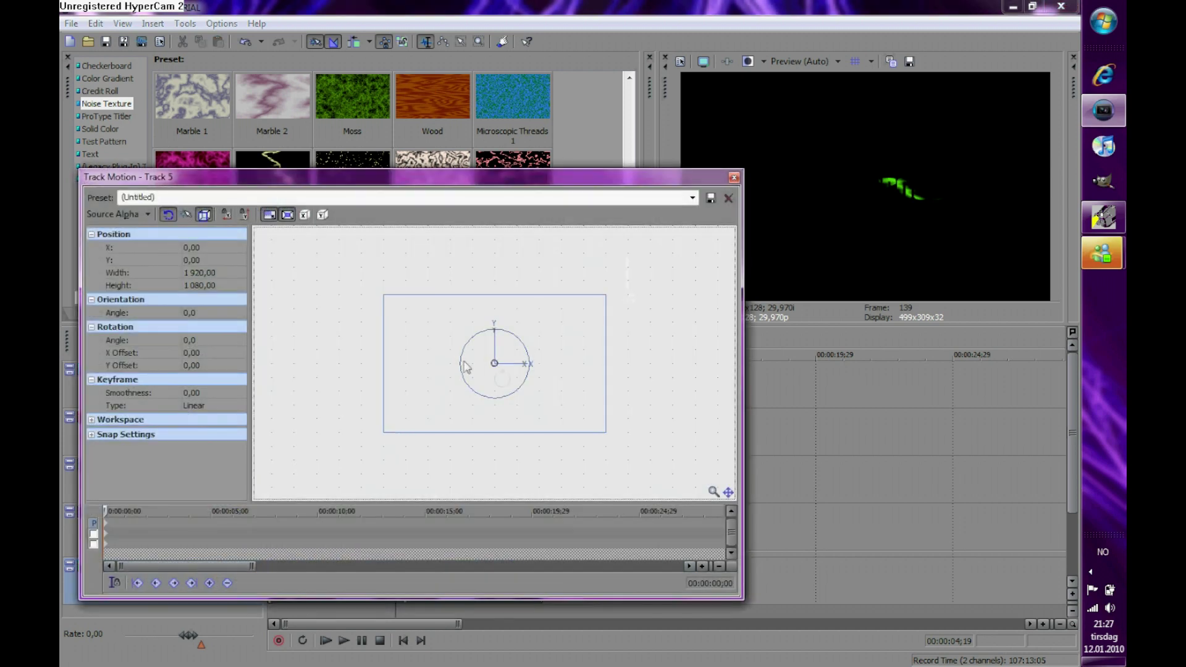
pyautogui.click(733, 178)
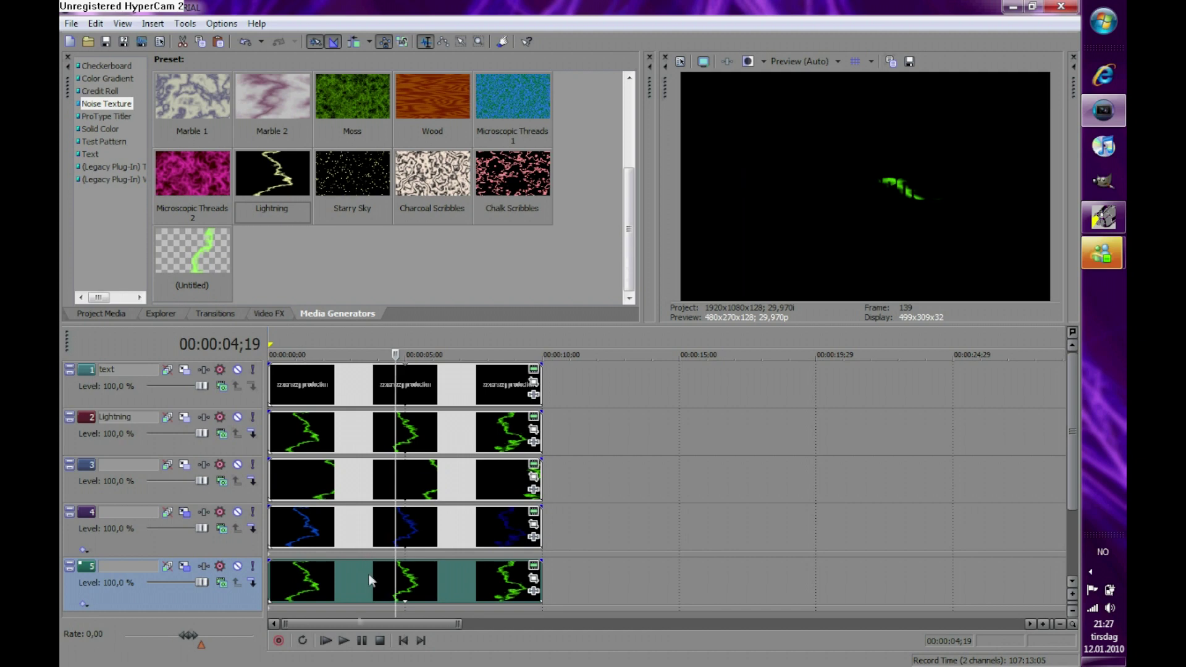
# Play back the timeline to preview the layered lightning inside the text
pyautogui.click(326, 640)
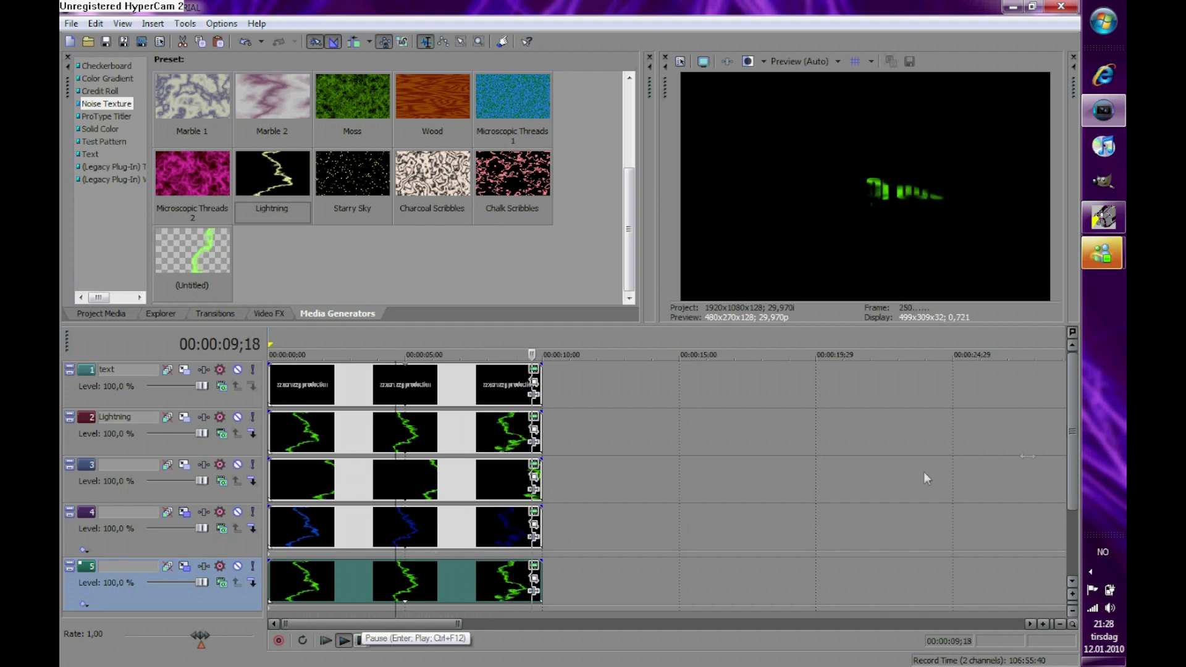
pyautogui.moveTo(1073, 440); pyautogui.dragTo(1075, 400)
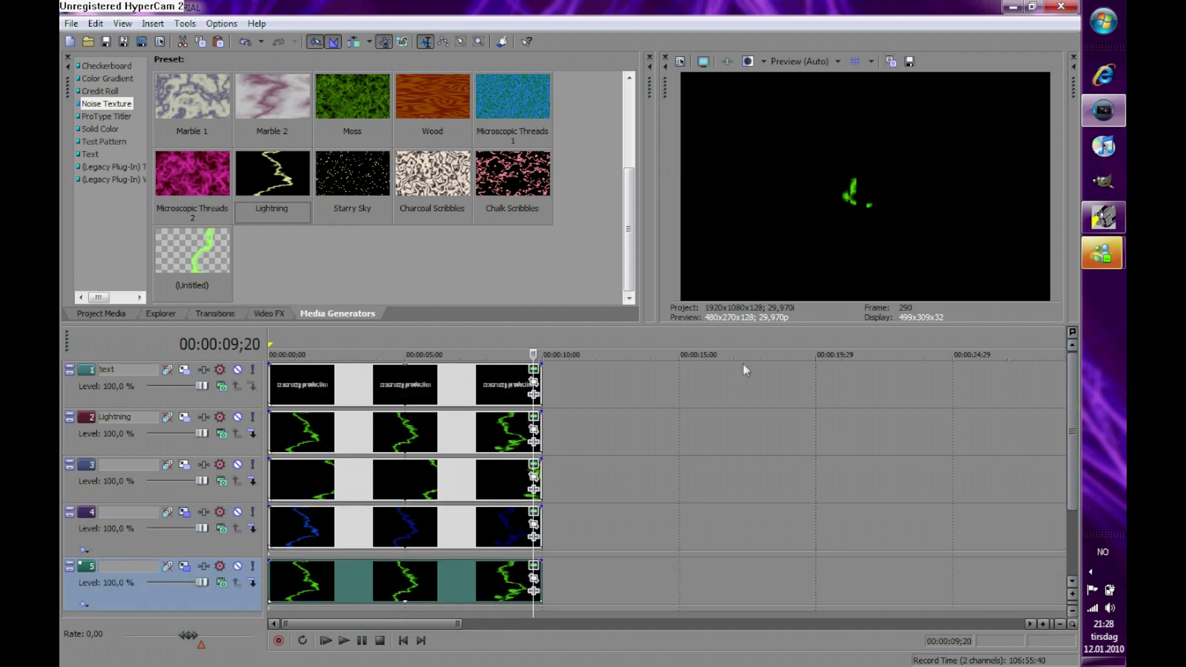
# Make Color B fully transparent in the track 2 lightning's noise texture at both the start and end keyframes
pyautogui.rightClick(460, 432)
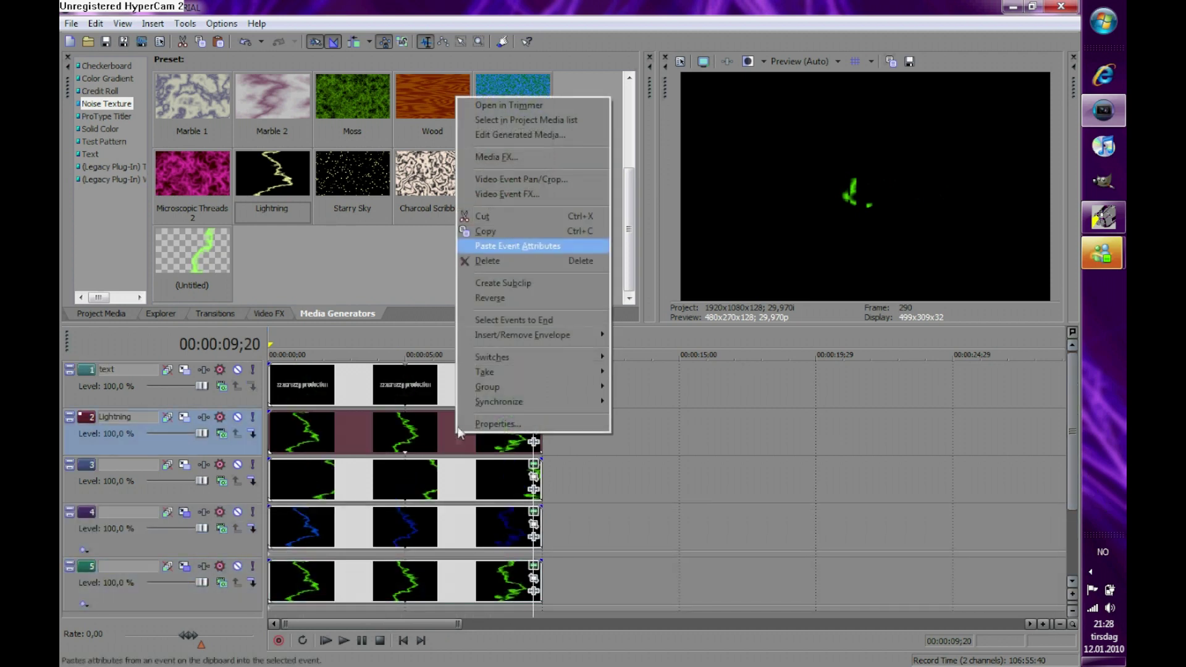
pyautogui.click(532, 121)
pyautogui.rightClick(415, 414)
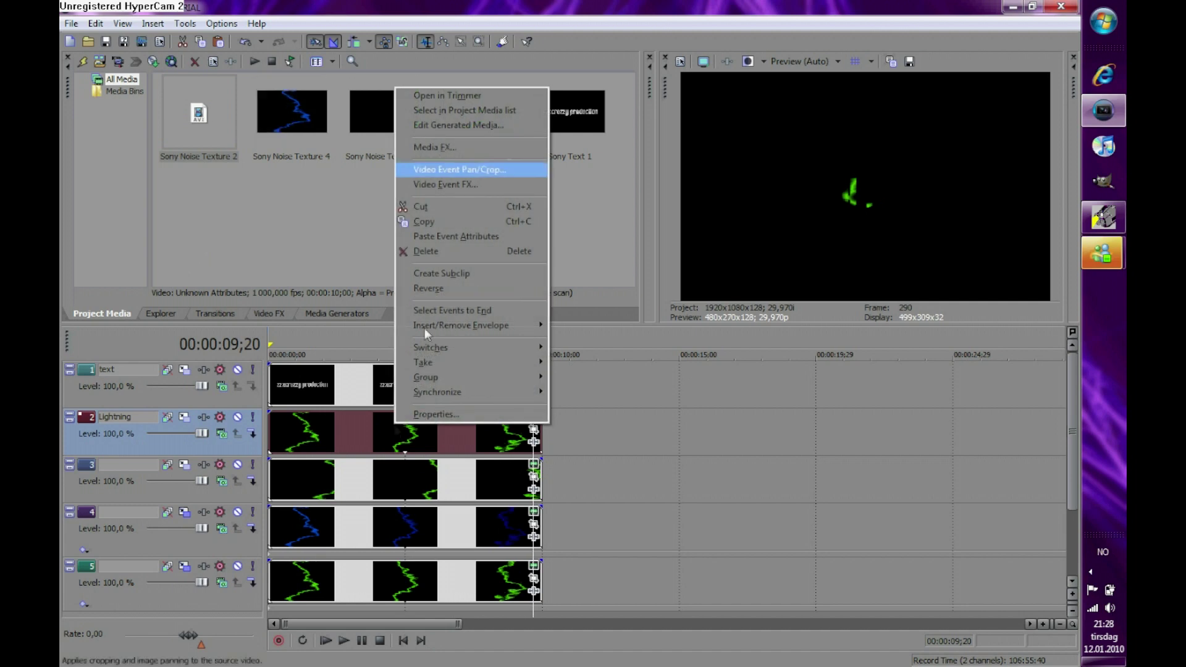
pyautogui.click(476, 125)
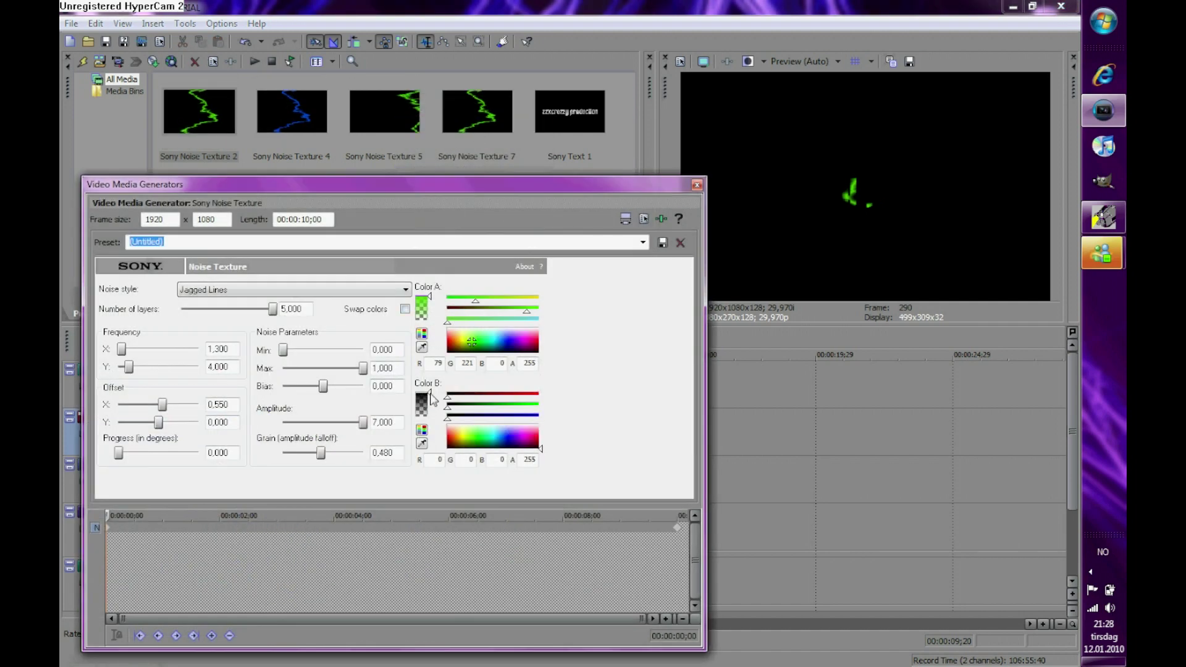
pyautogui.moveTo(402, 515); pyautogui.dragTo(743, 522)
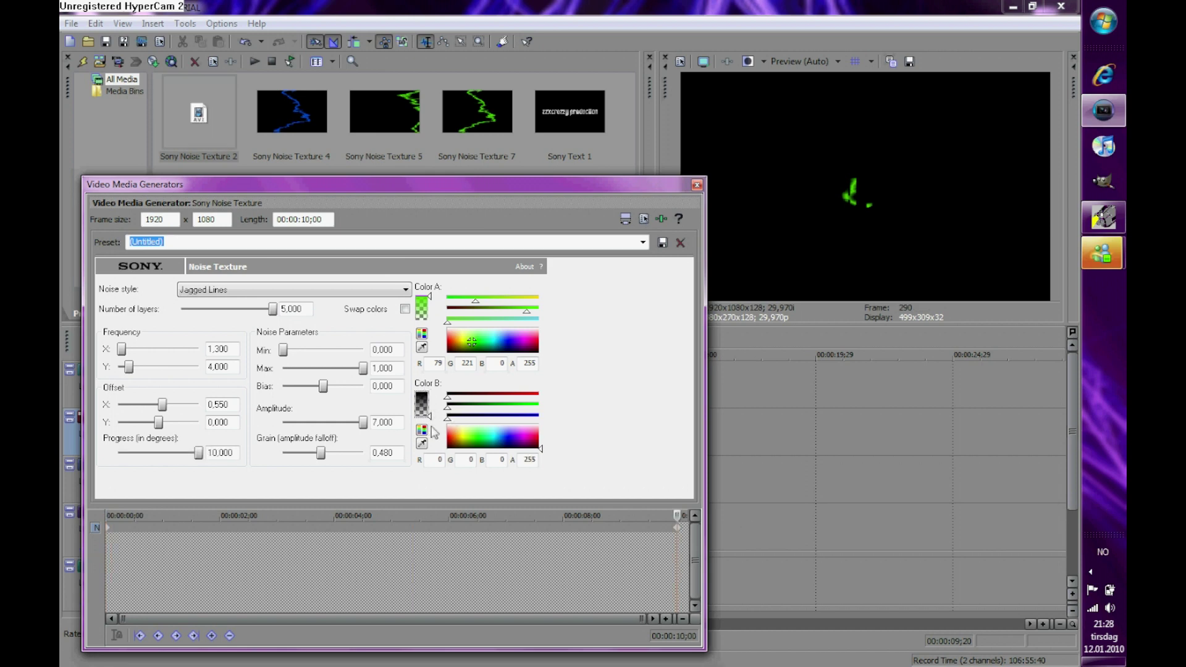
pyautogui.click(696, 184)
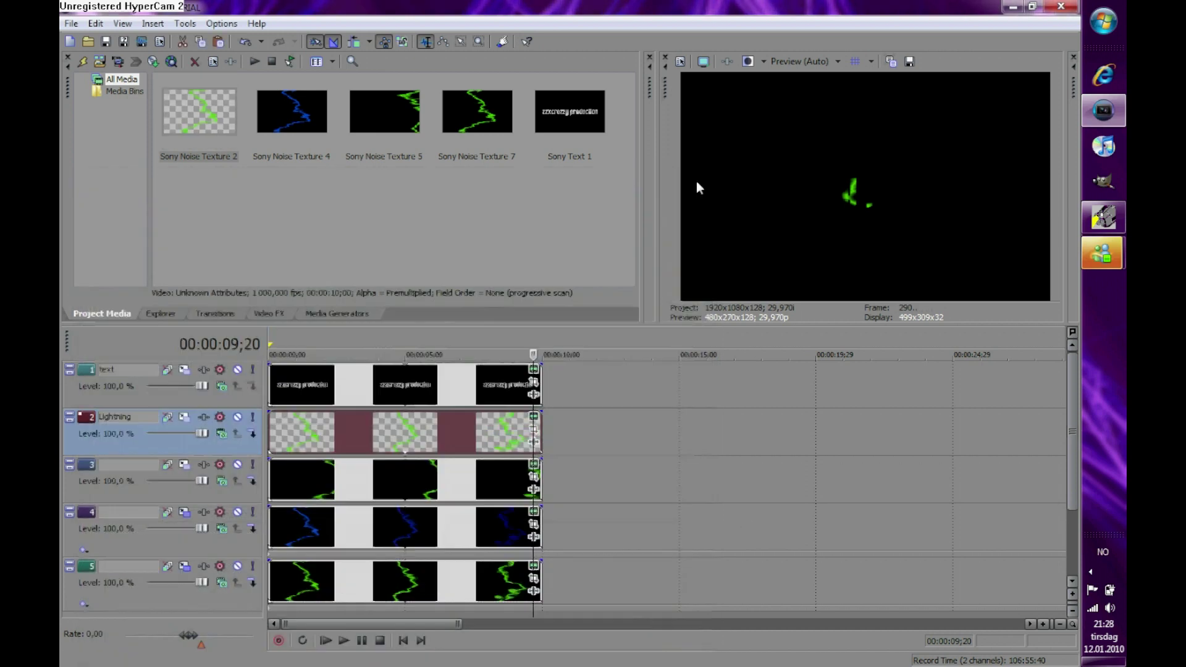
# Set Color B's alpha to 0 at the start and end keyframes of the track 3 lightning's noise texture
pyautogui.rightClick(393, 478)
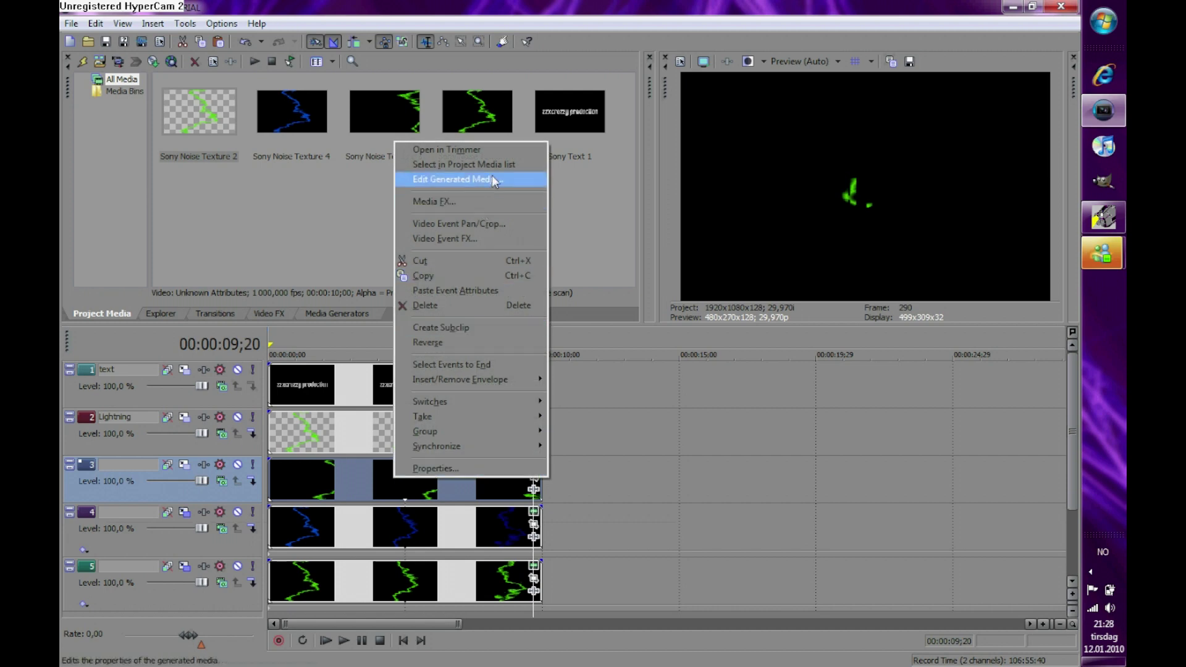
pyautogui.click(492, 178)
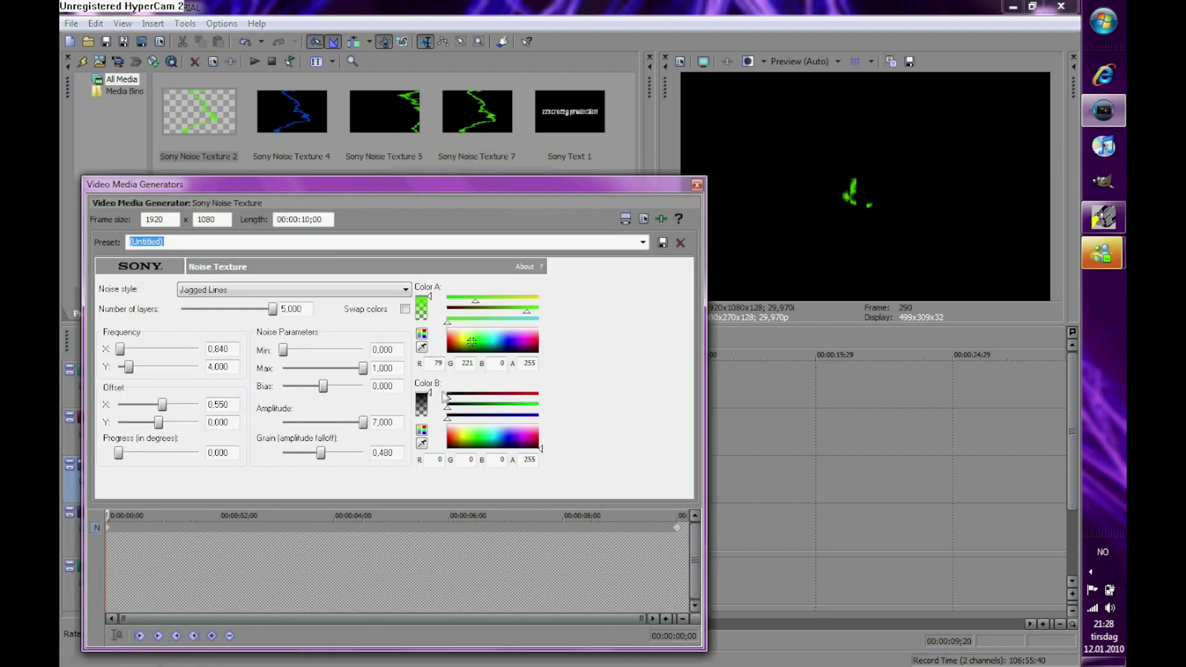
pyautogui.moveTo(297, 517); pyautogui.dragTo(679, 527)
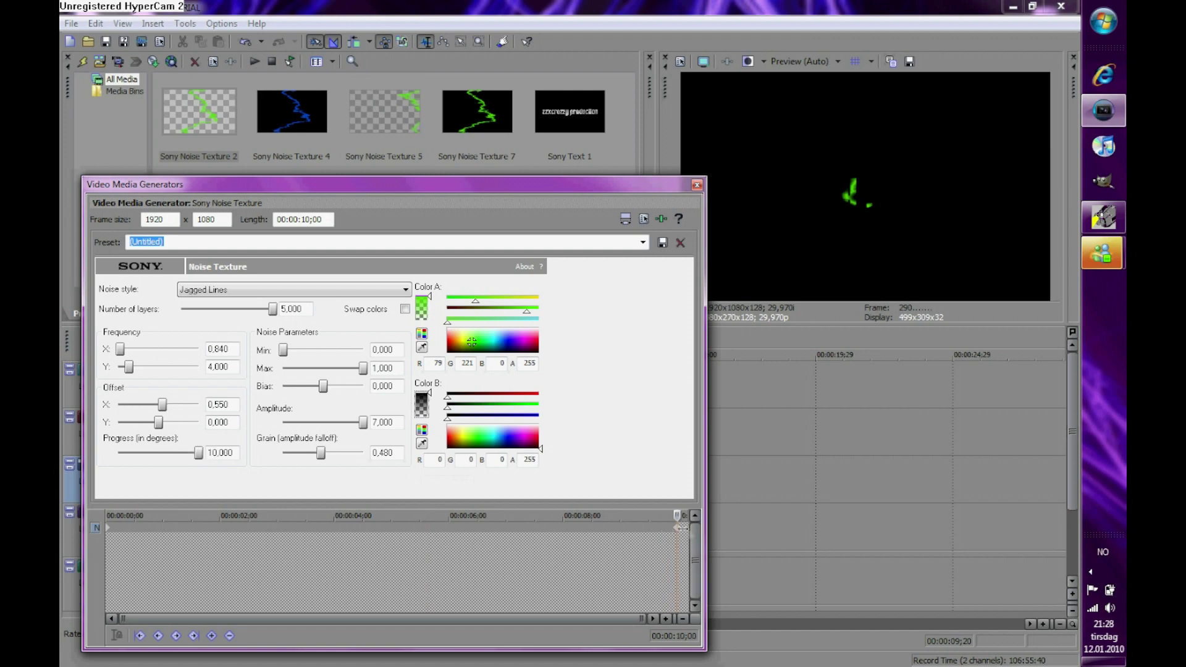
pyautogui.moveTo(433, 394); pyautogui.dragTo(432, 446)
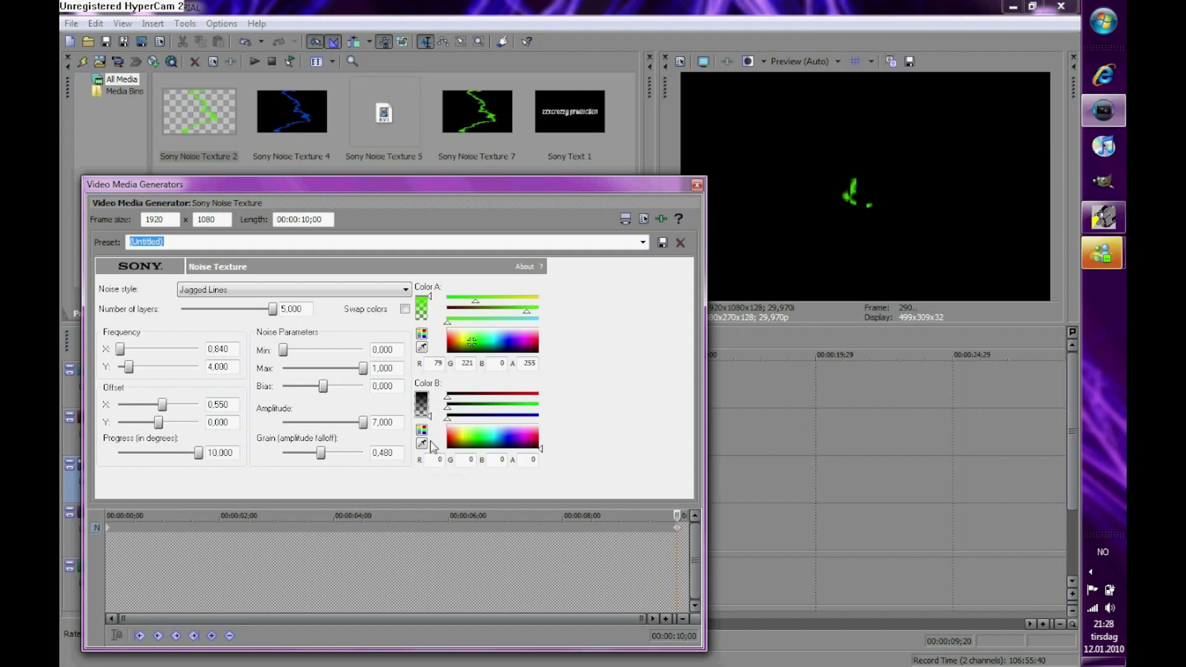
pyautogui.click(696, 185)
# Set Color B's alpha to 0 at the start keyframe of the track 4 blue lightning's noise texture
pyautogui.rightClick(494, 520)
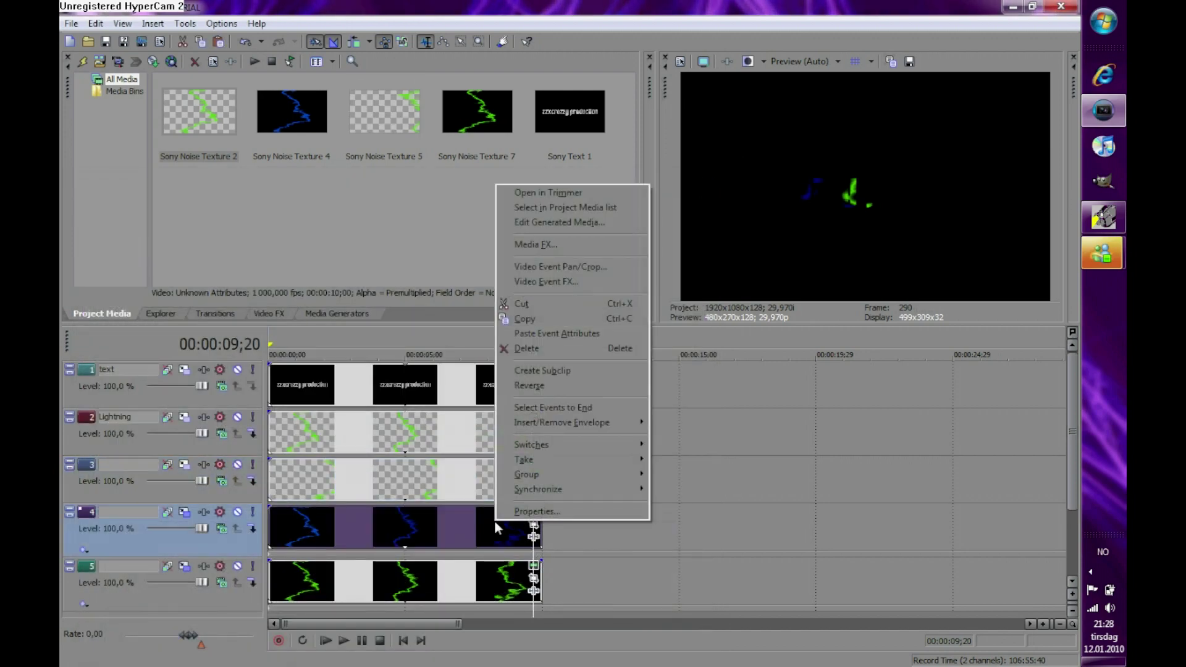
pyautogui.click(564, 222)
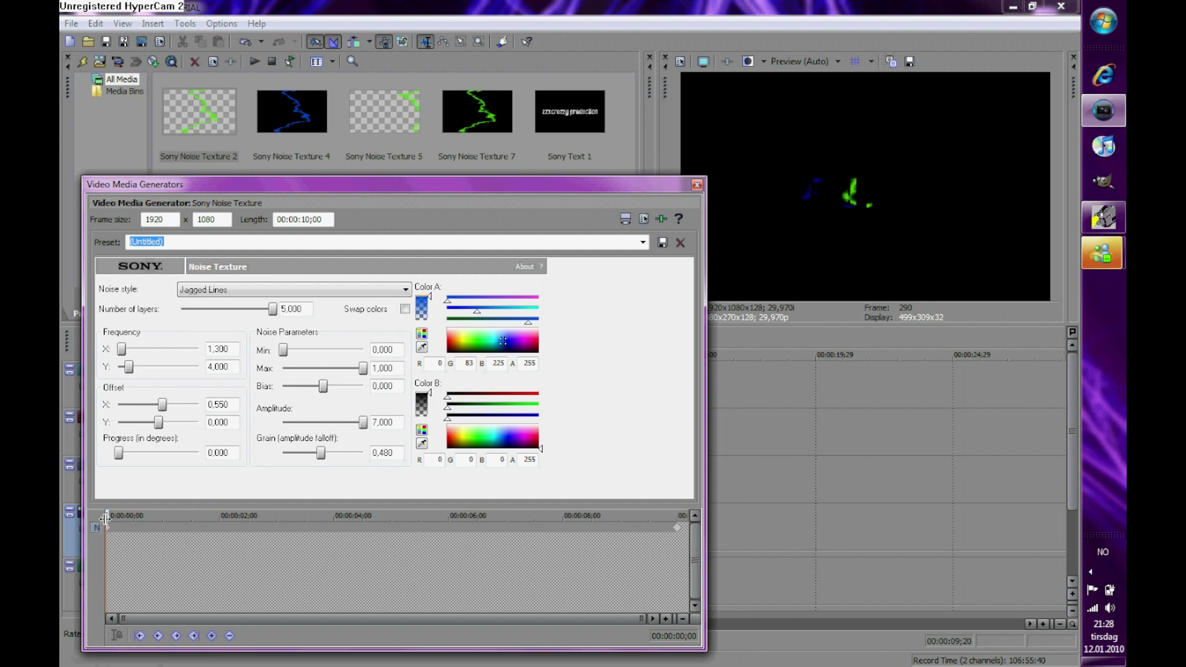
pyautogui.moveTo(436, 394); pyautogui.dragTo(431, 455)
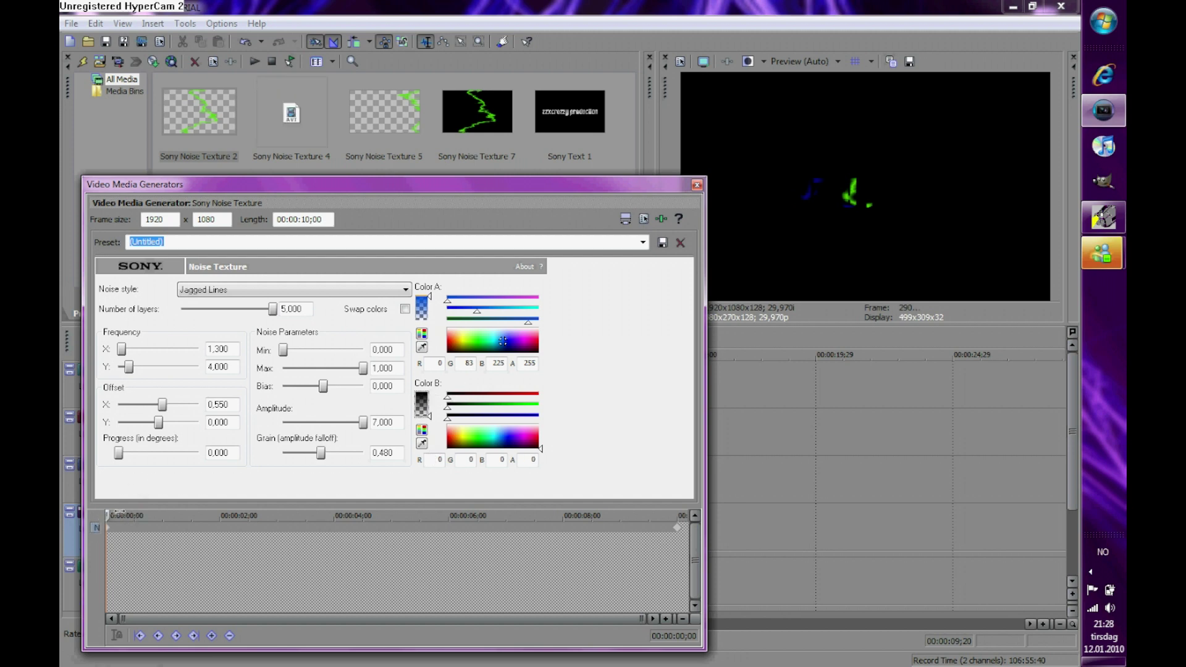
pyautogui.click(697, 184)
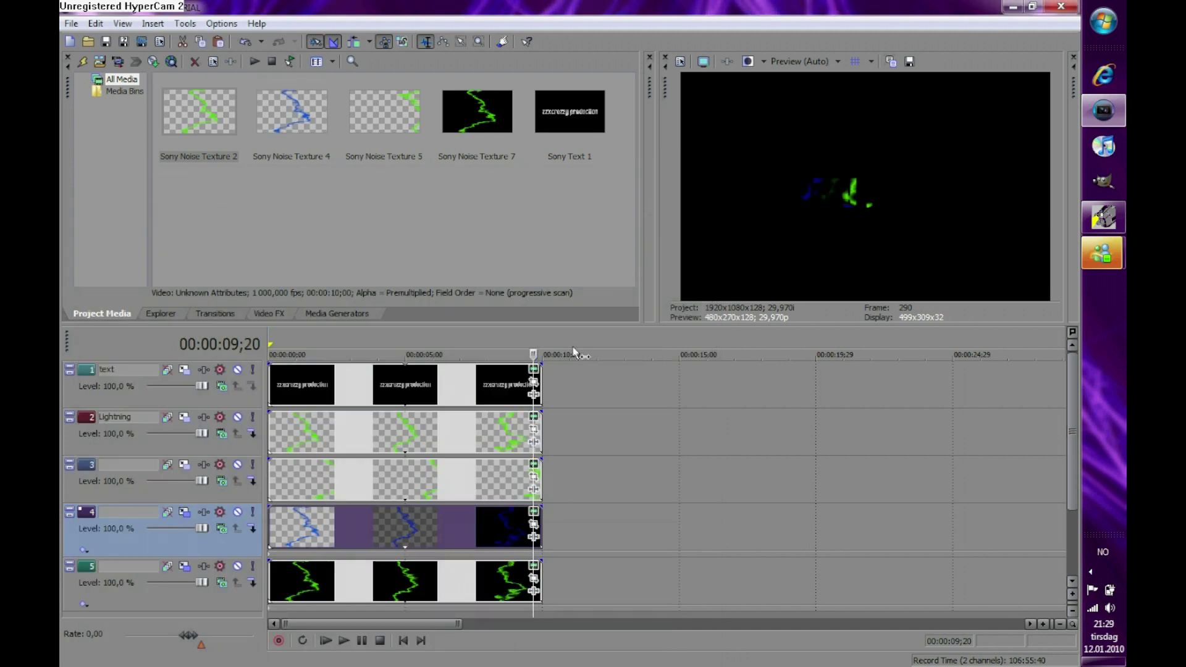
# Make Color B fully transparent at the start and end keyframes of the track 5 lightning's noise texture
pyautogui.rightClick(437, 574)
pyautogui.click(520, 272)
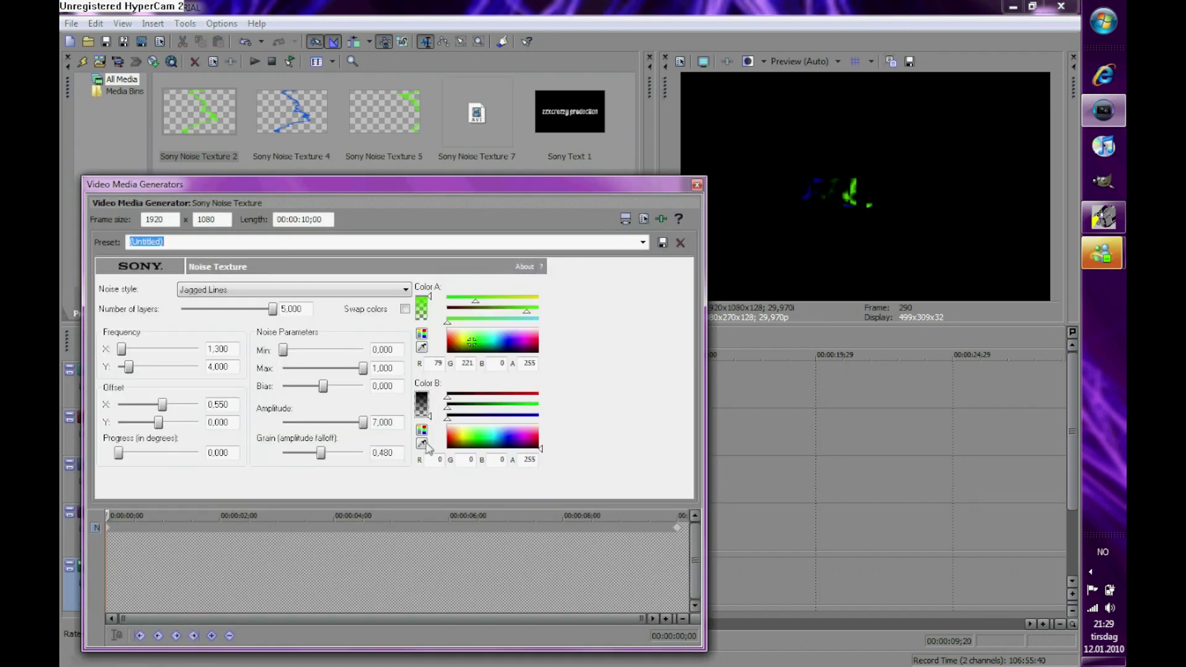
pyautogui.moveTo(213, 516); pyautogui.dragTo(709, 493)
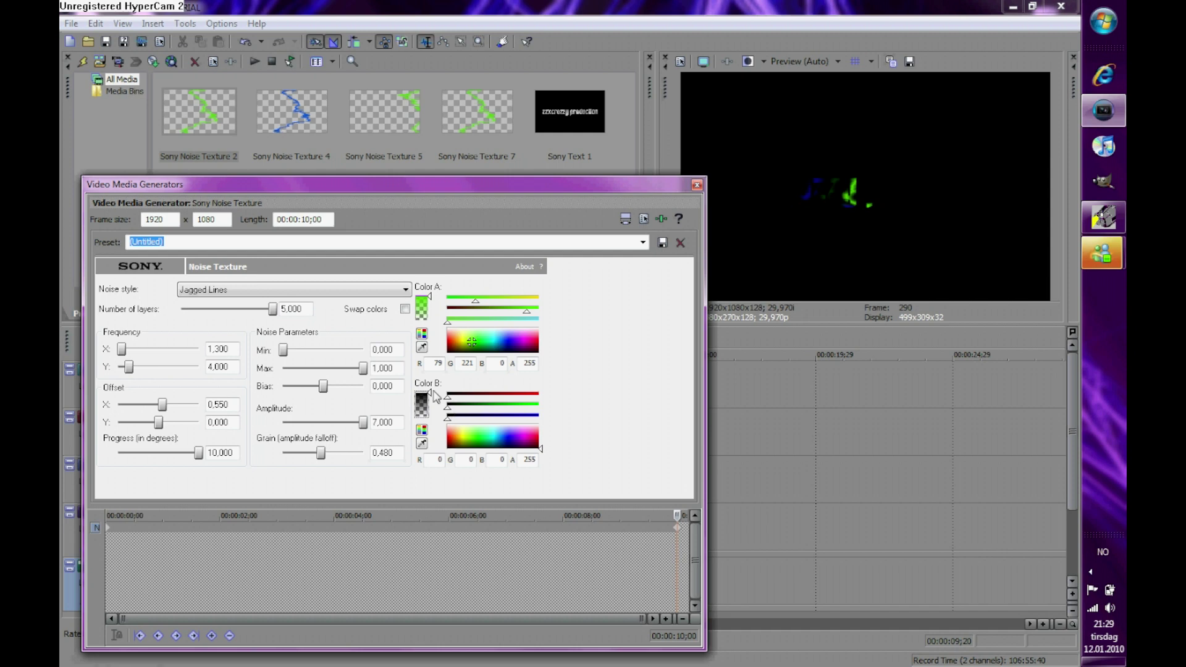
pyautogui.click(697, 185)
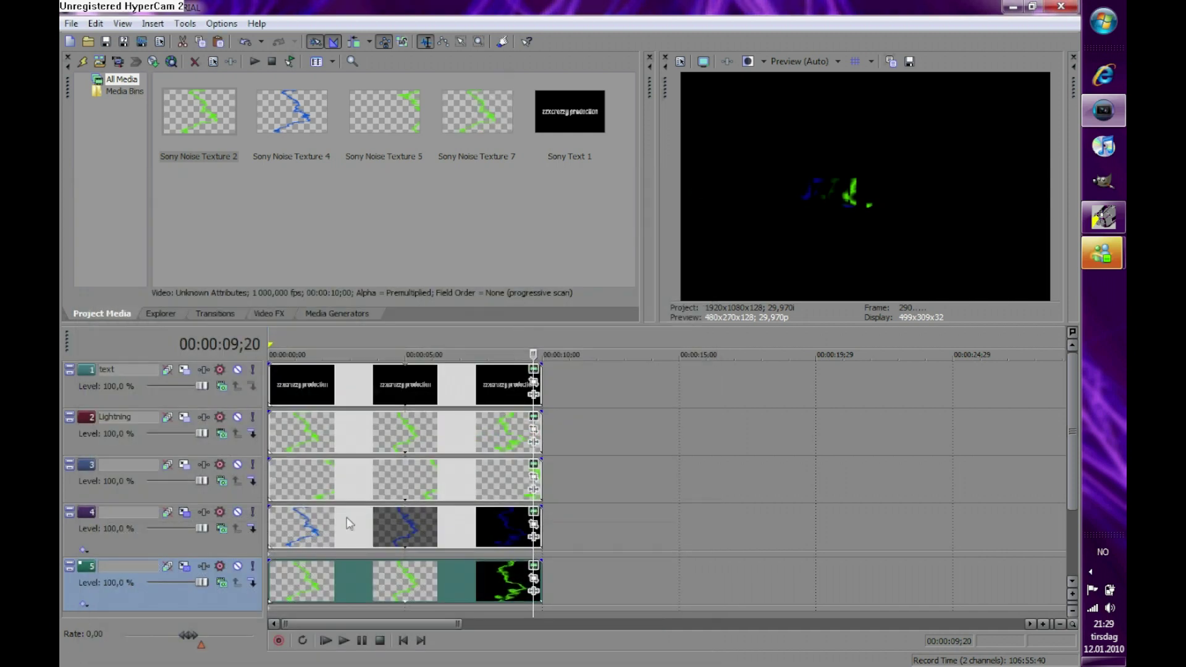
# Play the timeline from the start to preview the transparent lightning layers inside the text
pyautogui.click(326, 641)
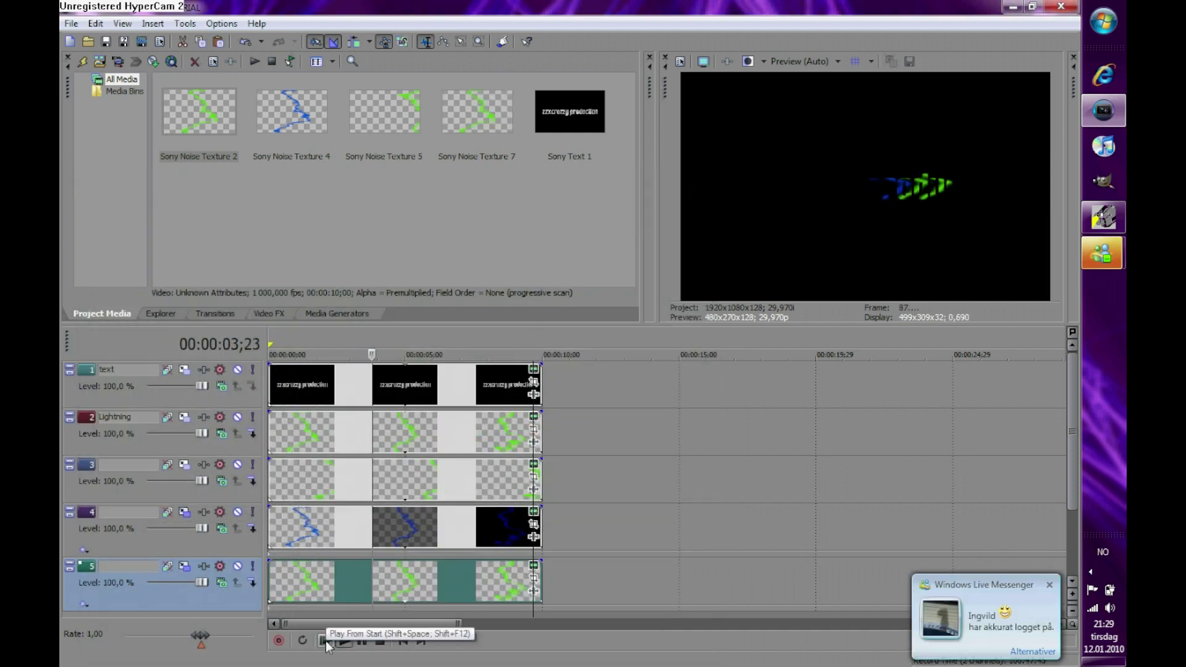
pyautogui.click(1057, 582)
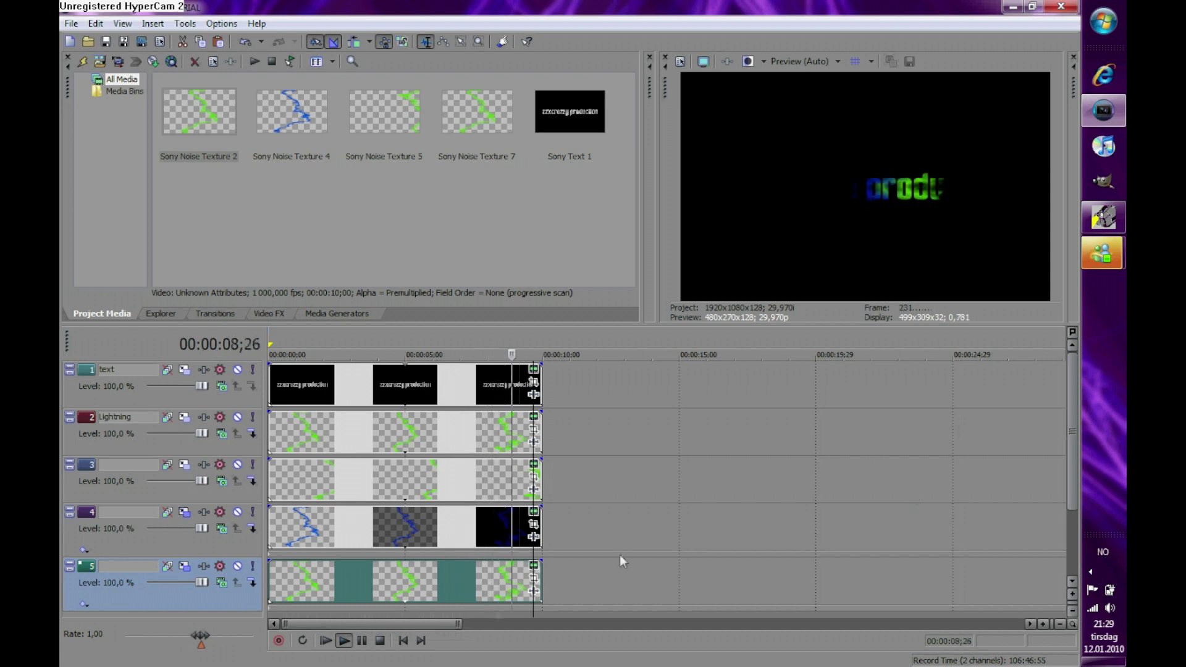
pyautogui.click(369, 641)
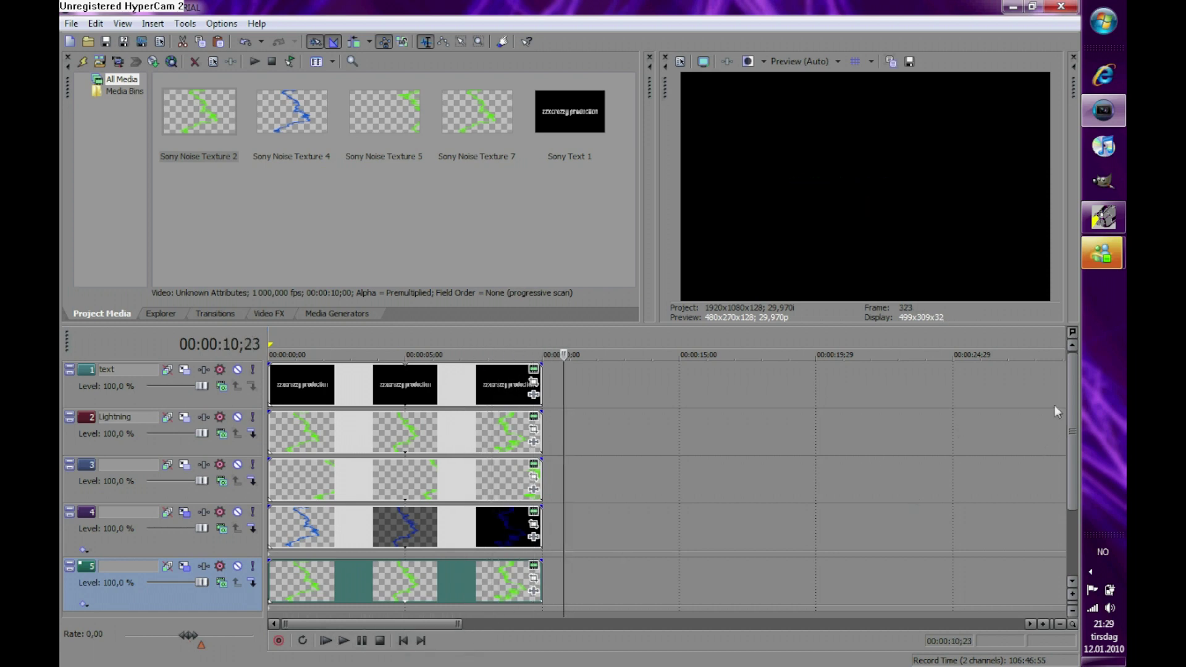
# Make Color B fully transparent at the end keyframe of the track 4 blue lightning's noise texture
pyautogui.scroll(-1, 1069, 405)
pyautogui.rightClick(501, 469)
pyautogui.click(580, 173)
pyautogui.moveTo(111, 515); pyautogui.dragTo(679, 516)
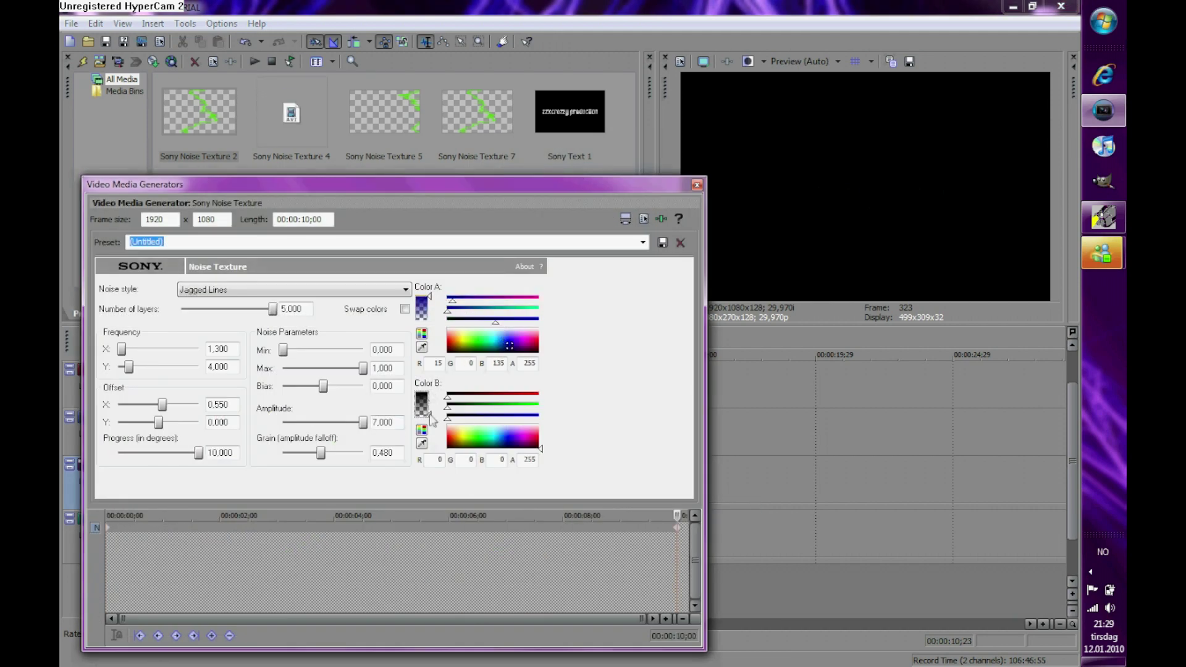
pyautogui.click(698, 187)
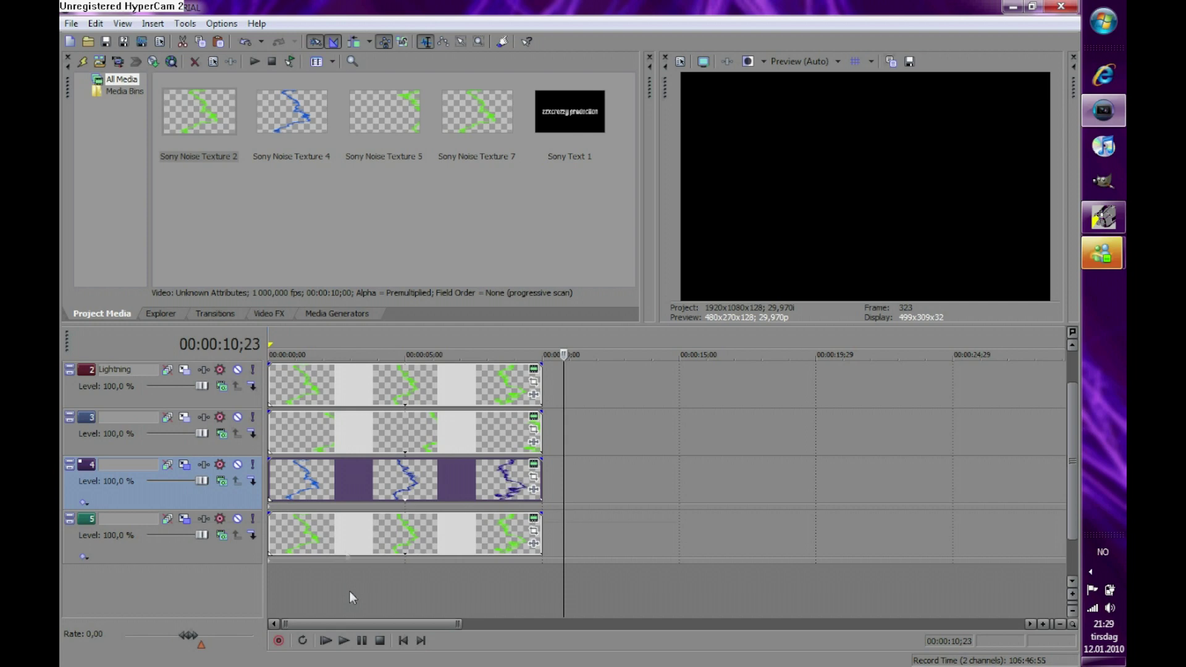
# Duplicate the track 4 blue lightning clip further along the same track as a new copy of the source media
pyautogui.rightClick(396, 489)
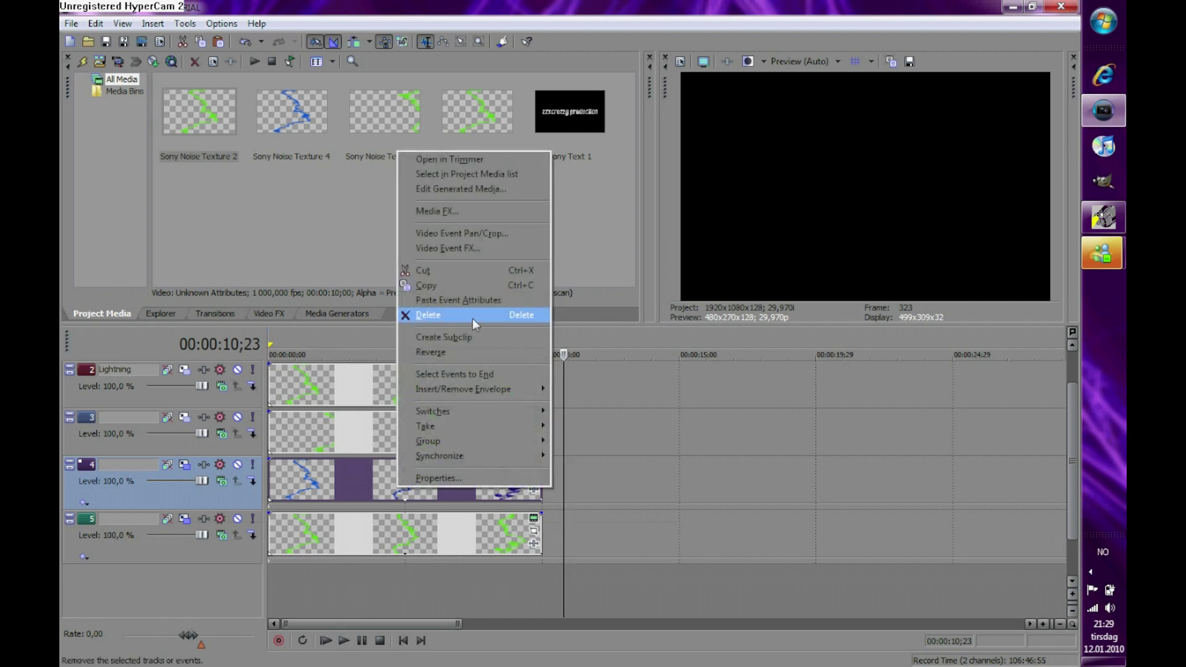
pyautogui.click(454, 286)
pyautogui.rightClick(617, 477)
pyautogui.click(662, 487)
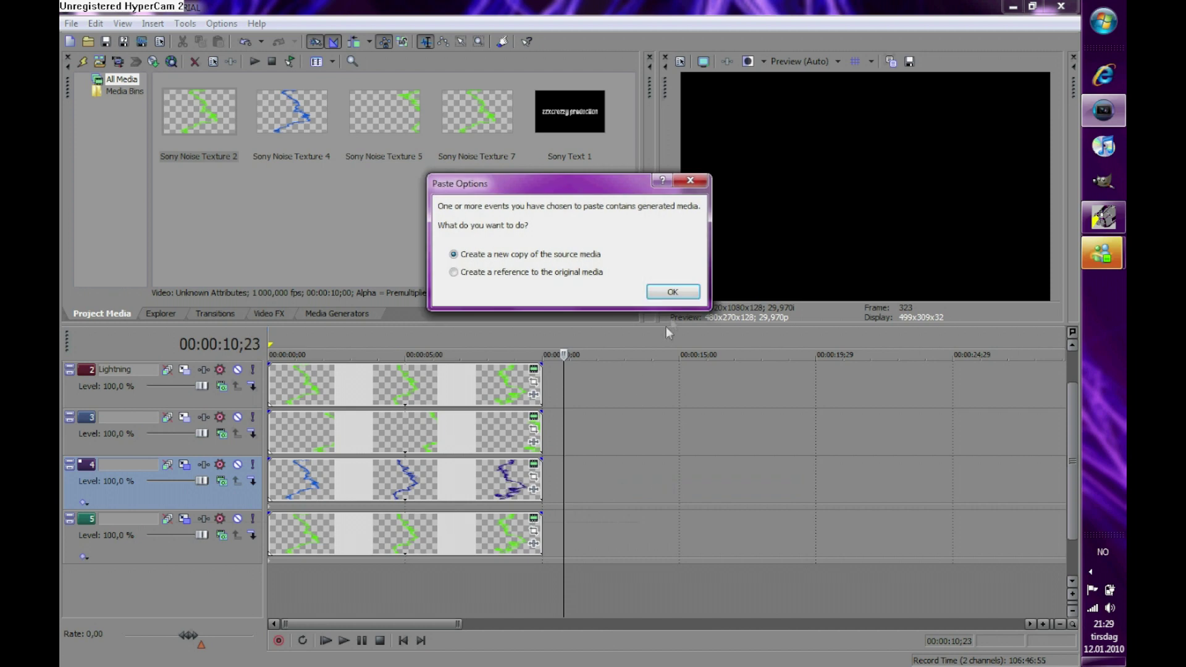
pyautogui.click(674, 293)
# Duplicate the track 5 green lightning clip further along its track as a new copy of the source media
pyautogui.rightClick(491, 532)
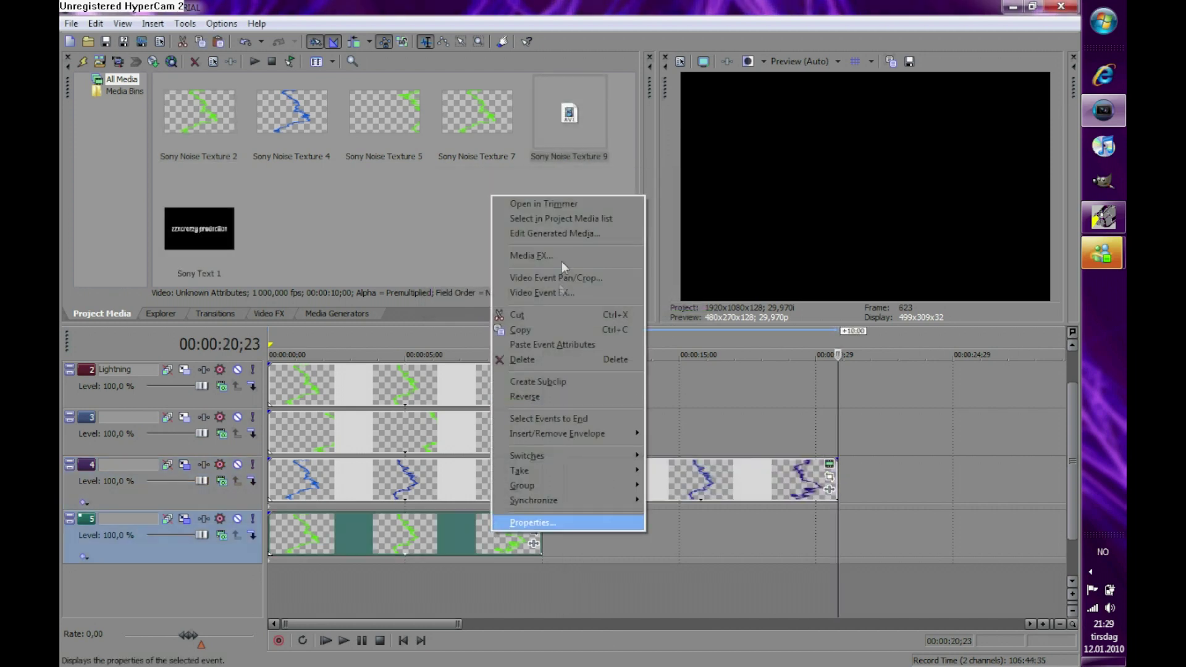
pyautogui.click(539, 330)
pyautogui.rightClick(617, 528)
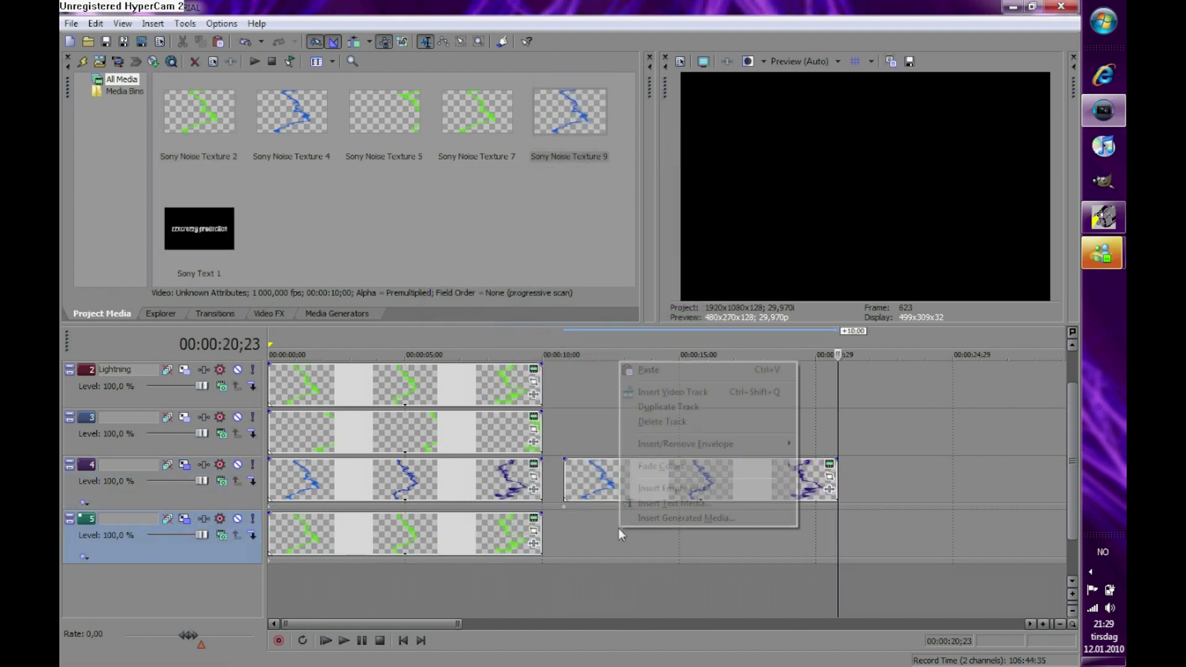
pyautogui.click(669, 377)
pyautogui.click(679, 291)
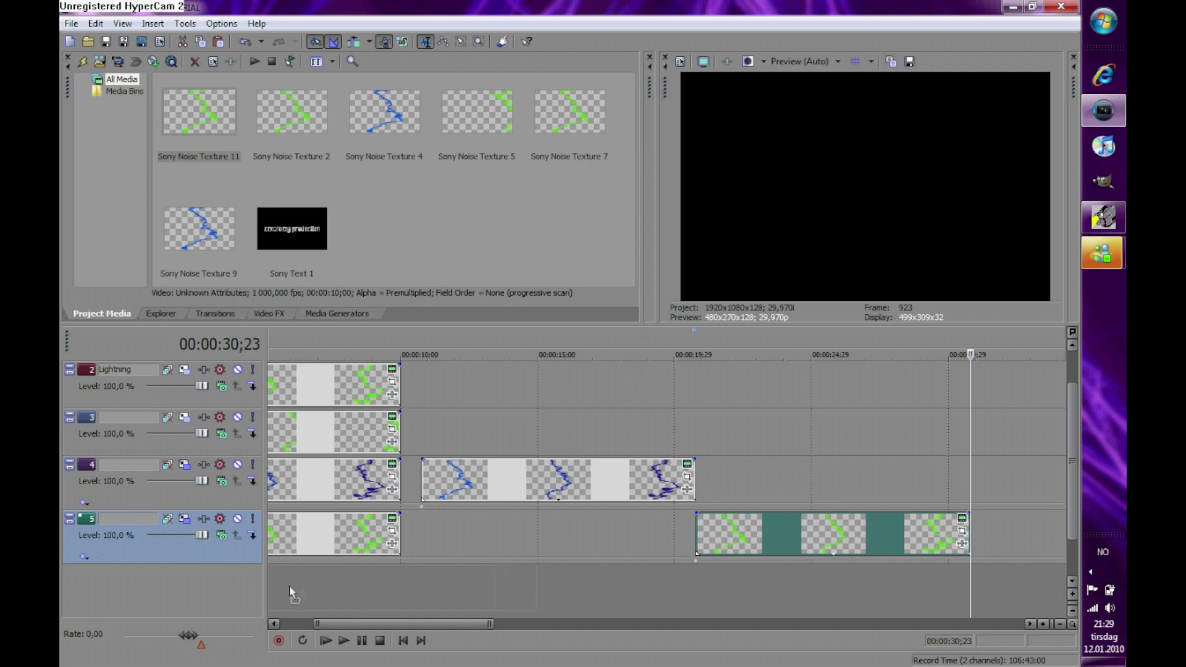
# Move the green and blue lightning copies onto new tracks 6 and 7, aligned to the start of the timeline
pyautogui.moveTo(391, 624); pyautogui.dragTo(346, 624)
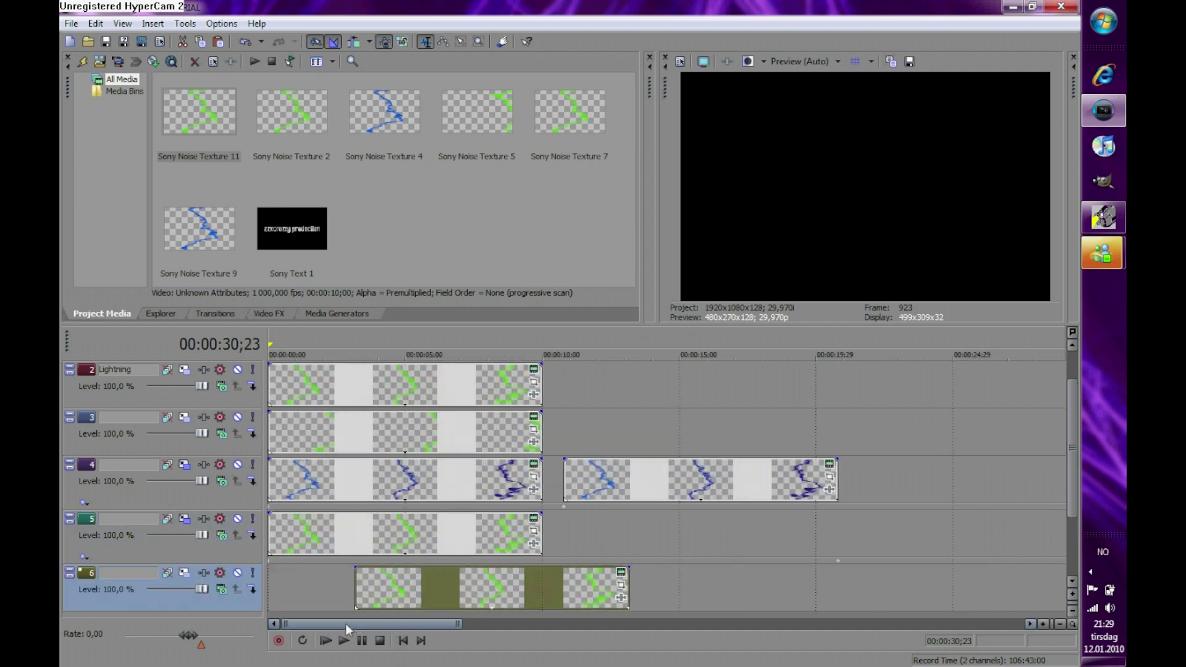
pyautogui.click(628, 494)
pyautogui.scroll(-1, 628, 494)
pyautogui.scroll(-1, 552, 589)
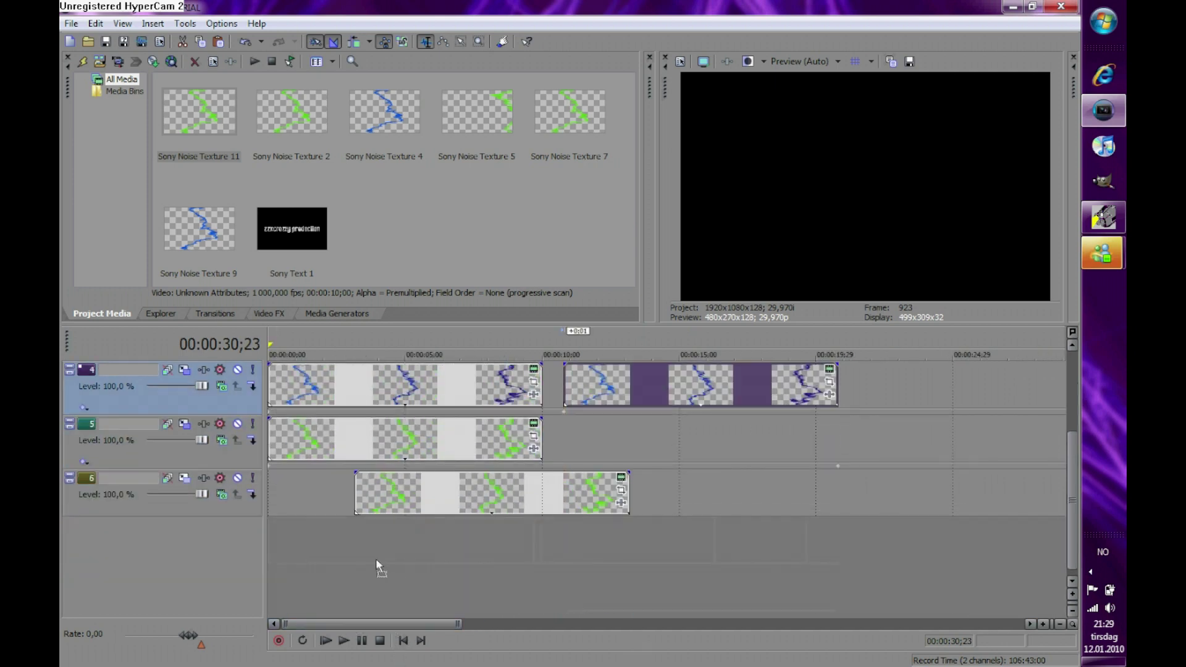
pyautogui.moveTo(679, 384); pyautogui.dragTo(384, 541)
pyautogui.moveTo(419, 504); pyautogui.dragTo(332, 504)
# Check the track 6 lightning's noise texture and shift track 6 with Track Motion to about X -95.81, Y 5.81
pyautogui.rightClick(366, 499)
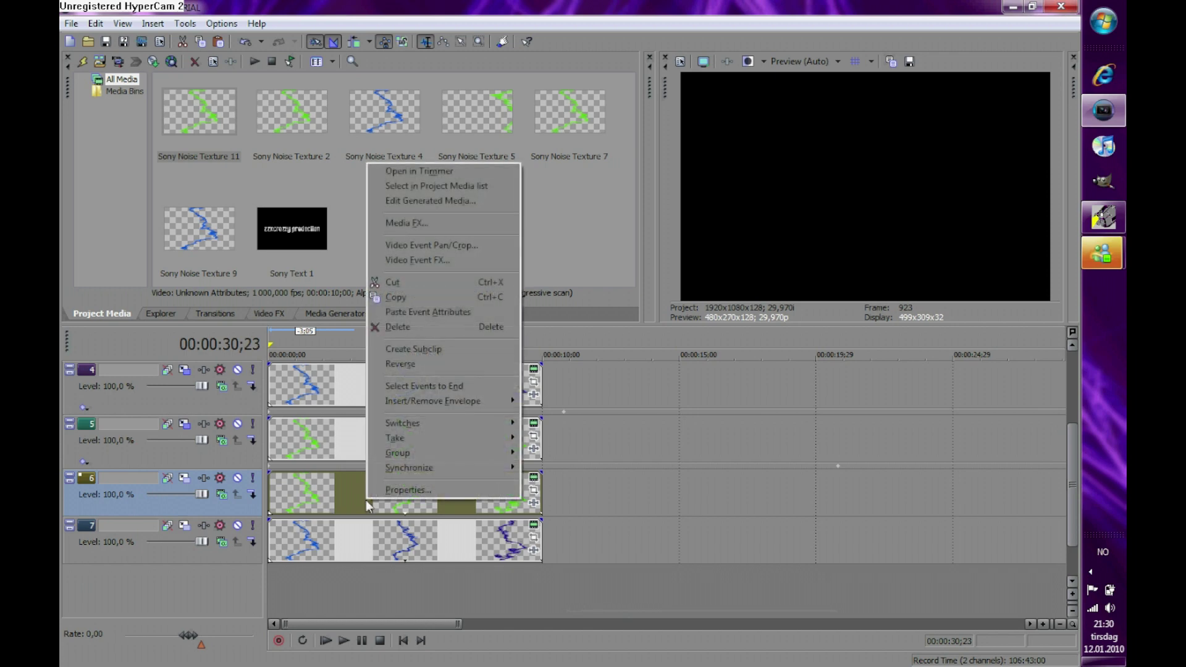
pyautogui.click(450, 201)
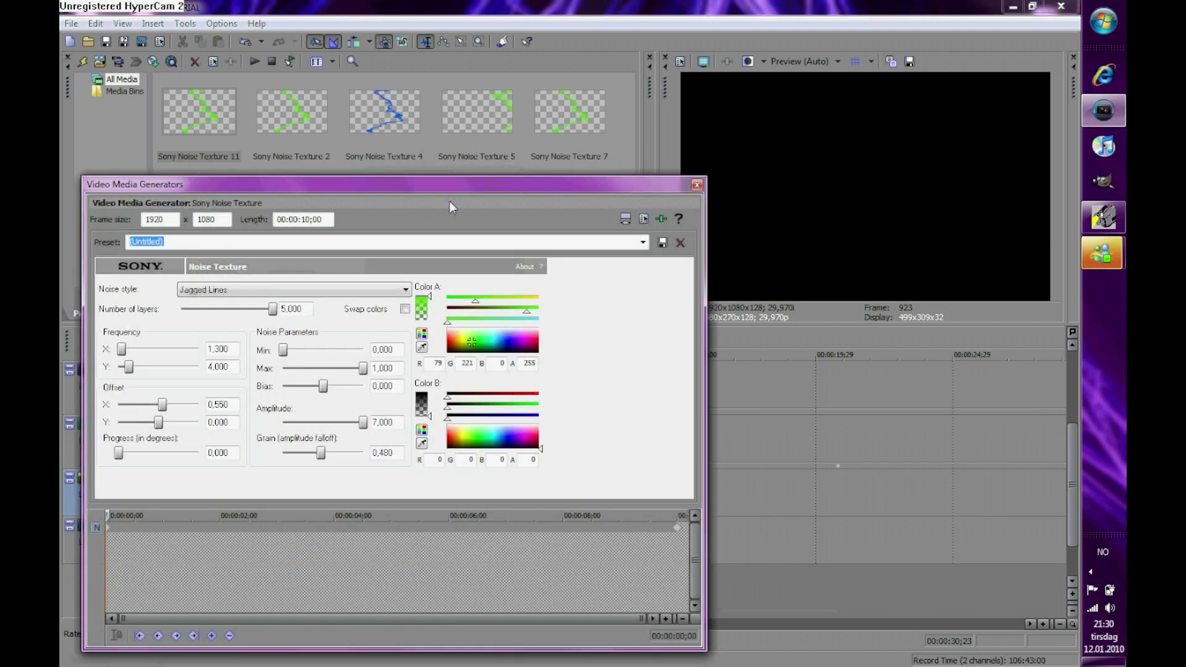
pyautogui.click(697, 185)
pyautogui.click(209, 478)
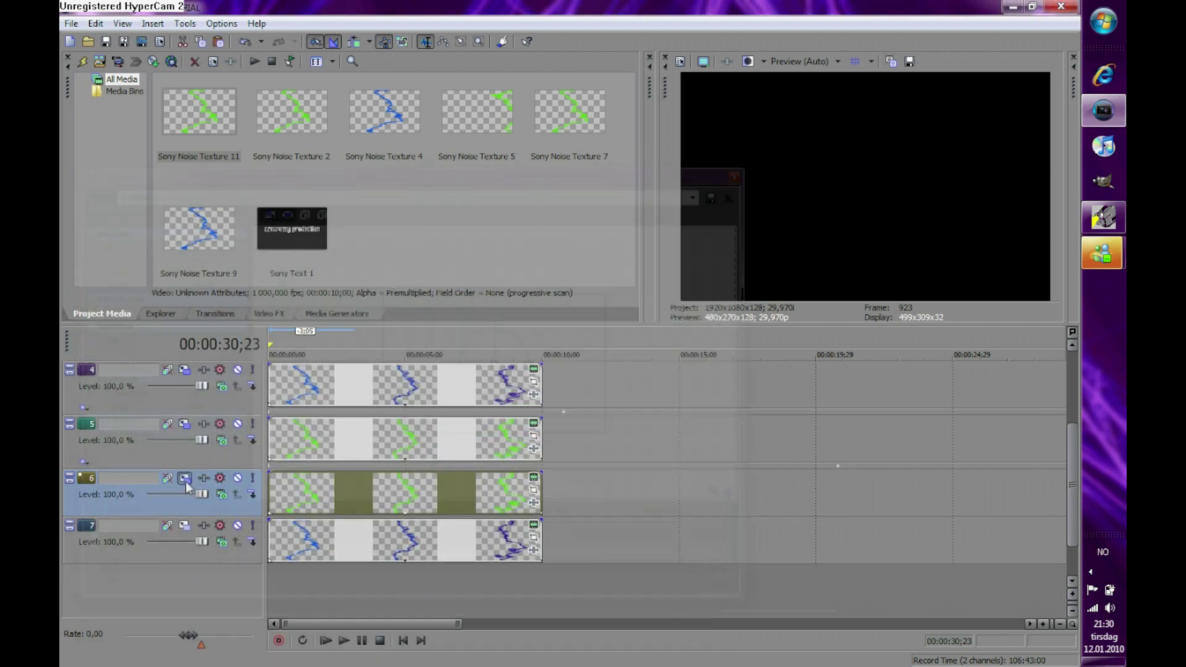
pyautogui.moveTo(562, 366); pyautogui.dragTo(547, 358)
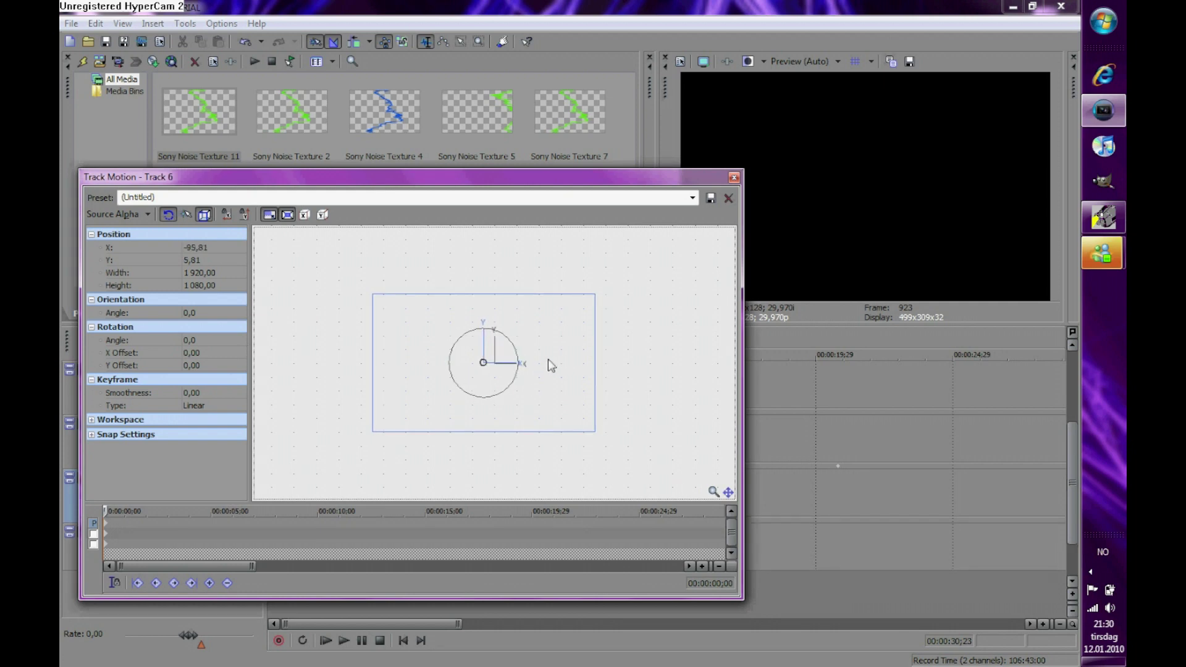
pyautogui.click(734, 179)
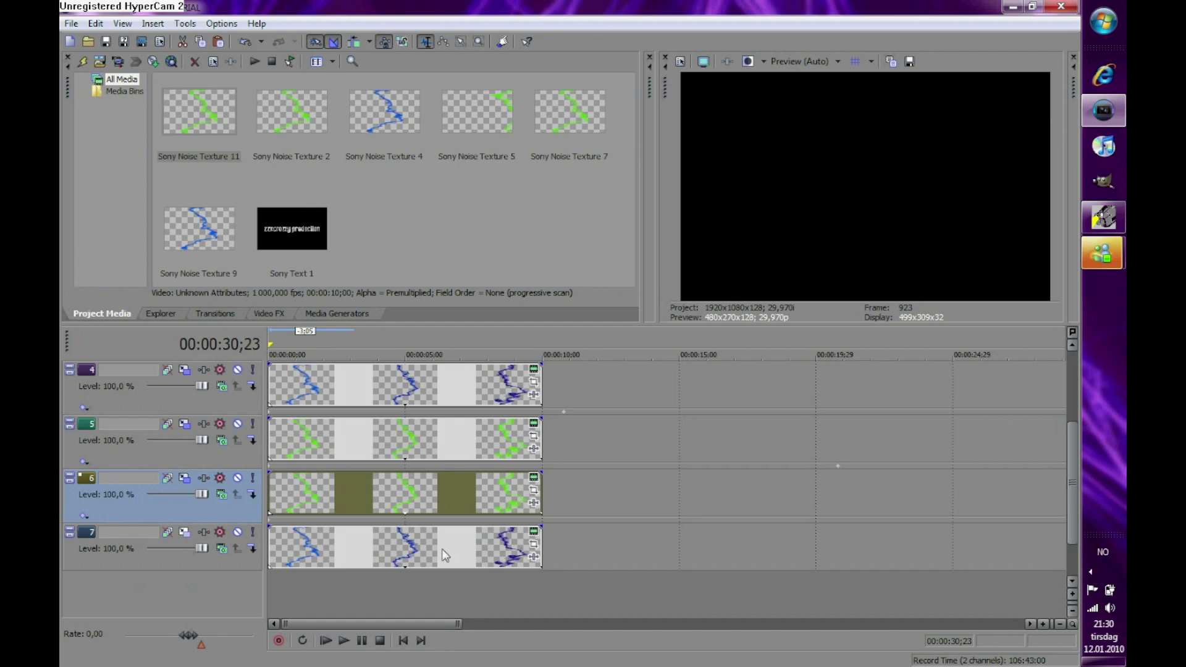
# Reposition track 7 with Track Motion and play the timeline from the start to preview the added lightning
pyautogui.click(191, 533)
pyautogui.moveTo(524, 406); pyautogui.dragTo(515, 406)
pyautogui.click(734, 178)
pyautogui.click(326, 641)
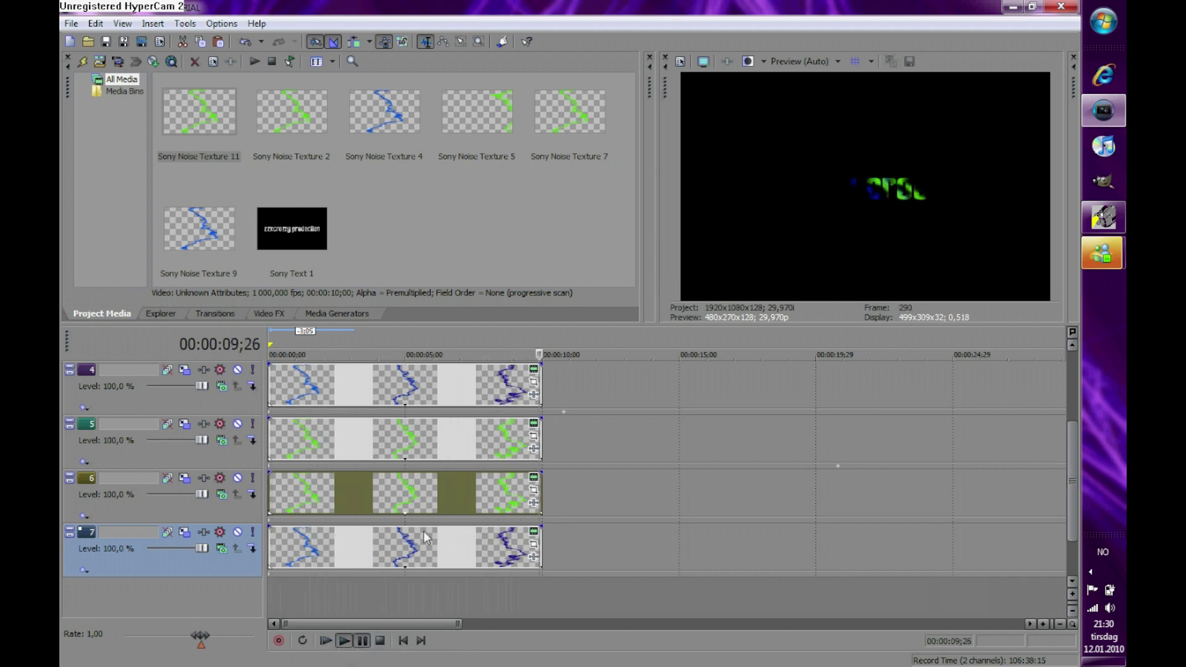
# Duplicate the track 6 green lightning clip directly after itself on track 6 as a new copy of the source media
pyautogui.rightClick(443, 496)
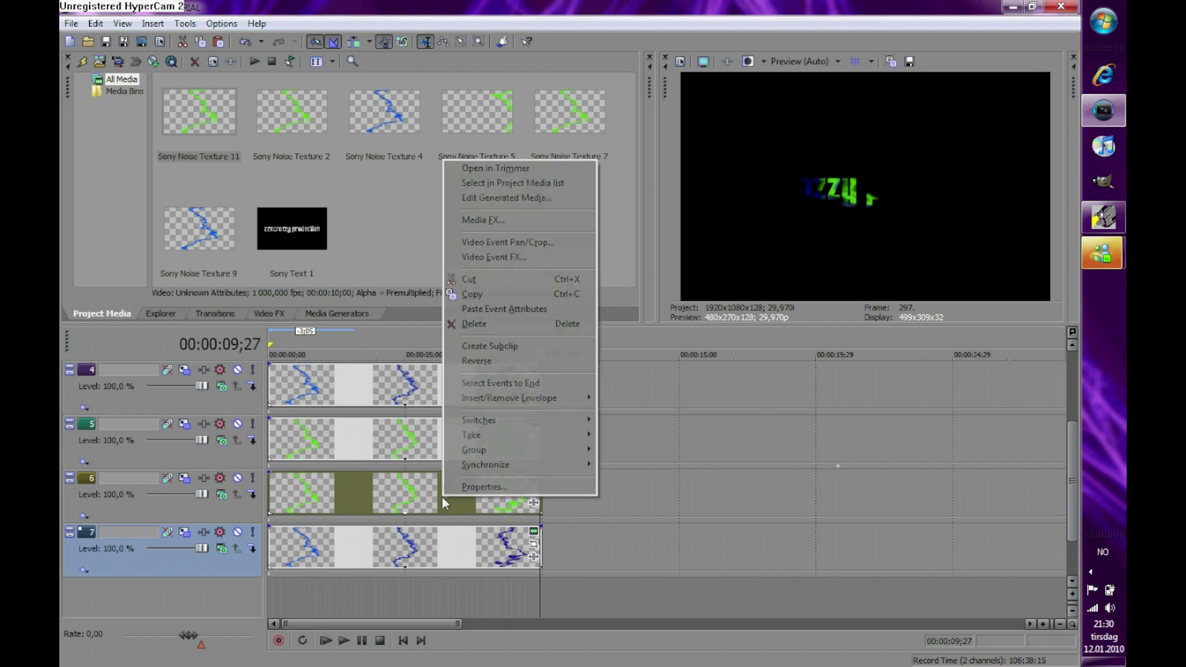
pyautogui.click(523, 299)
pyautogui.rightClick(588, 484)
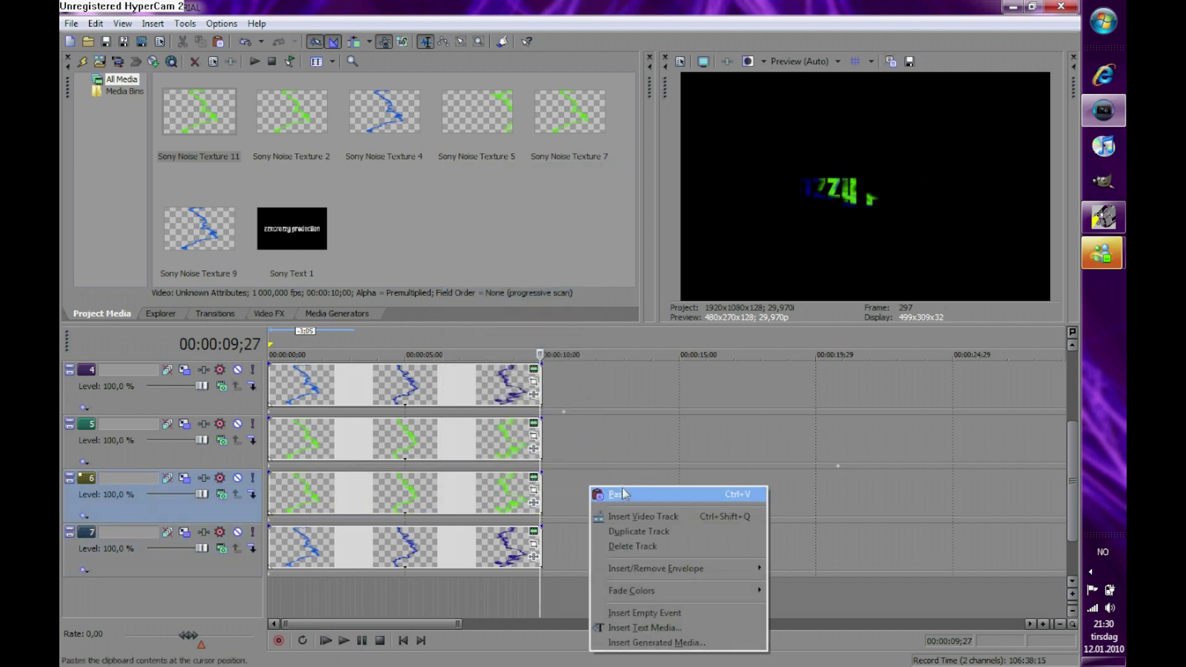
pyautogui.click(618, 493)
pyautogui.click(680, 293)
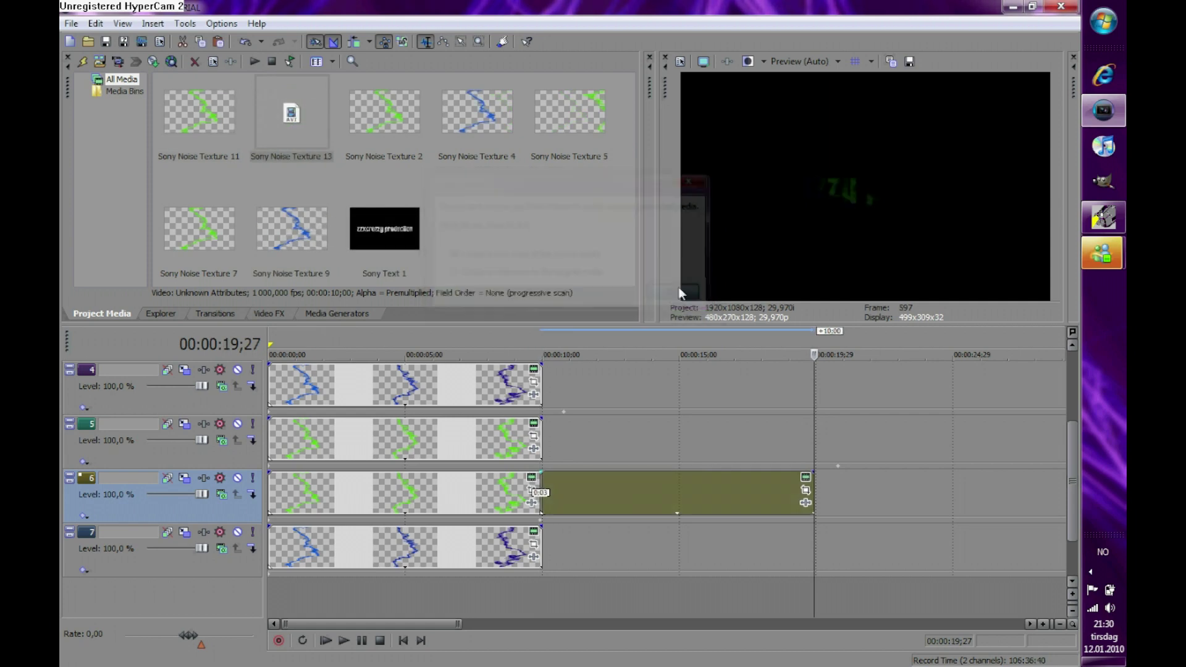
# Paste another copy of the track 6 green lightning clip onto track 5 as new source media
pyautogui.rightClick(476, 490)
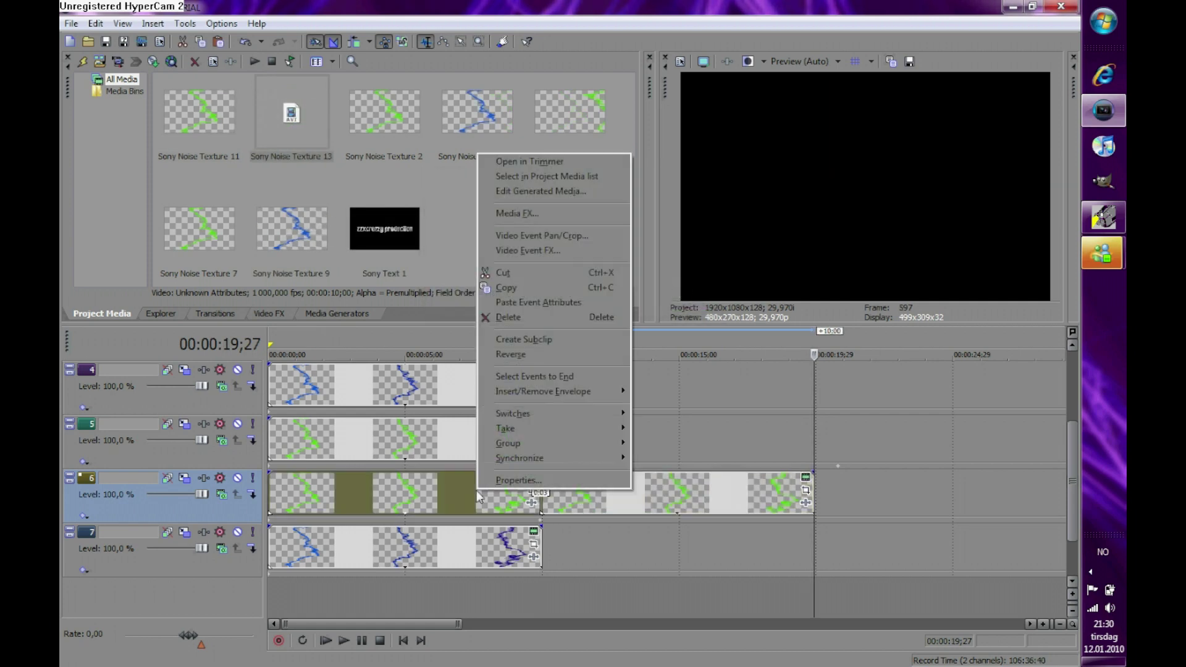
pyautogui.rightClick(655, 428)
pyautogui.click(683, 439)
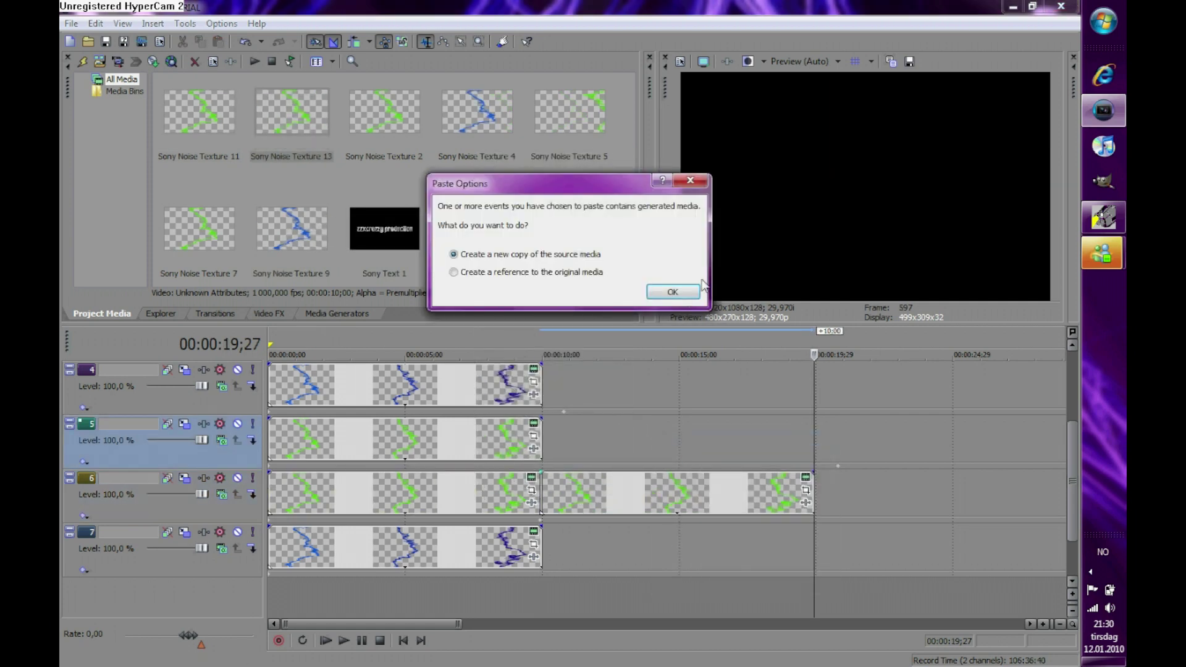
pyautogui.click(687, 293)
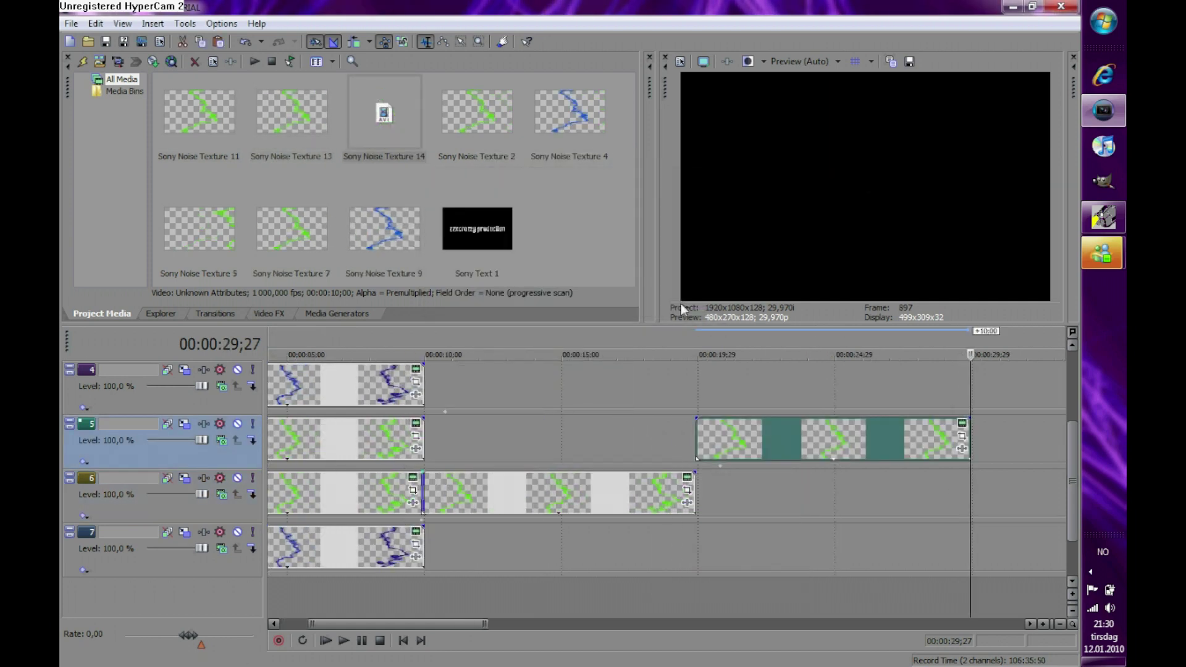
# Move the two copied green lightning clips onto new tracks 8 and 9, aligned with the start of the timeline
pyautogui.click(644, 493)
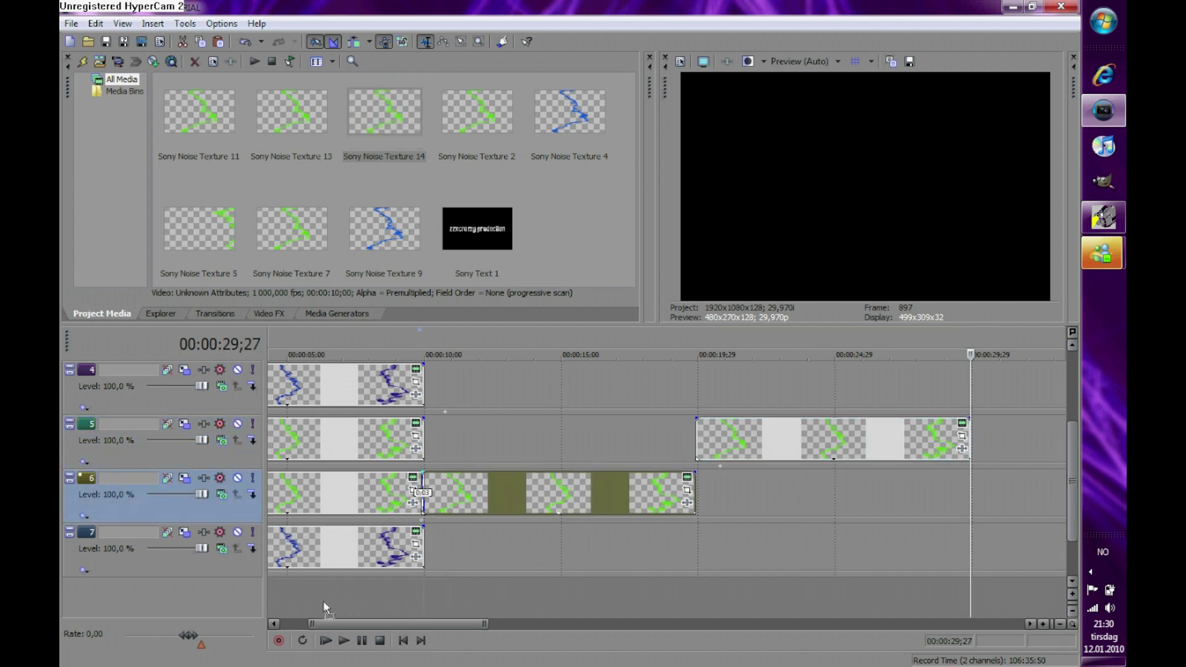
pyautogui.press('Delete')
pyautogui.scroll(-1, 315, 602)
pyautogui.click(785, 398)
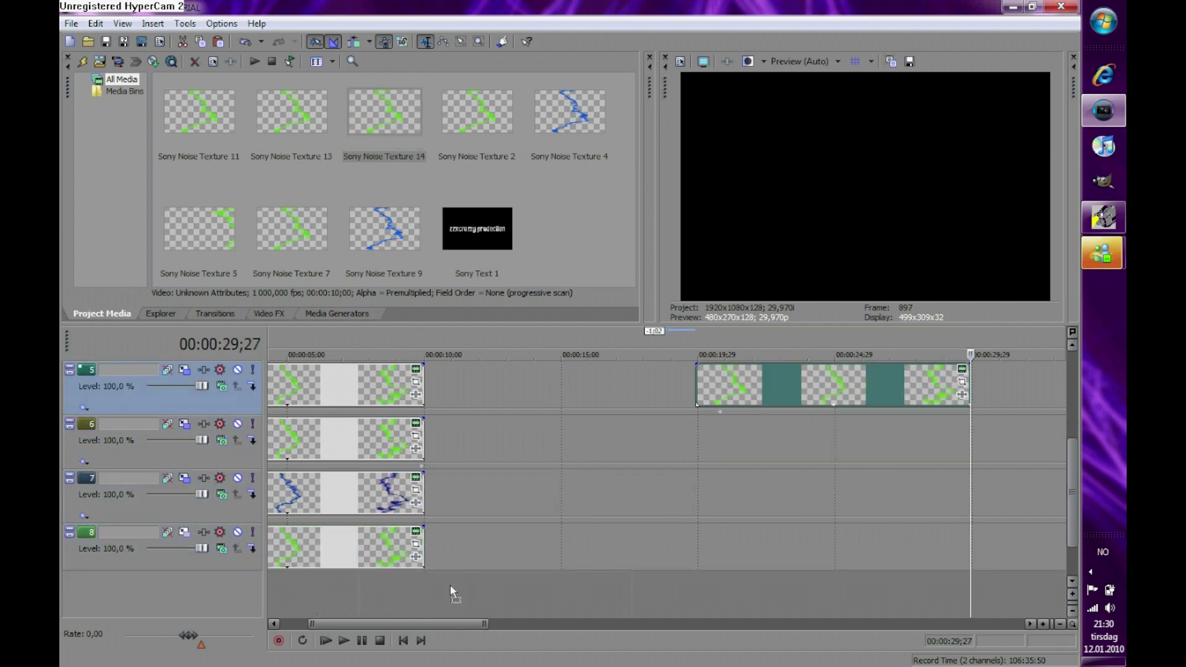
pyautogui.hscroll(-2, 297, 608)
pyautogui.scroll(-1, 296, 608)
pyautogui.click(432, 555)
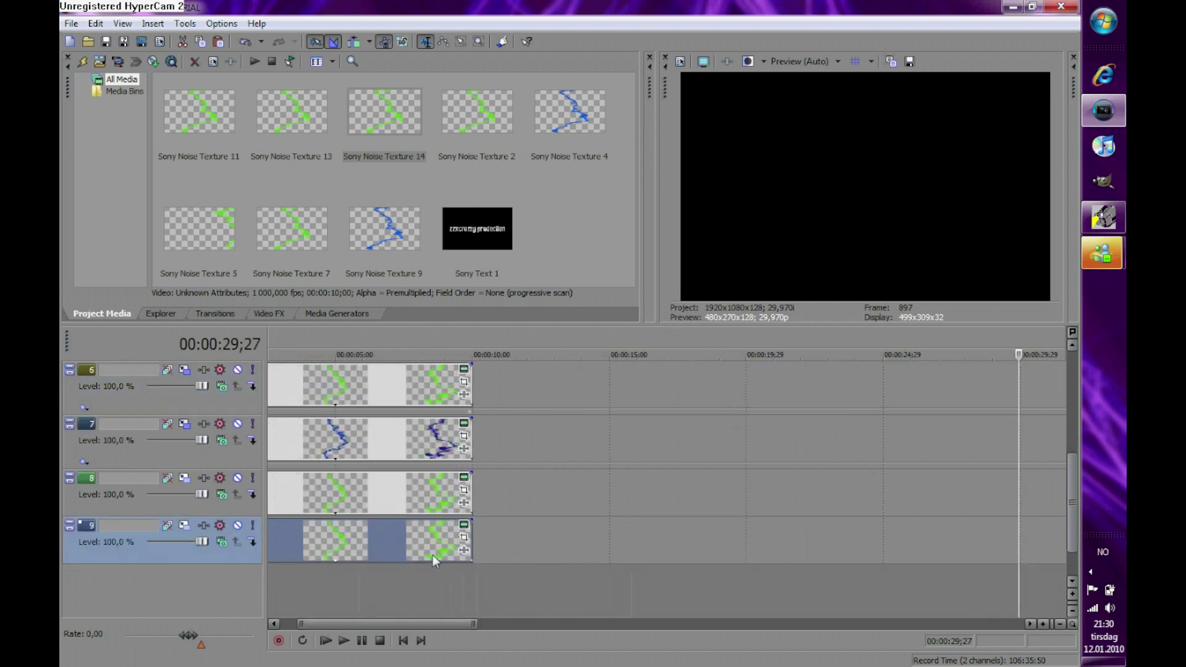
# Set the compositing mode of track 8 to 3D Source Alpha
pyautogui.rightClick(411, 497)
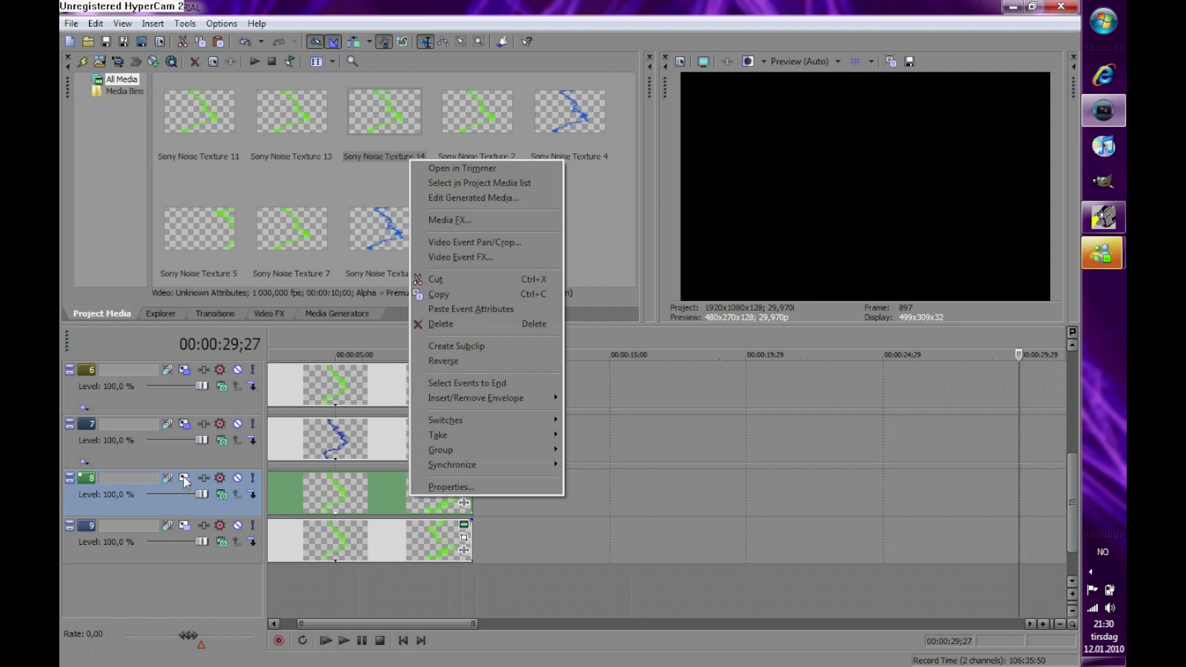
pyautogui.click(222, 498)
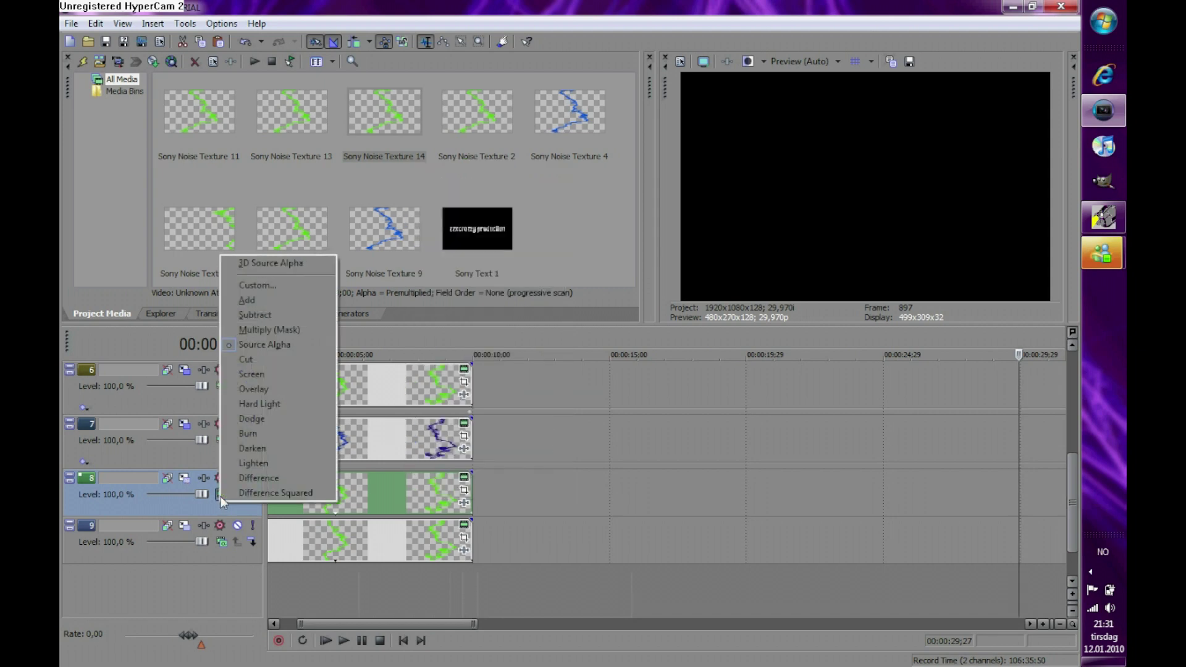
pyautogui.click(270, 263)
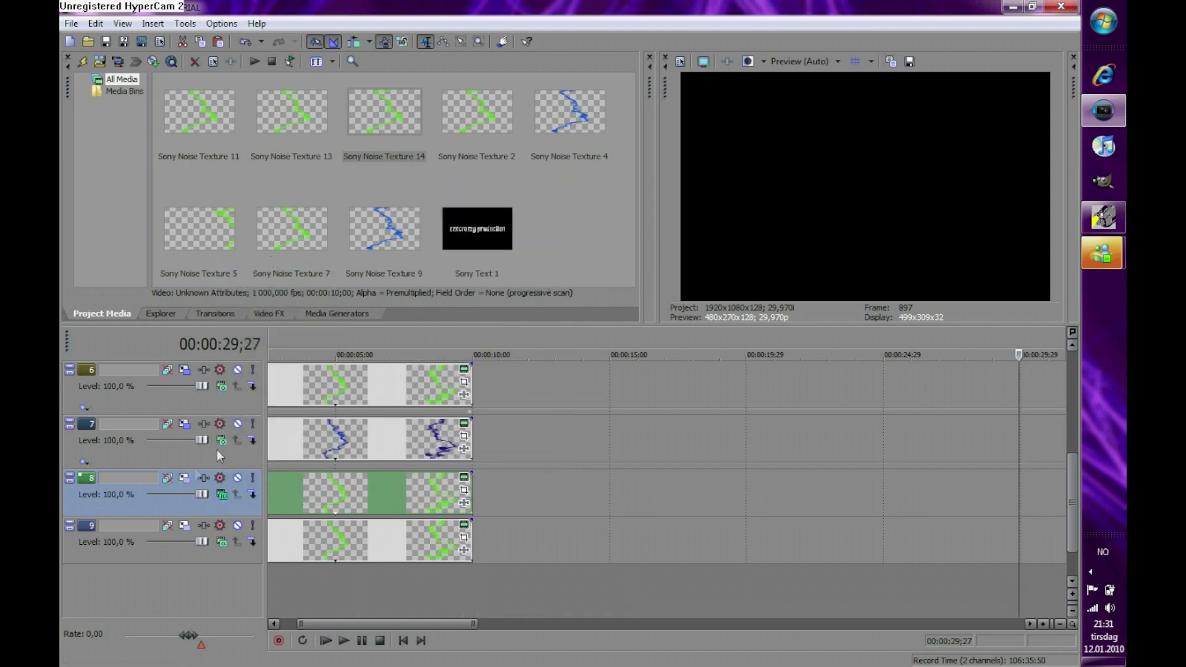
# Solo track 8 at about 00:00:06;25 and rotate its lightning in 3D space with Track Motion
pyautogui.click(185, 478)
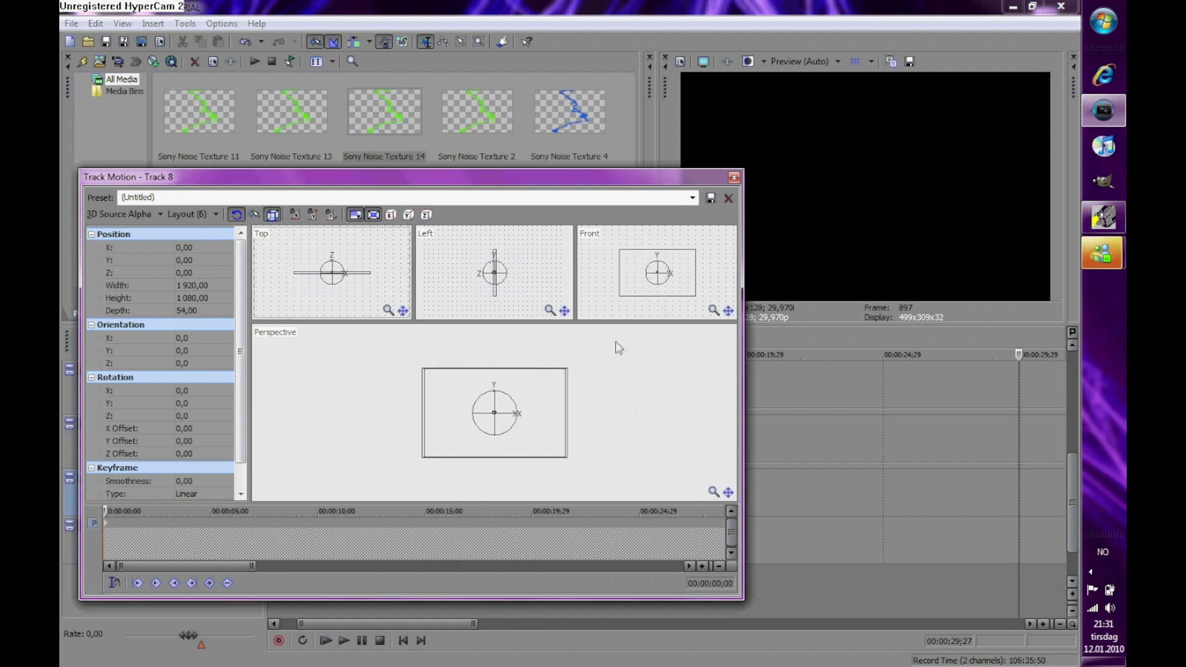
pyautogui.moveTo(603, 180); pyautogui.dragTo(602, 590)
pyautogui.click(384, 343)
pyautogui.moveTo(418, 587); pyautogui.dragTo(488, 634)
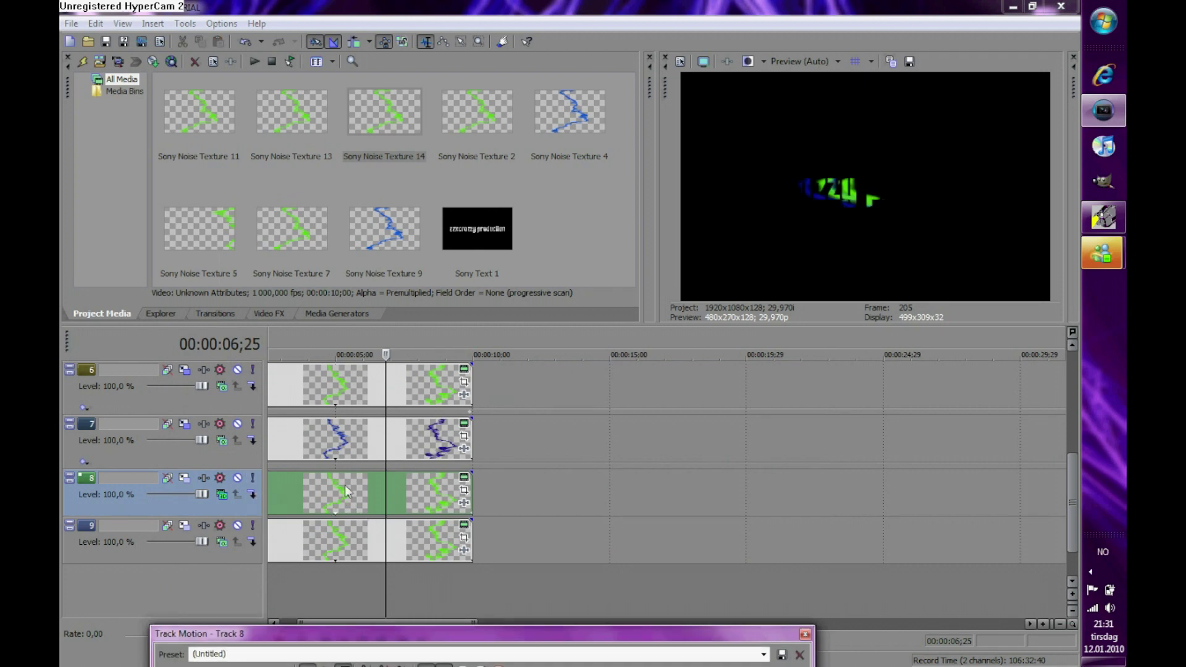
pyautogui.click(253, 478)
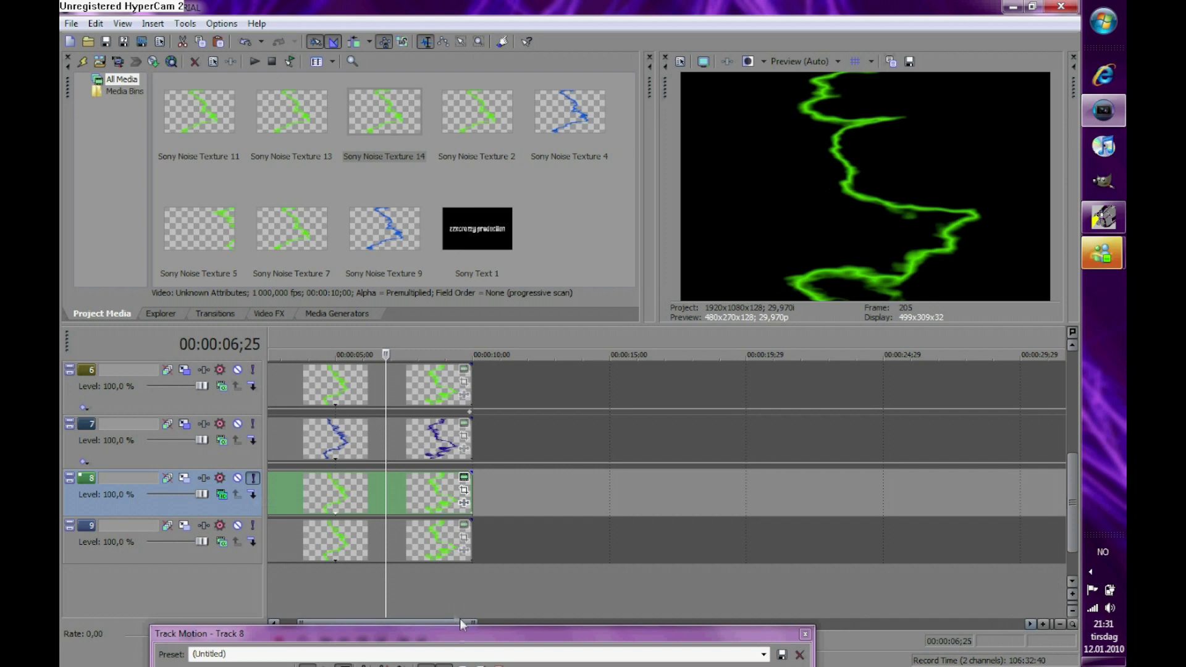
pyautogui.moveTo(451, 632); pyautogui.dragTo(449, 237)
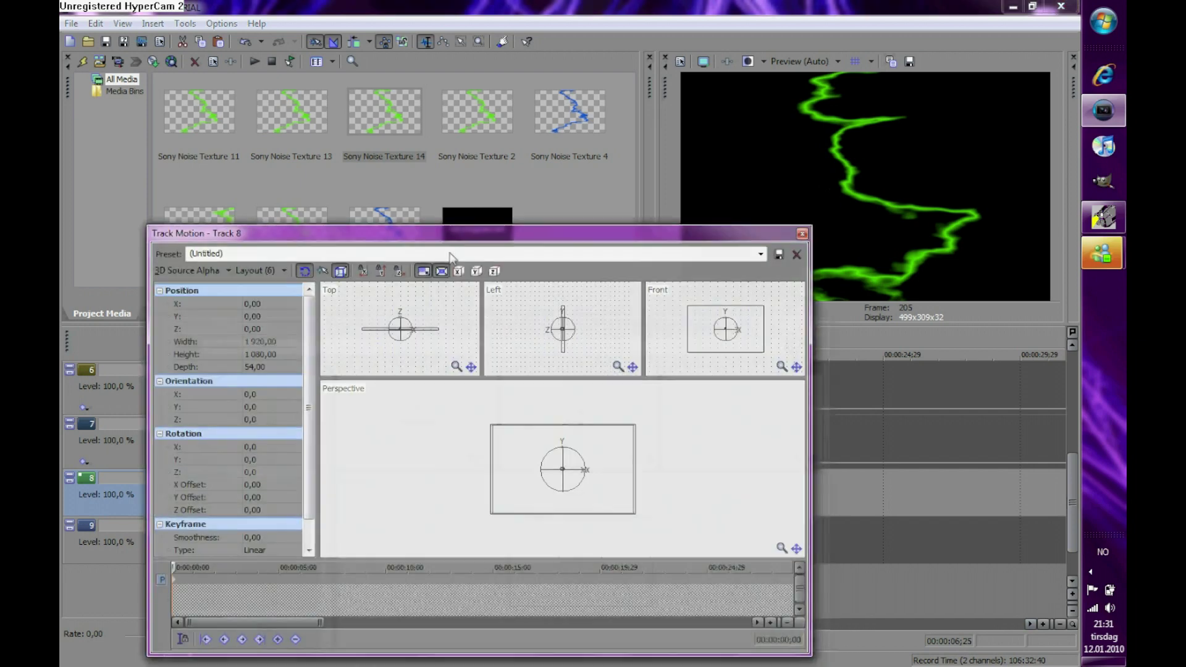
pyautogui.moveTo(436, 334); pyautogui.dragTo(438, 323)
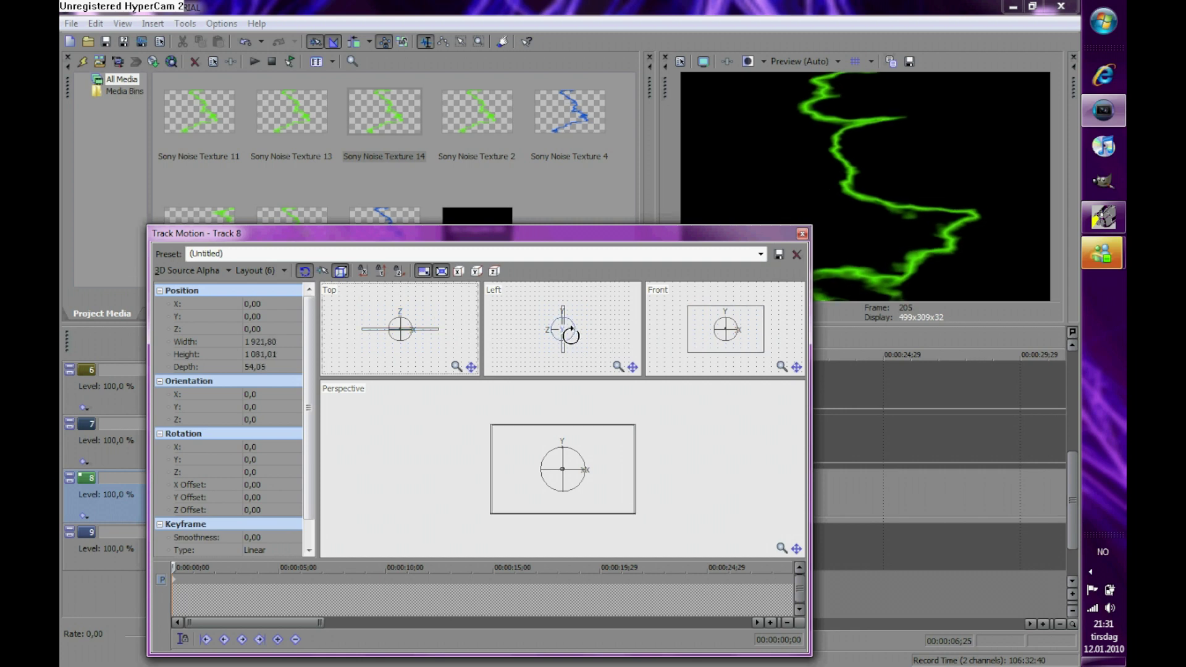
pyautogui.moveTo(564, 337); pyautogui.dragTo(596, 318)
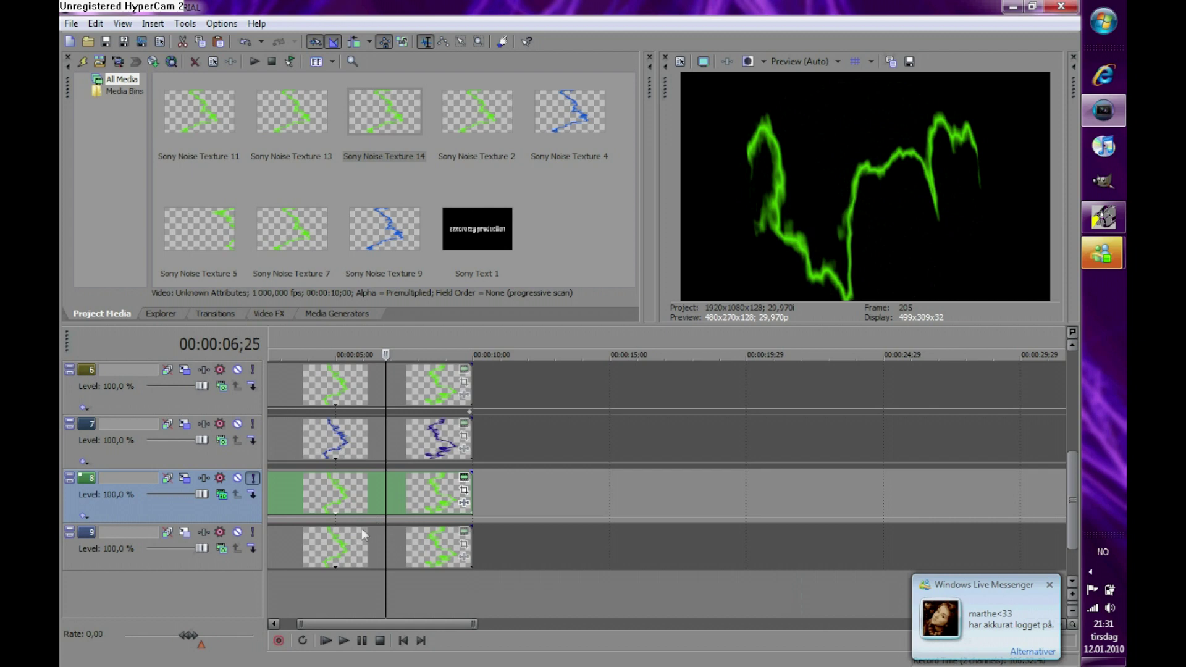
# Set the compositing mode of track 9 to 3D Source Alpha and open its Track Motion settings
pyautogui.click(340, 550)
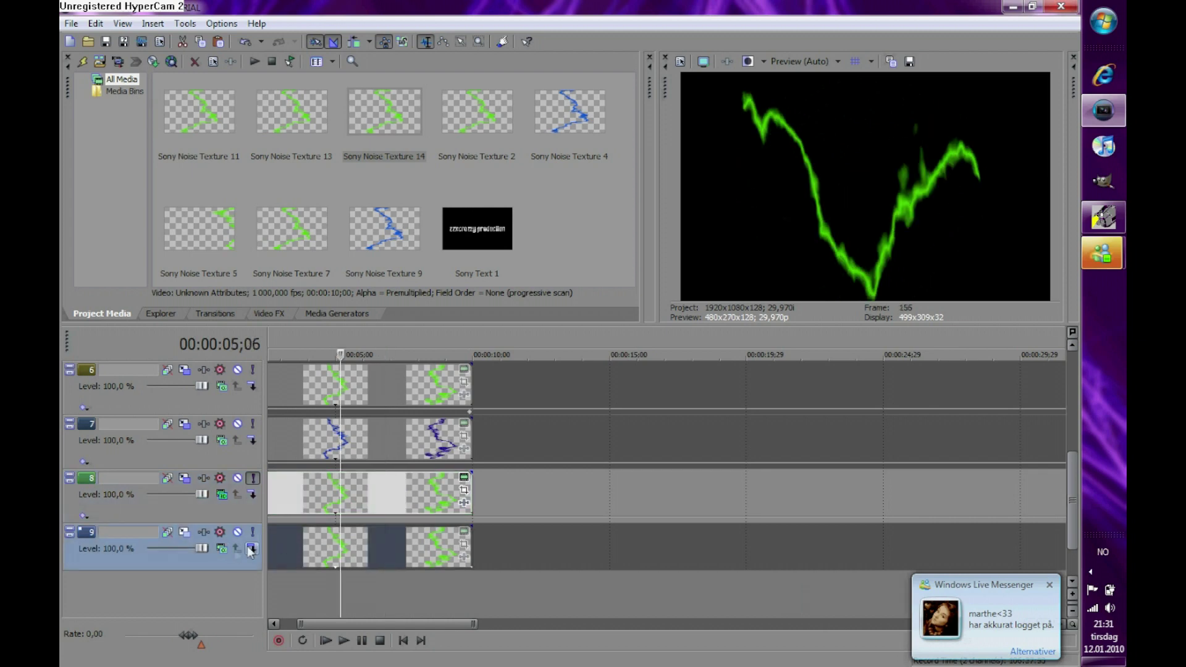
pyautogui.rightClick(220, 551)
pyautogui.click(284, 318)
pyautogui.click(168, 531)
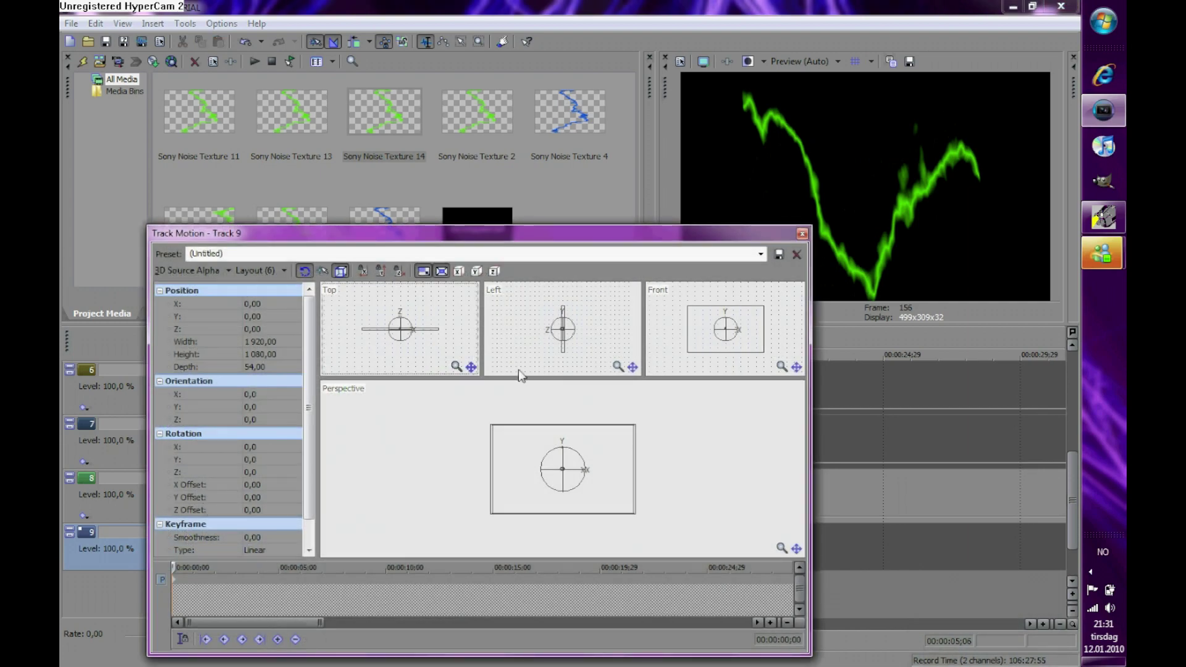
pyautogui.click(572, 334)
pyautogui.moveTo(771, 236); pyautogui.dragTo(1005, 180)
pyautogui.click(1046, 170)
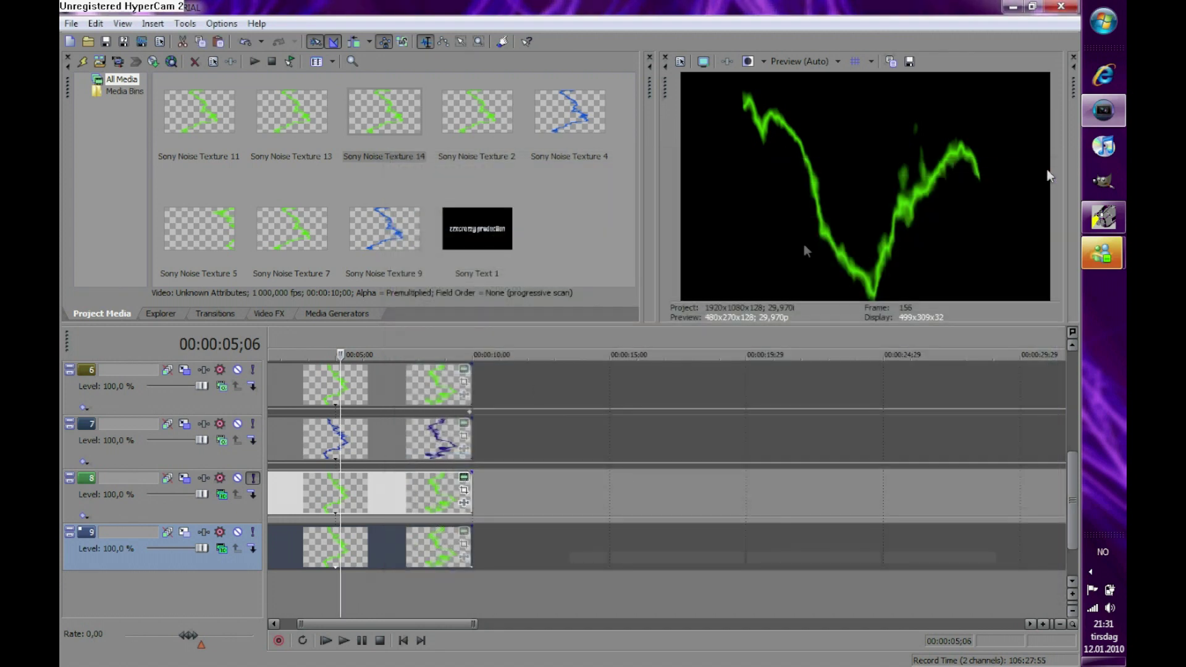
# Solo only track 9 and rotate its lightning with Track Motion to an orientation of about X -71.0, Y -33.3, Z 10.7
pyautogui.click(253, 532)
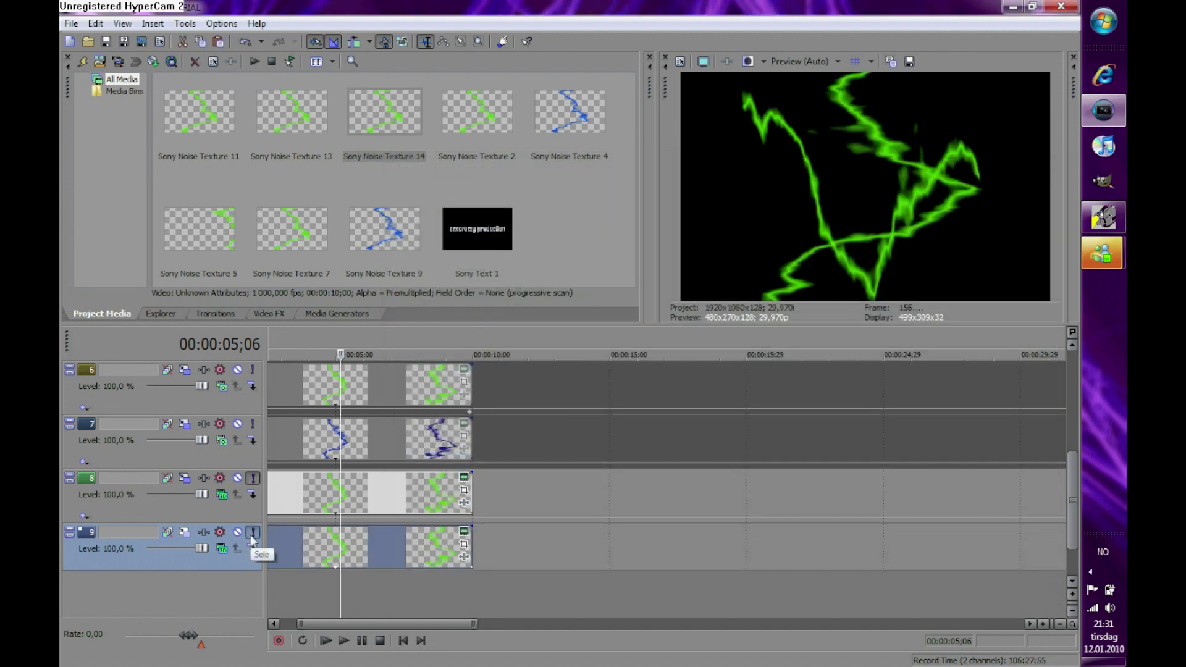
pyautogui.click(253, 480)
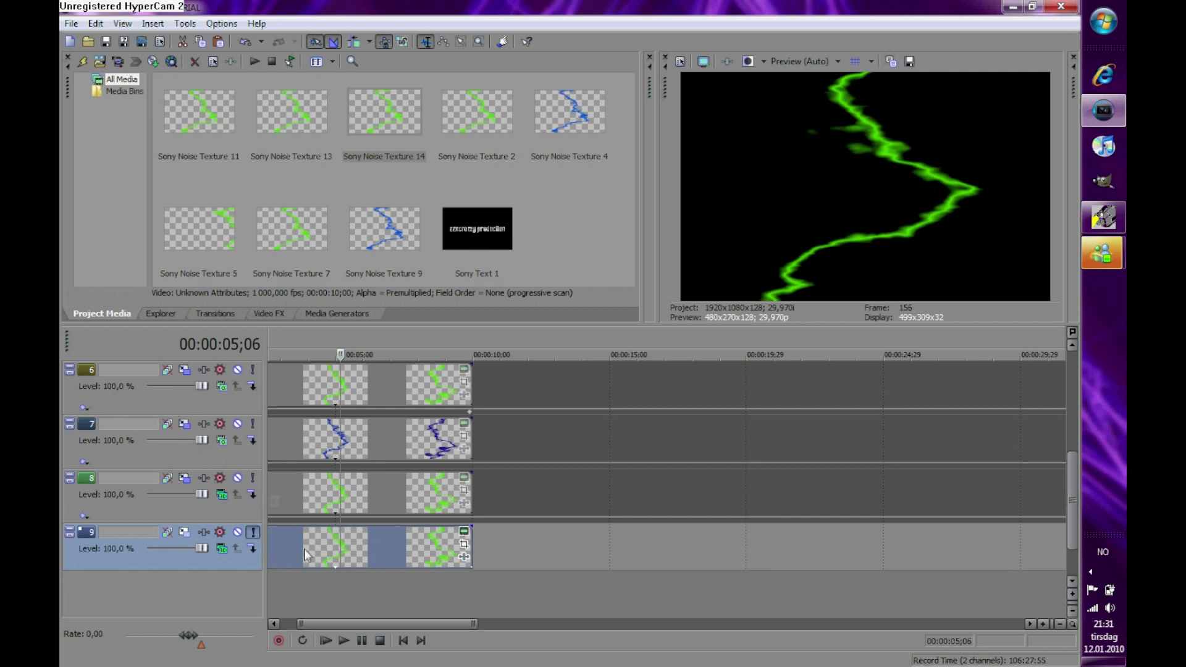
pyautogui.click(183, 533)
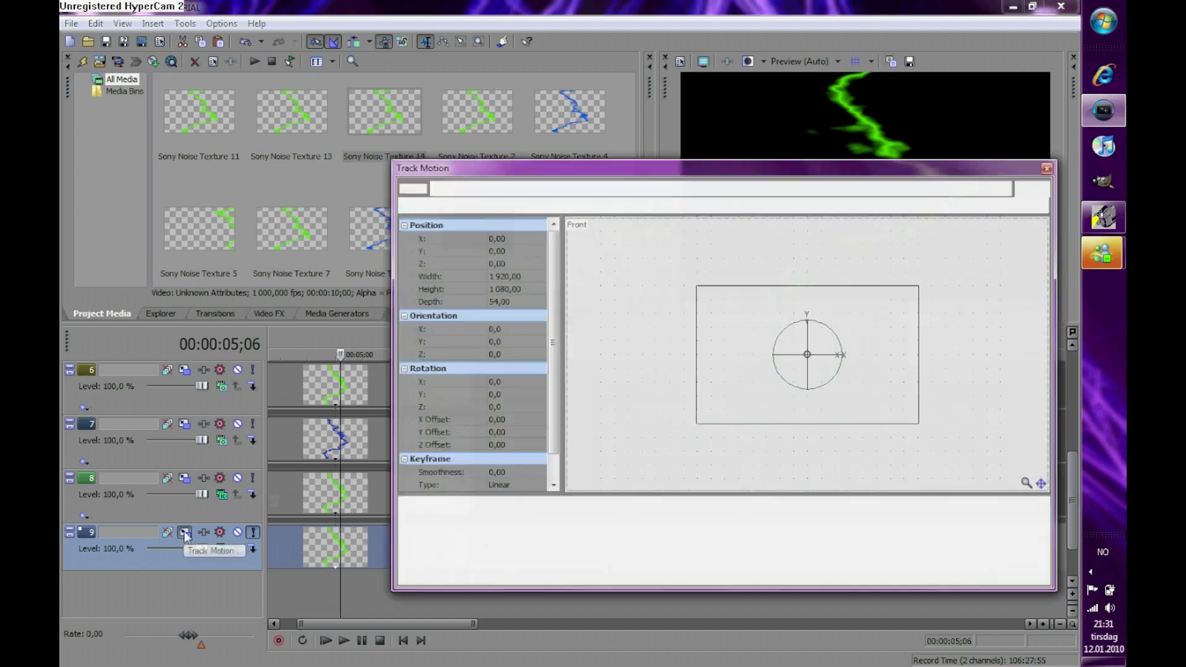
pyautogui.moveTo(809, 277); pyautogui.dragTo(800, 279)
pyautogui.moveTo(833, 168); pyautogui.dragTo(820, 287)
pyautogui.moveTo(800, 374); pyautogui.dragTo(797, 363)
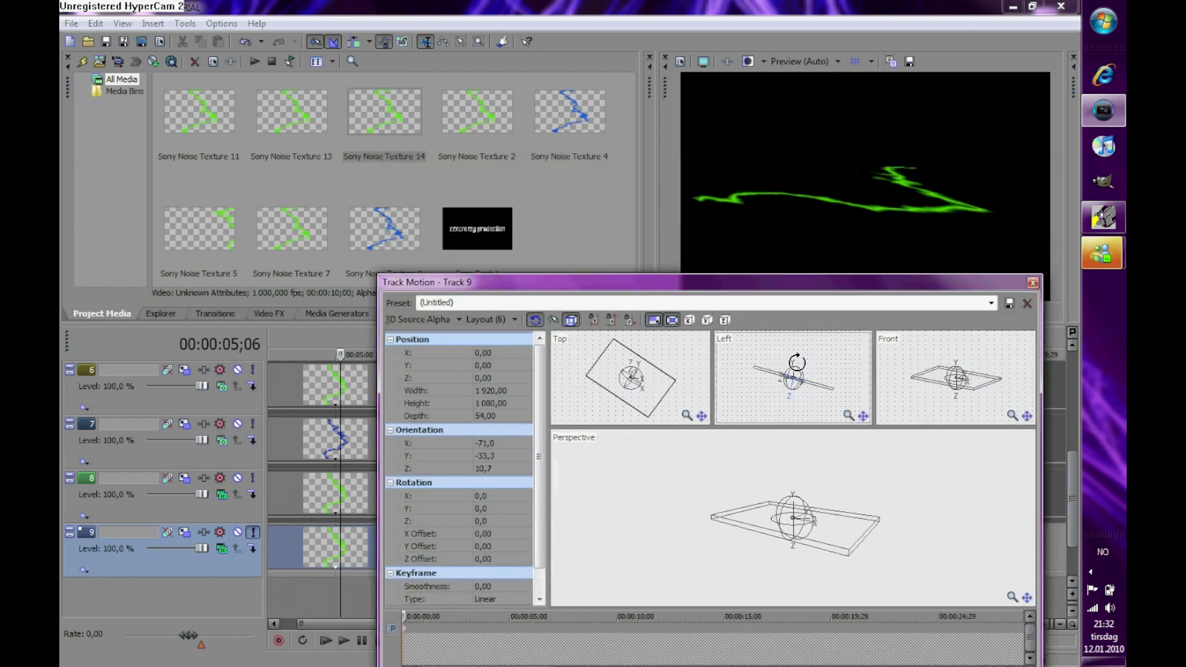
pyautogui.click(1032, 283)
# Turn off solo on track 9 and play the full composition from the start
pyautogui.click(325, 640)
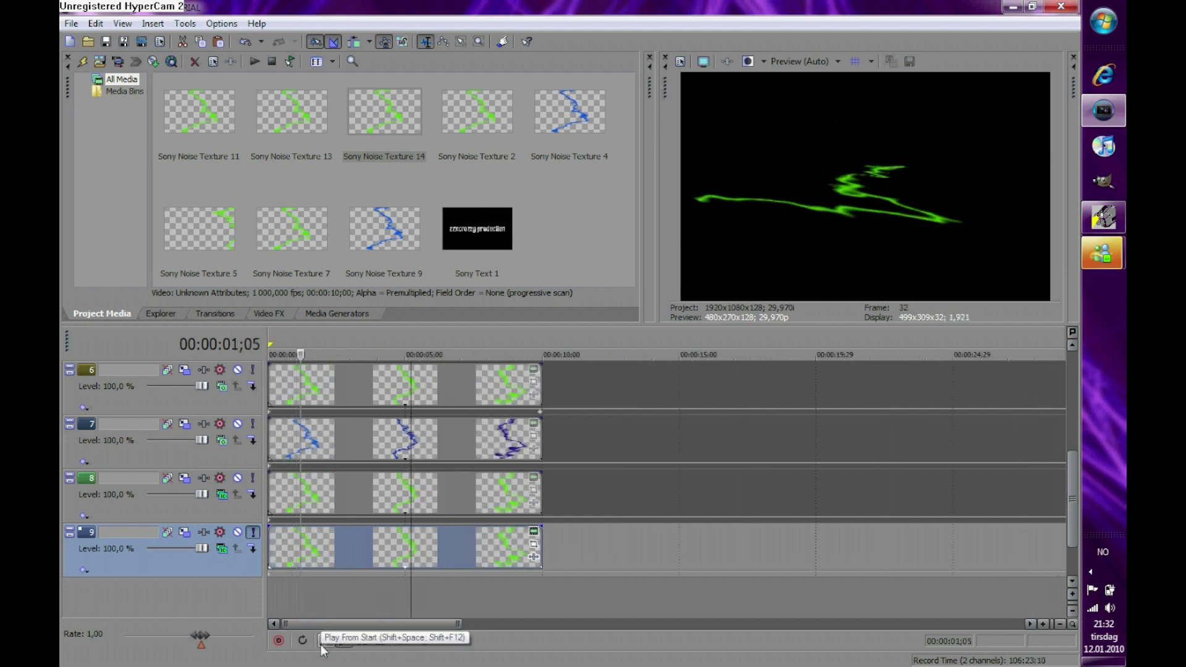
pyautogui.press('Return')
pyautogui.click(326, 640)
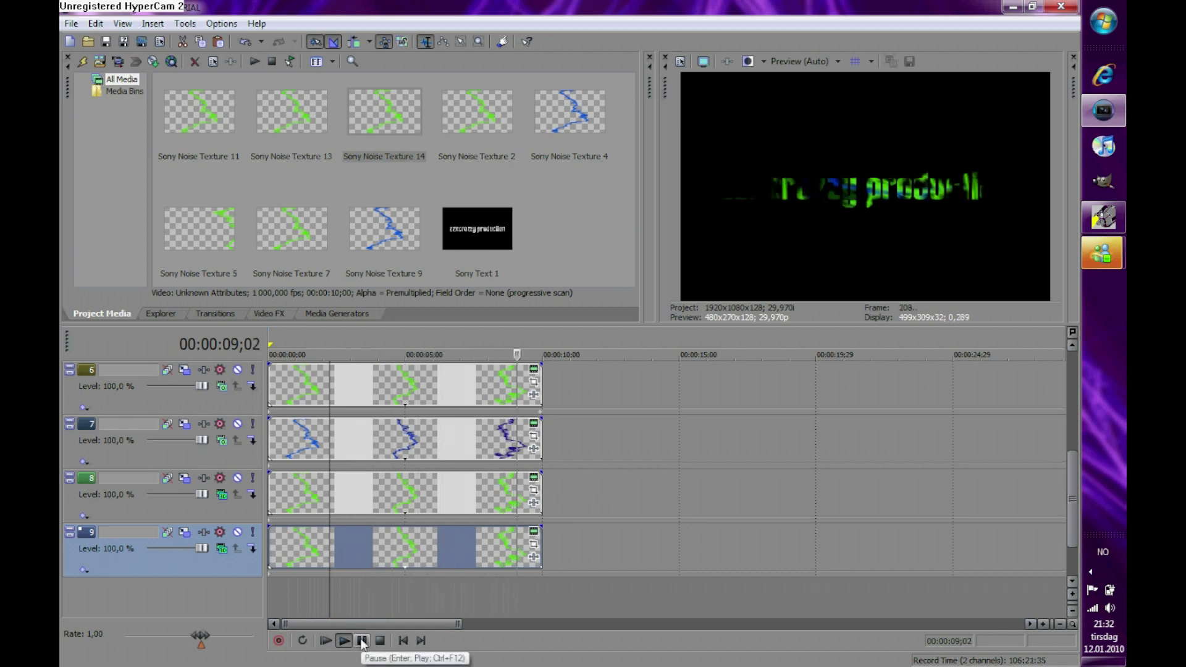
# Extend the title text clip on track 1 to 15 seconds
pyautogui.click(1067, 452)
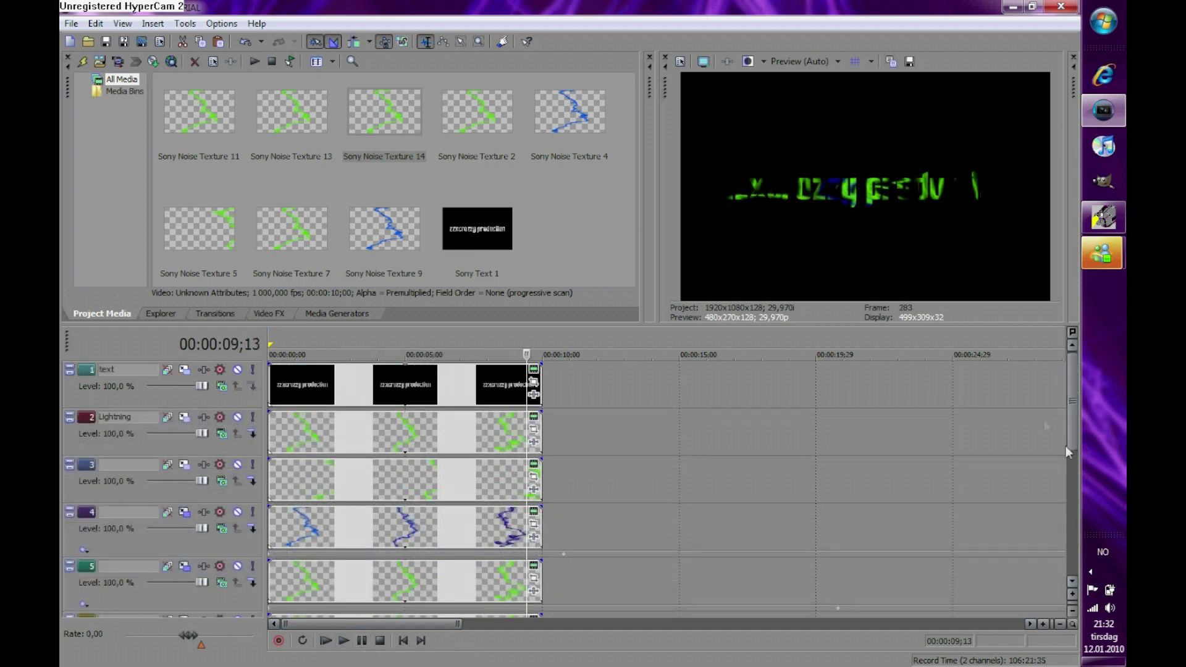
pyautogui.moveTo(539, 382); pyautogui.dragTo(679, 383)
# Add a Lava noise texture directly after the lightning clip on track 2 and trim it to end with the title clip
pyautogui.click(323, 314)
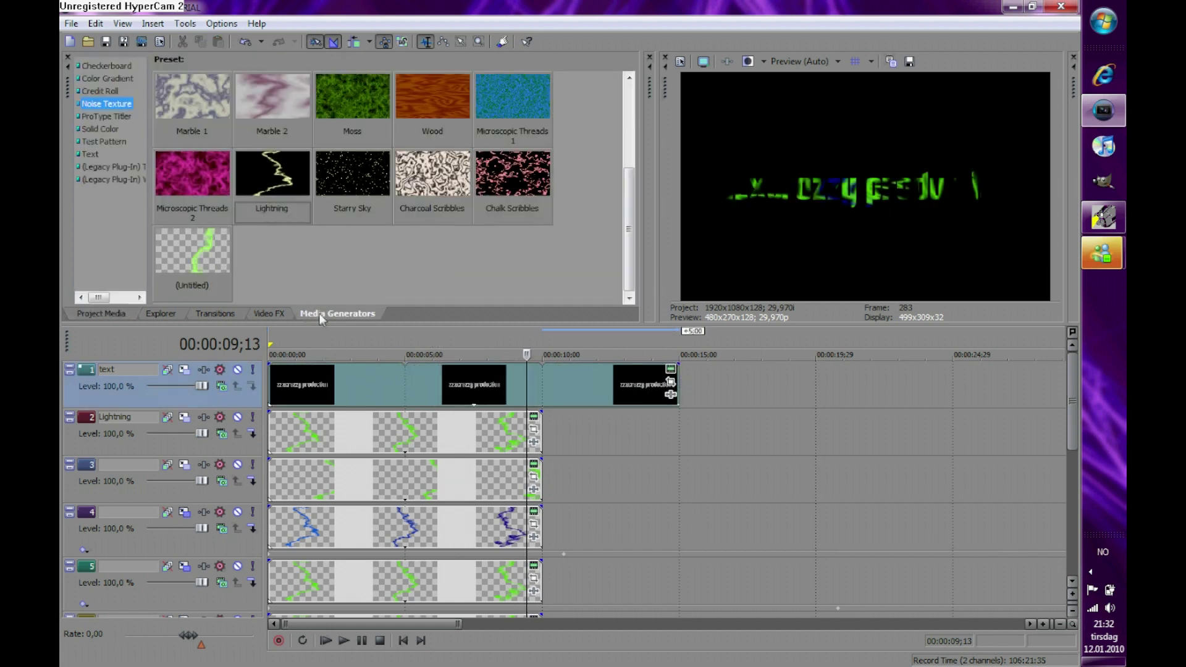
pyautogui.scroll(3, 635, 204)
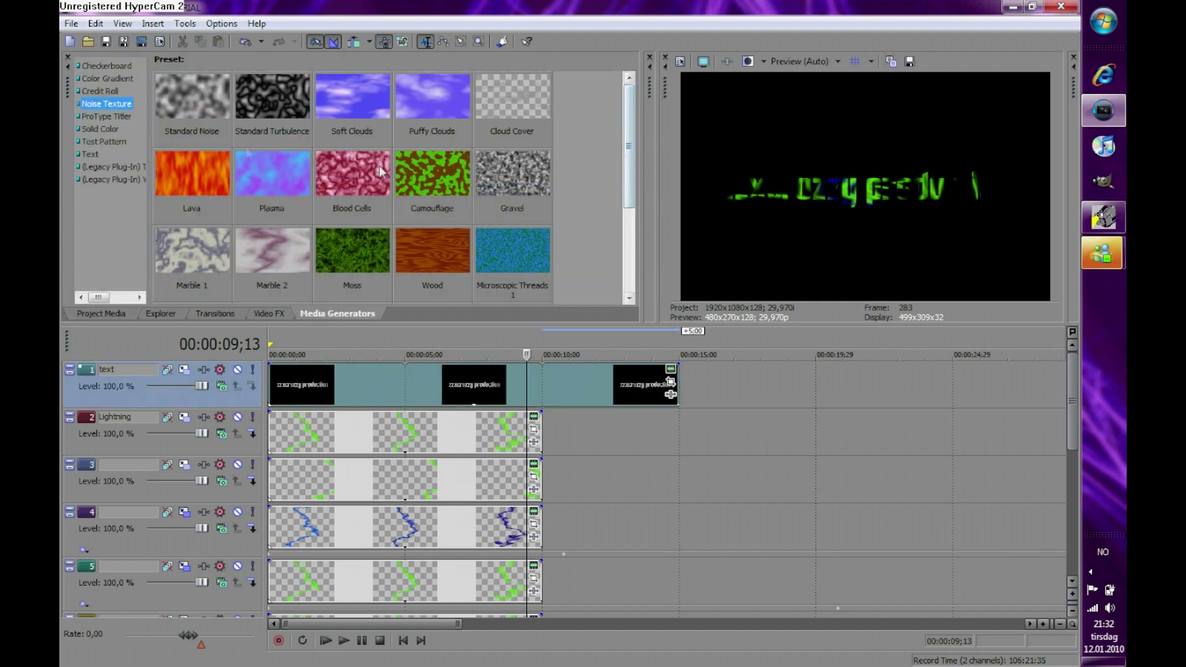
pyautogui.moveTo(186, 165); pyautogui.dragTo(561, 429)
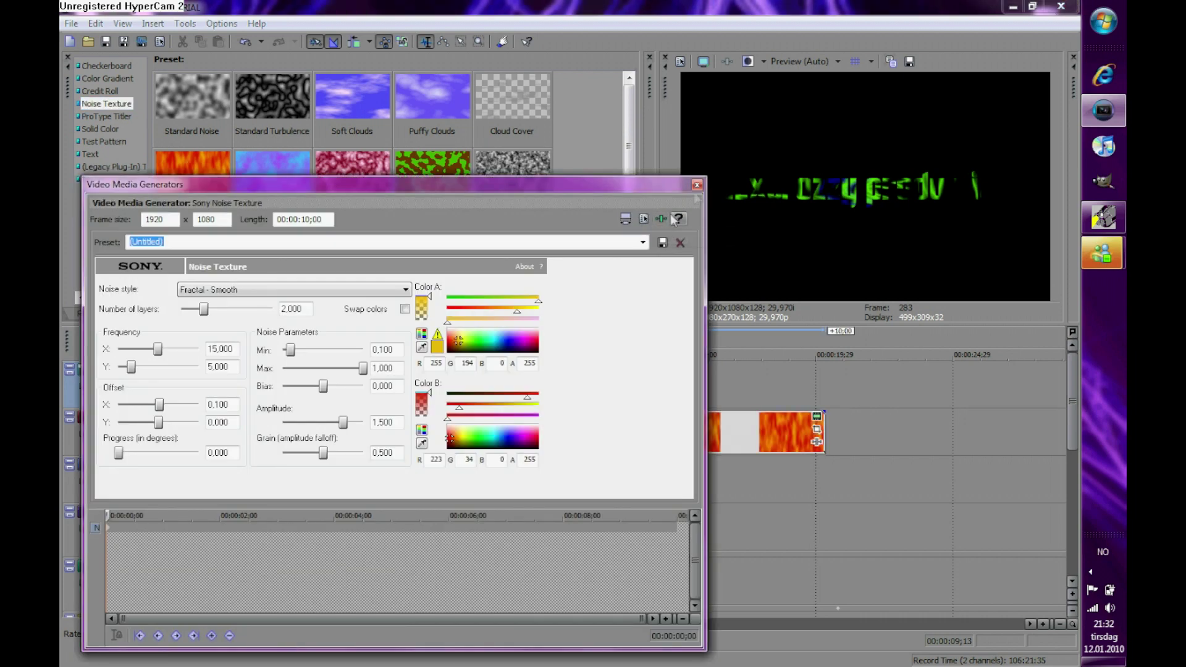
pyautogui.click(696, 184)
pyautogui.moveTo(720, 427); pyautogui.dragTo(707, 435)
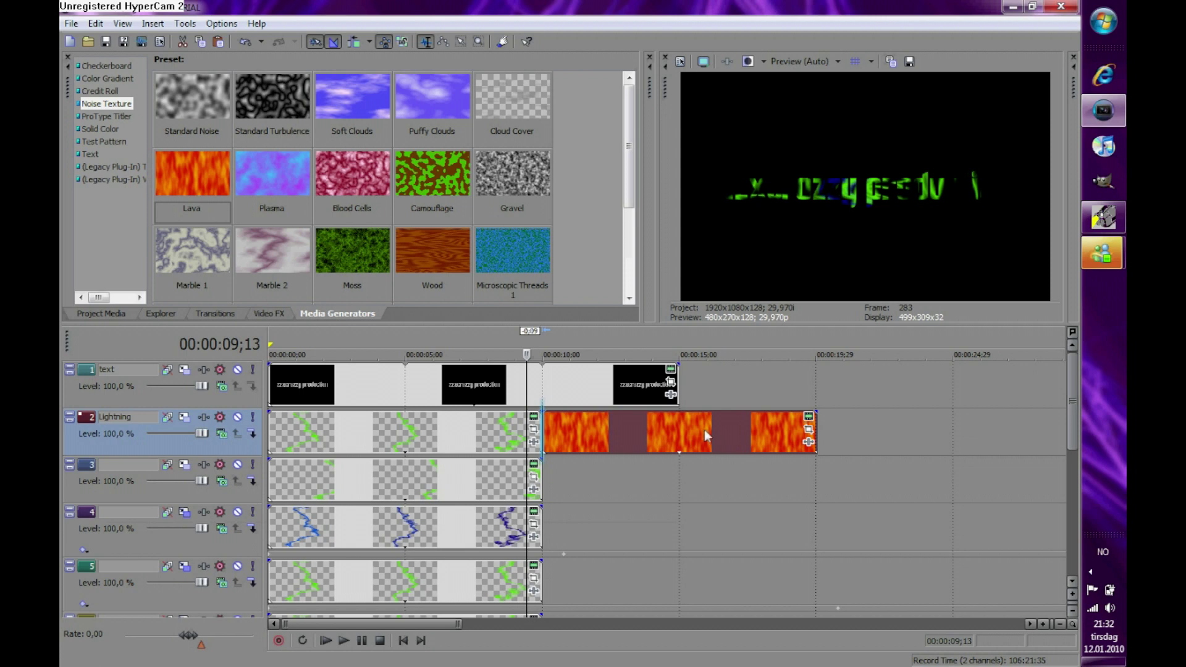
pyautogui.moveTo(811, 431); pyautogui.dragTo(680, 442)
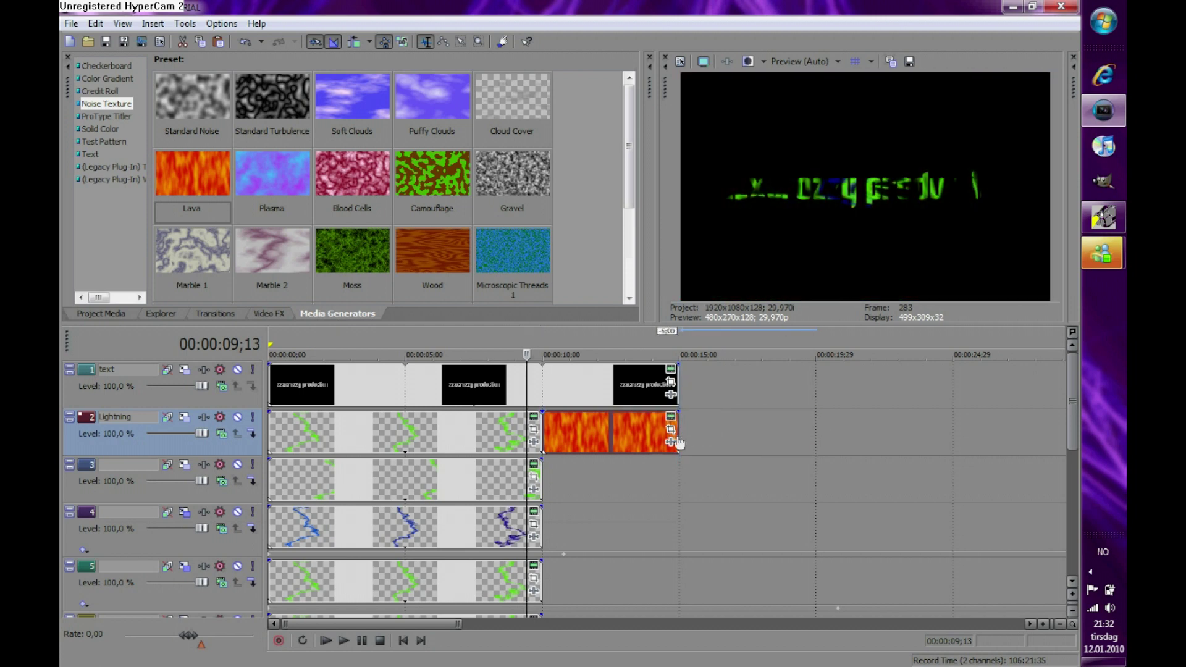
# Check the generated media settings of the Lava clip on track 2
pyautogui.rightClick(625, 425)
pyautogui.click(682, 127)
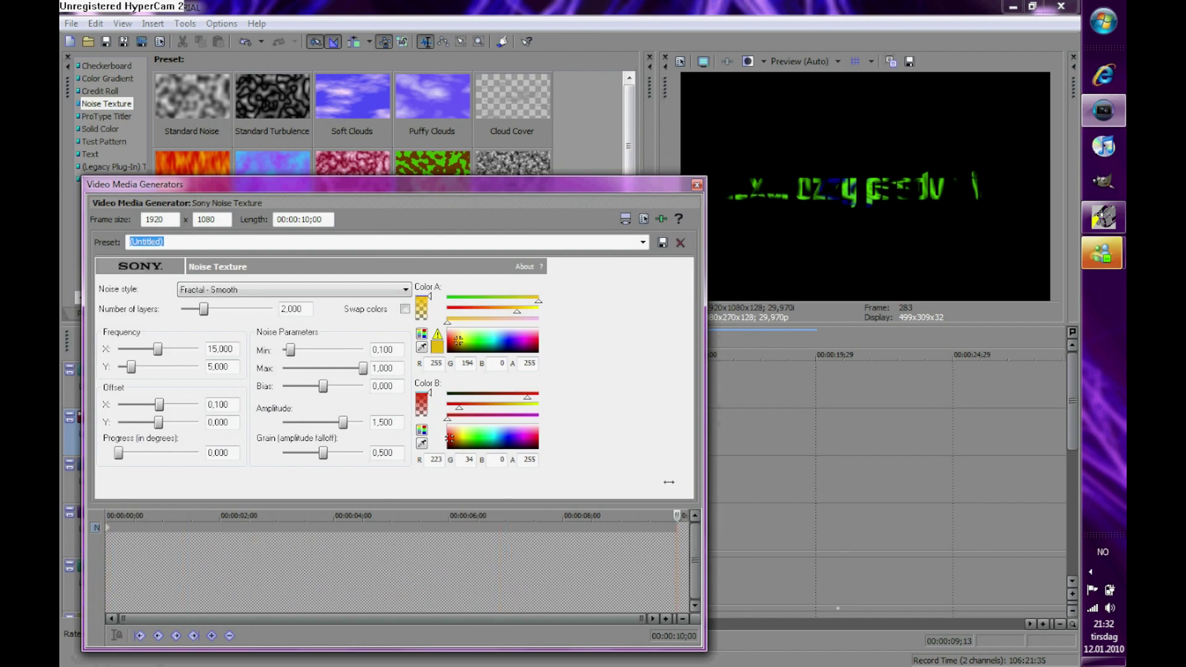
pyautogui.click(697, 185)
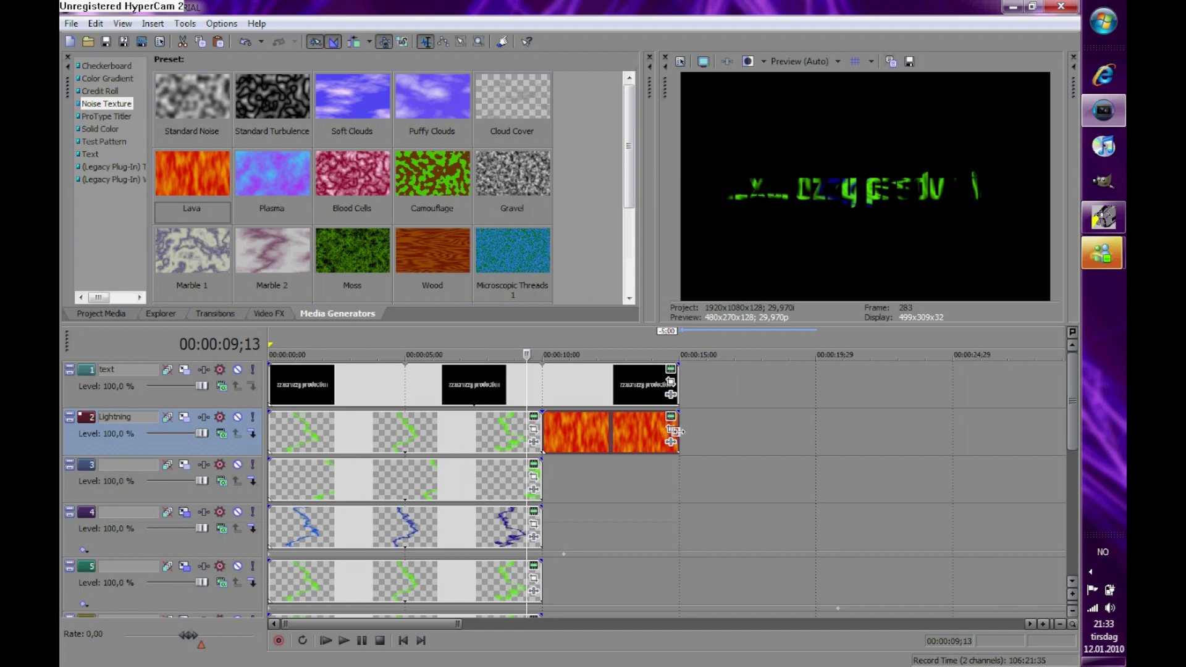
# Extend the start of the Lava clip over the end of the track 2 lightning clip for a crossfade of about 1:09
pyautogui.moveTo(622, 436); pyautogui.dragTo(577, 442)
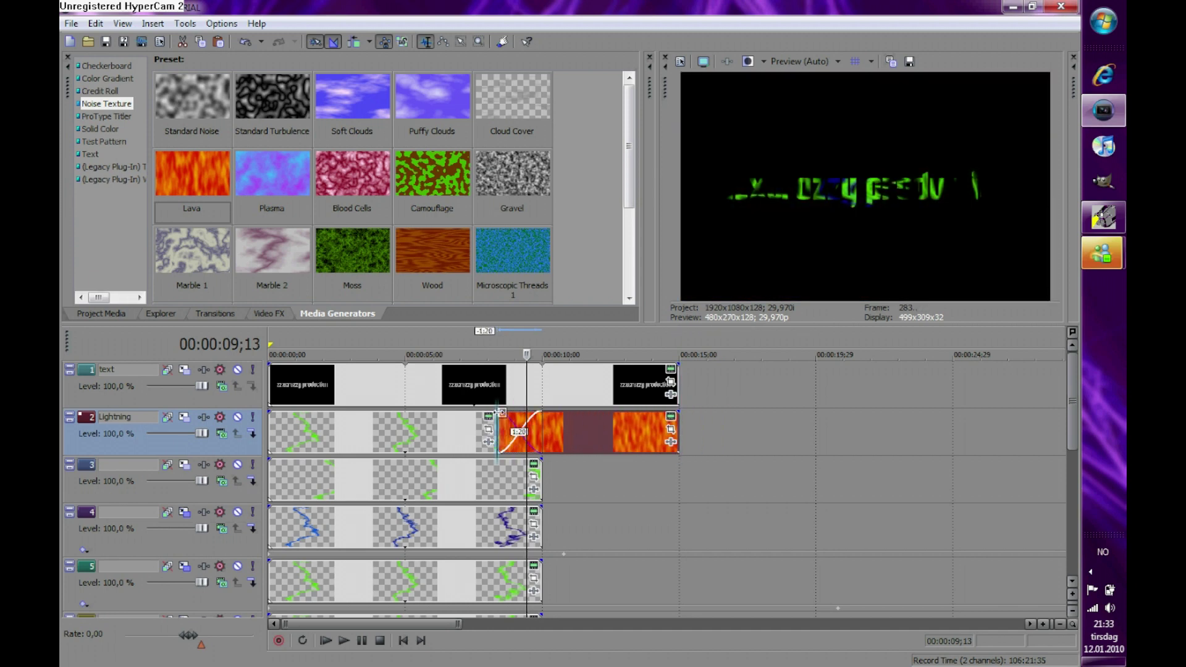
pyautogui.moveTo(500, 412)
pyautogui.mouseDown()
pyautogui.moveTo(520, 423)
pyautogui.moveTo(511, 420)
pyautogui.mouseUp()
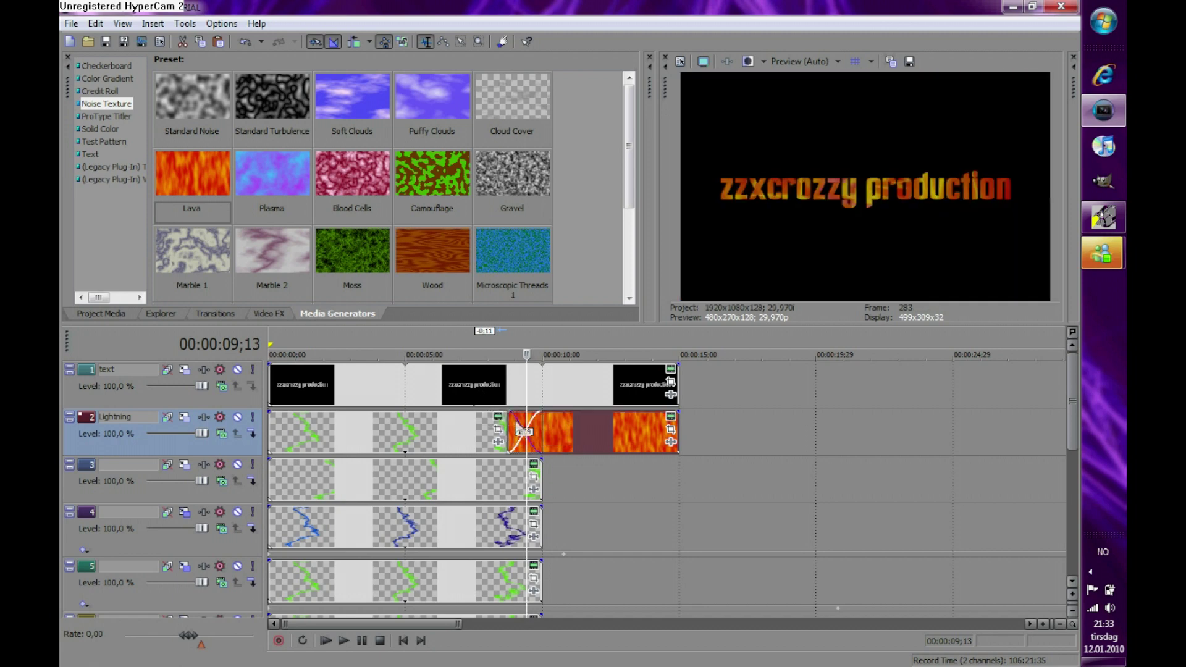
pyautogui.click(512, 426)
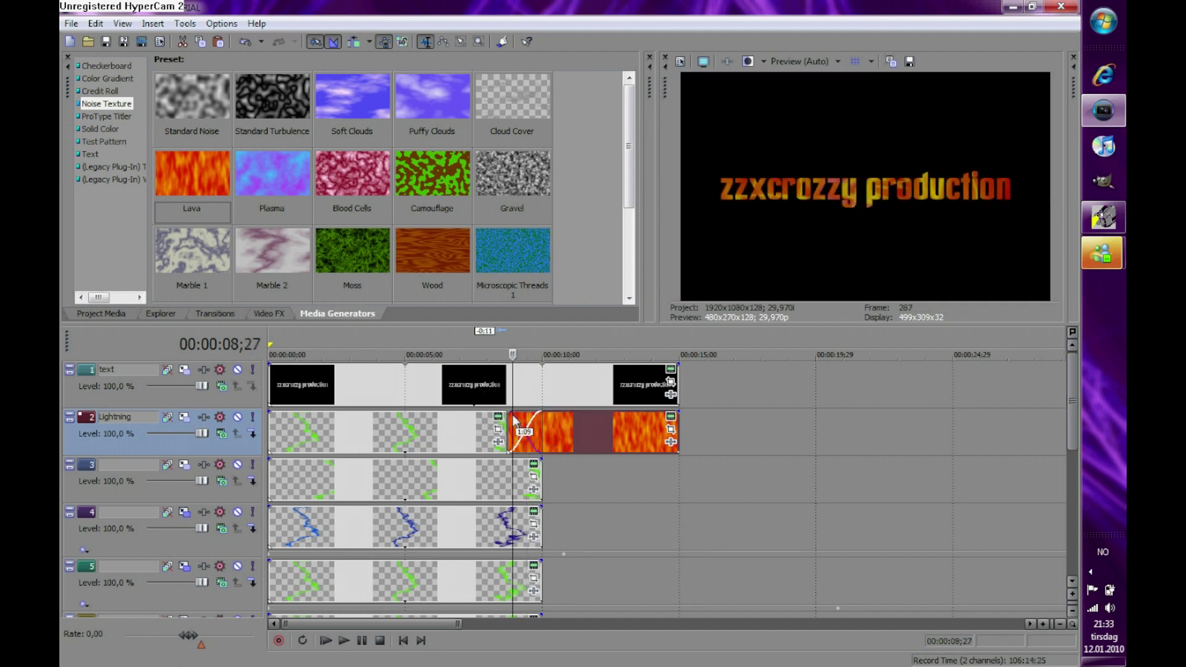
# Shift the Lava clip earlier for a crossfade of about 1:29 and extend its end to the end of the title clip
pyautogui.moveTo(543, 421); pyautogui.dragTo(560, 425)
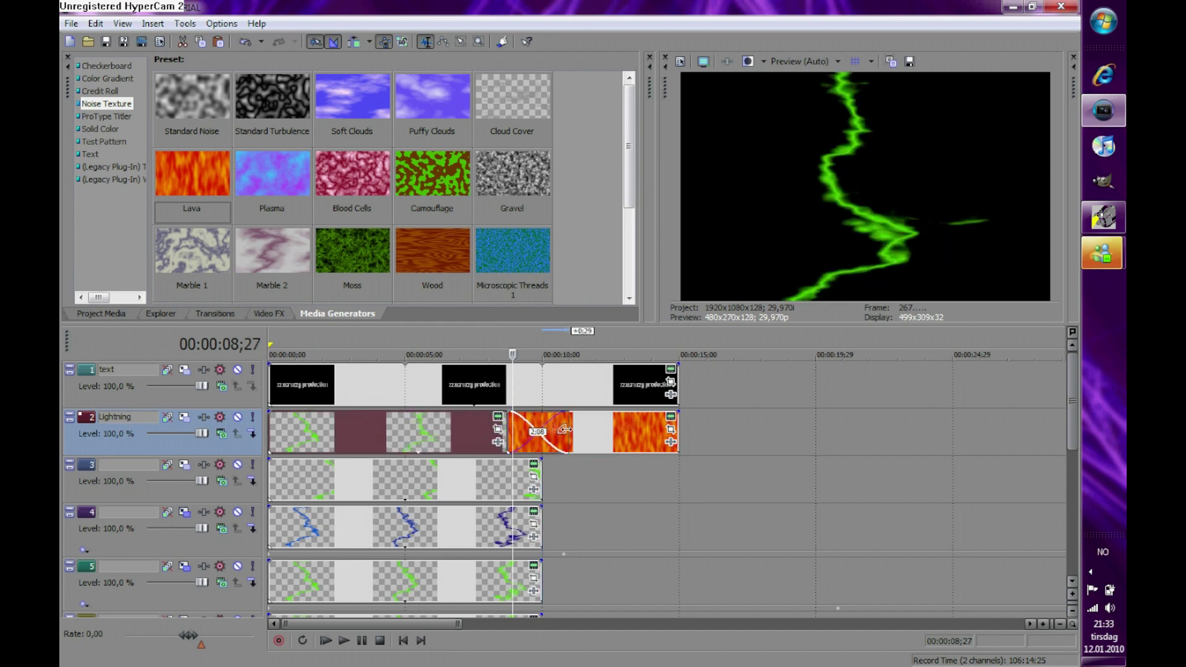
pyautogui.hotkey('ctrl', 'z')
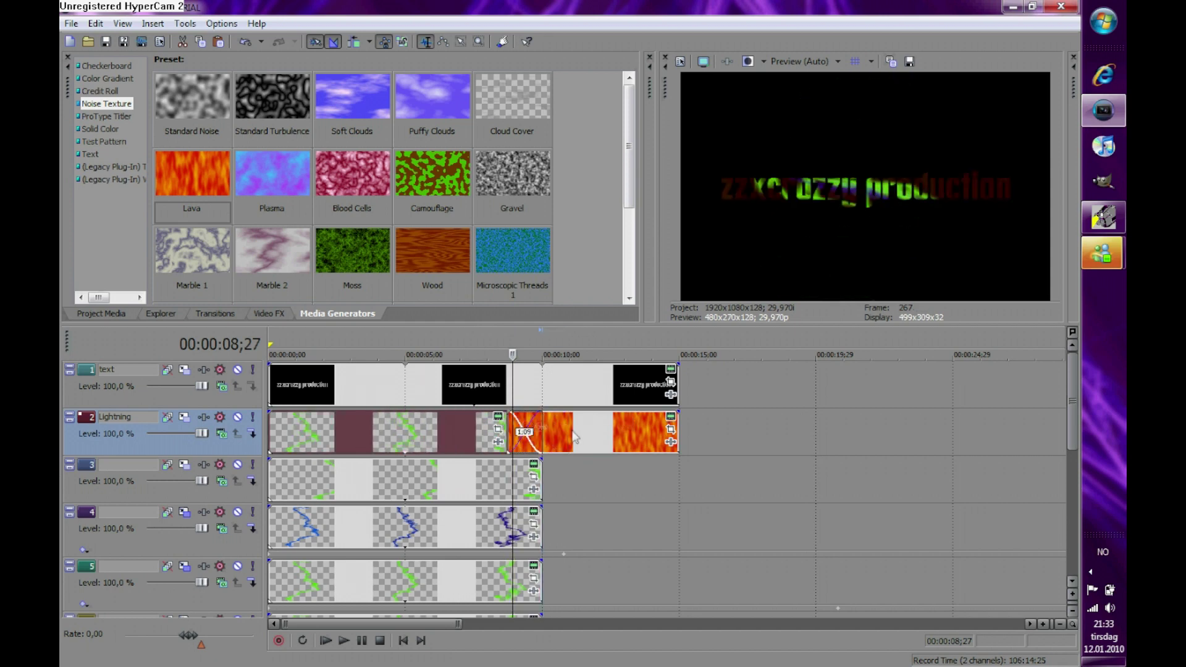
pyautogui.moveTo(574, 438)
pyautogui.mouseDown()
pyautogui.moveTo(684, 427)
pyautogui.moveTo(588, 436)
pyautogui.mouseUp()
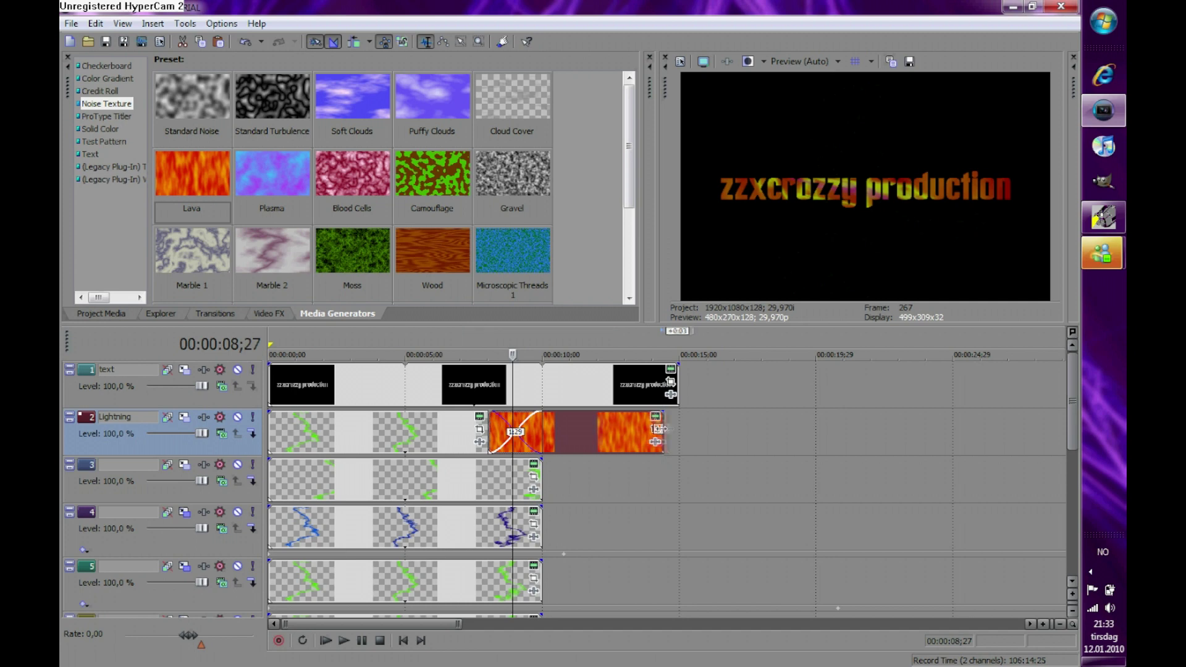
pyautogui.moveTo(660, 429); pyautogui.dragTo(677, 429)
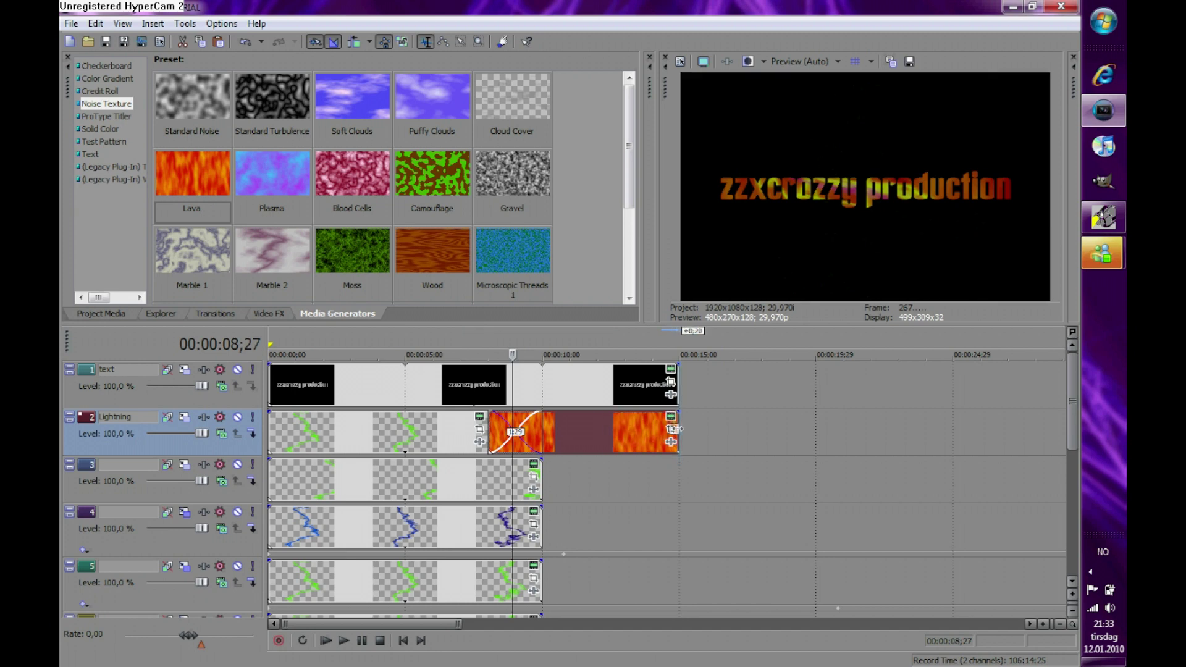
# Play the timeline from the start and add a short fade-out to the end of the Lava clip
pyautogui.click(323, 640)
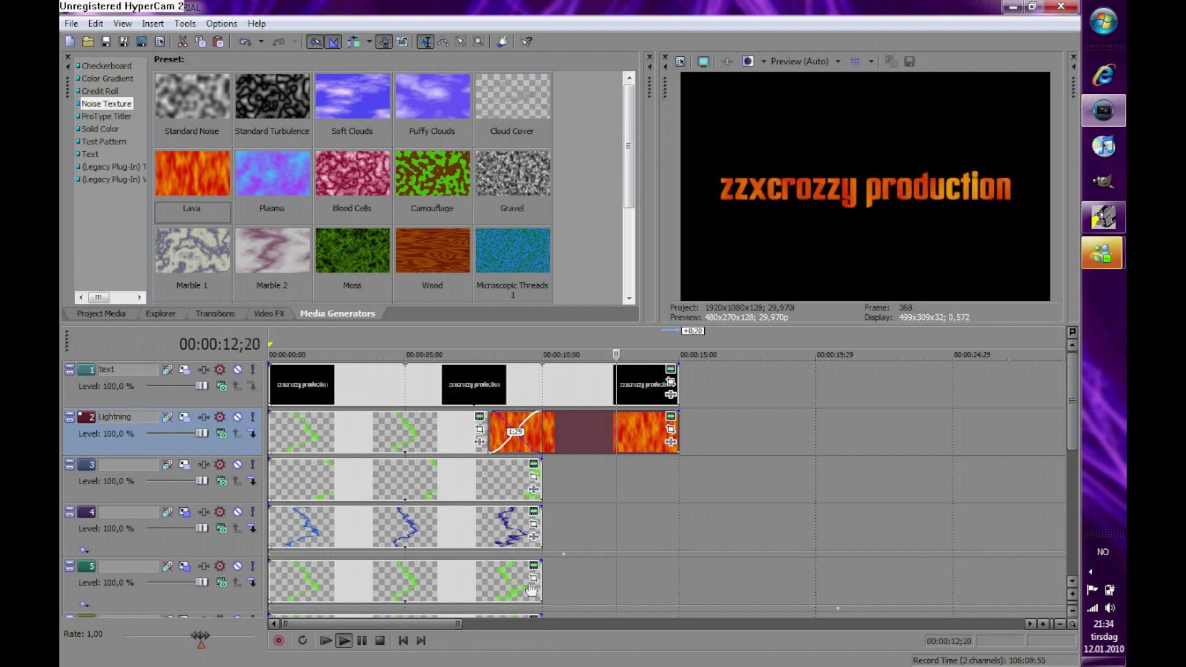
pyautogui.press('space')
pyautogui.moveTo(679, 411); pyautogui.dragTo(645, 433)
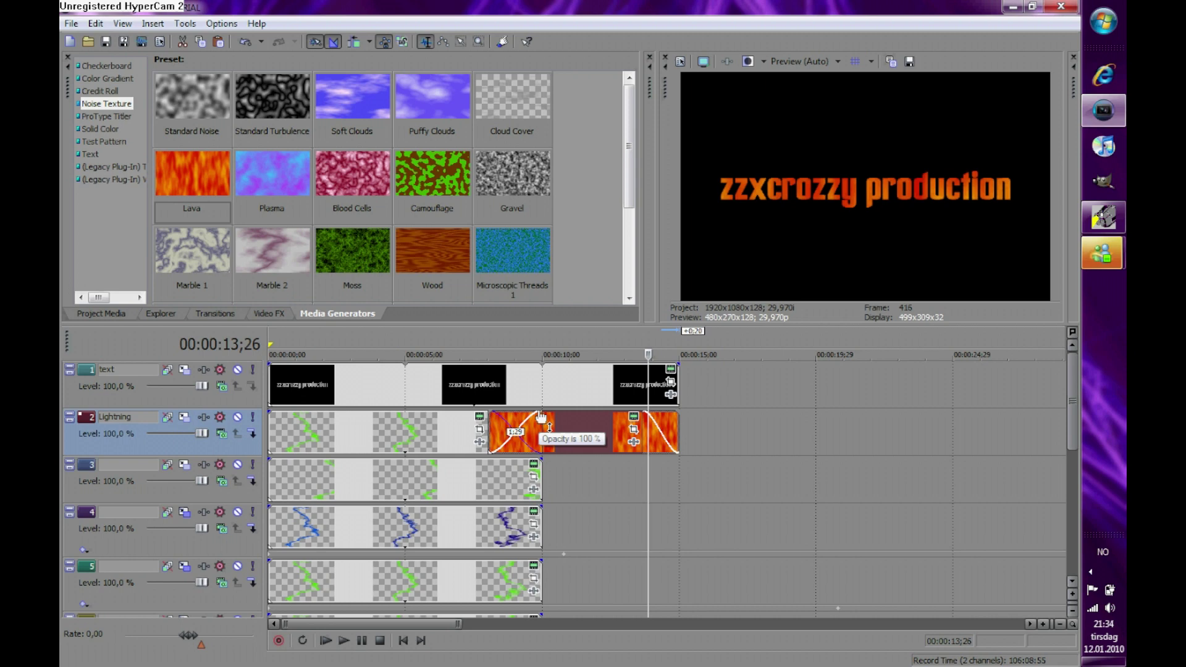
pyautogui.moveTo(541, 417)
pyautogui.mouseDown()
pyautogui.moveTo(575, 445)
pyautogui.moveTo(528, 437)
pyautogui.moveTo(542, 437)
pyautogui.mouseUp()
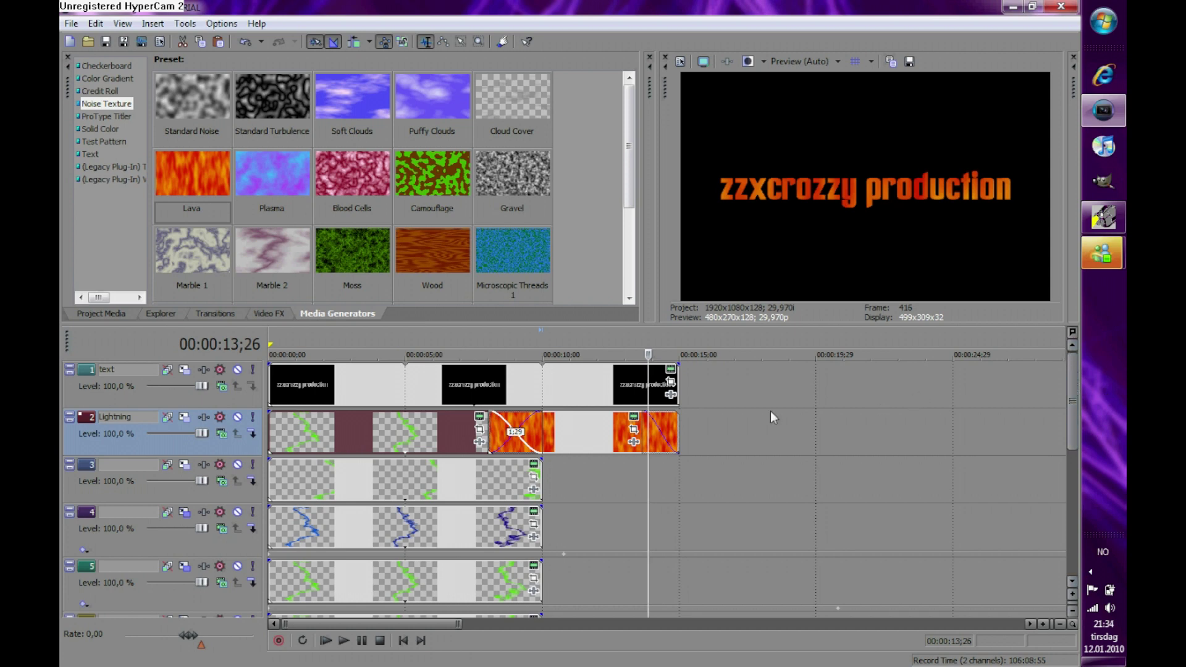
pyautogui.click(1104, 218)
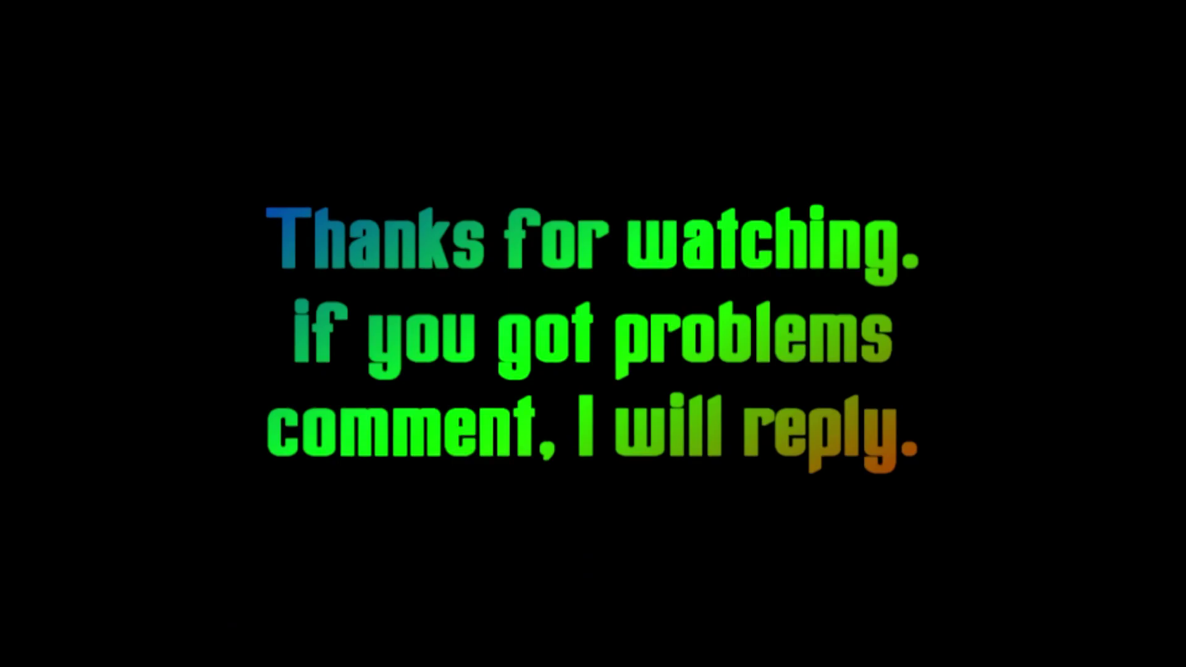